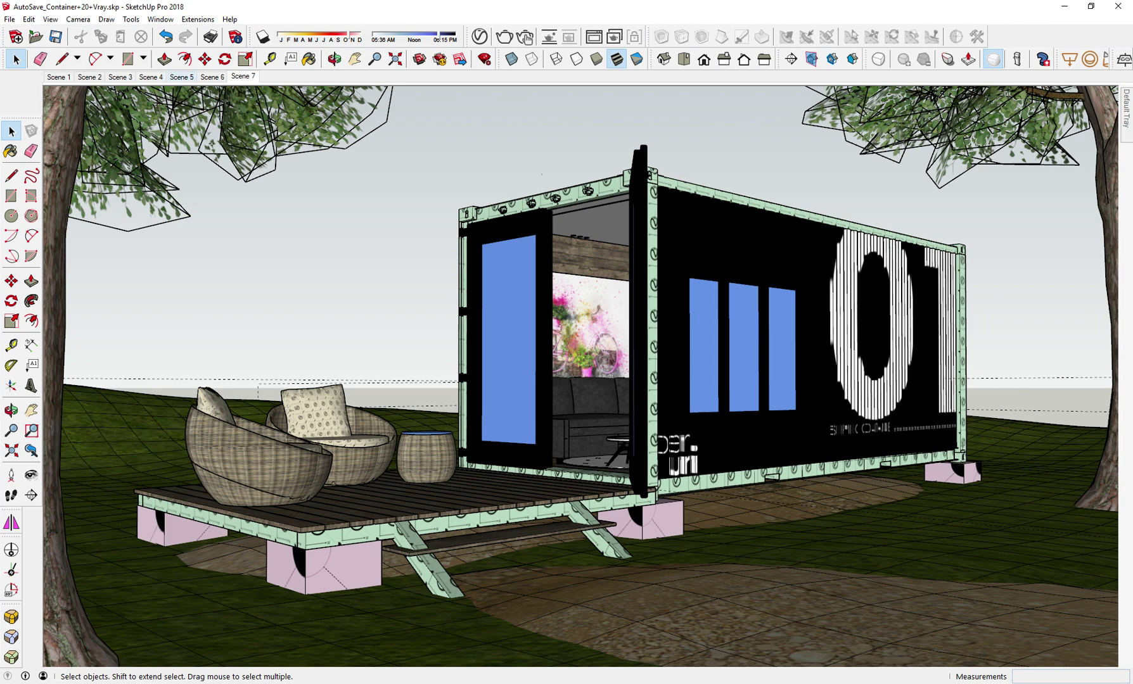
# Compare the container views saved as Scenes 5, 6 and 7.
pyautogui.click(212, 77)
pyautogui.press('pageup')
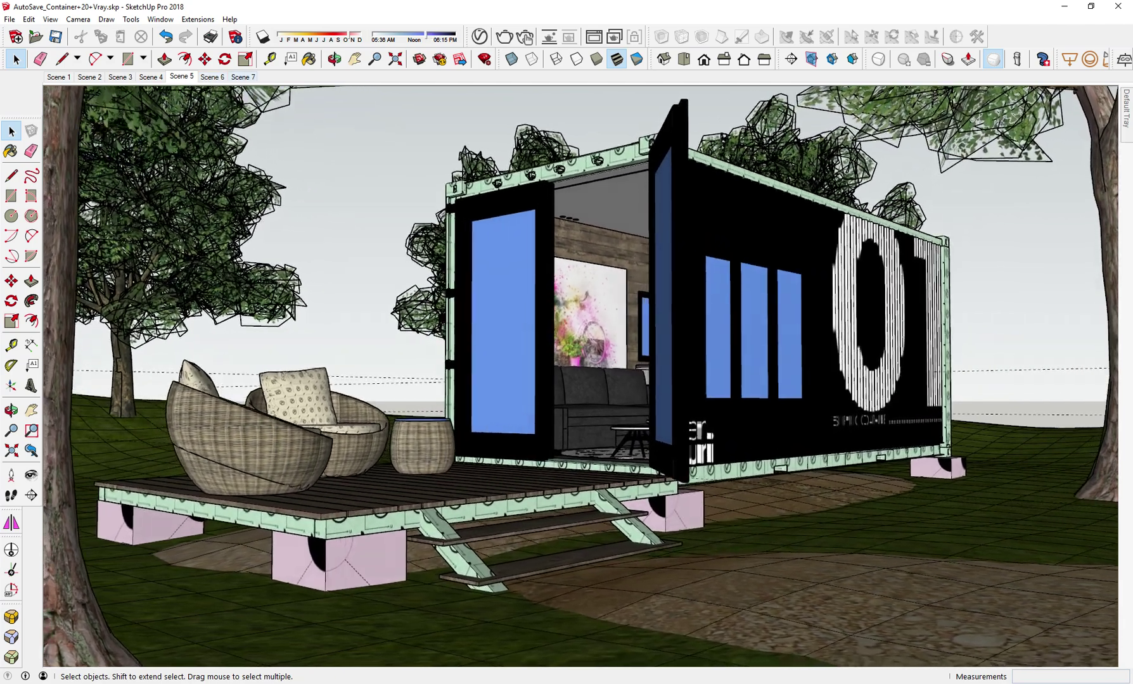
pyautogui.press('pagedown')
pyautogui.press('pagedown')
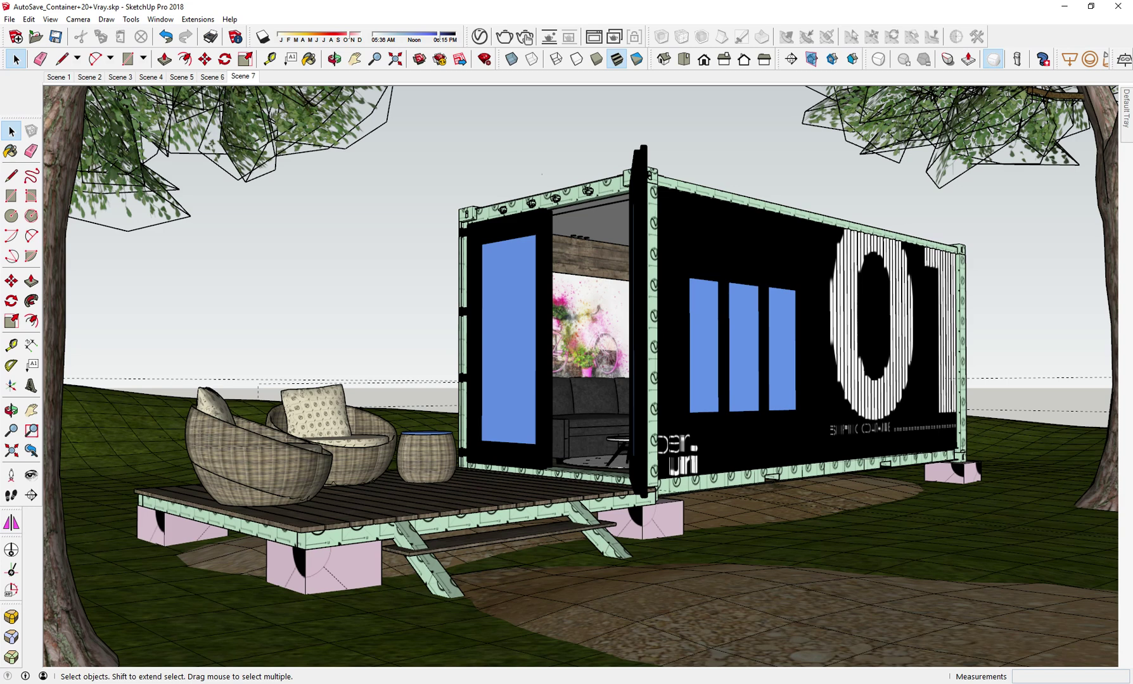
# Open the 001.effectsResult render from the desktop in Photoshop and dismiss the missing-fonts request without resolving the fonts.
pyautogui.click(1065, 7)
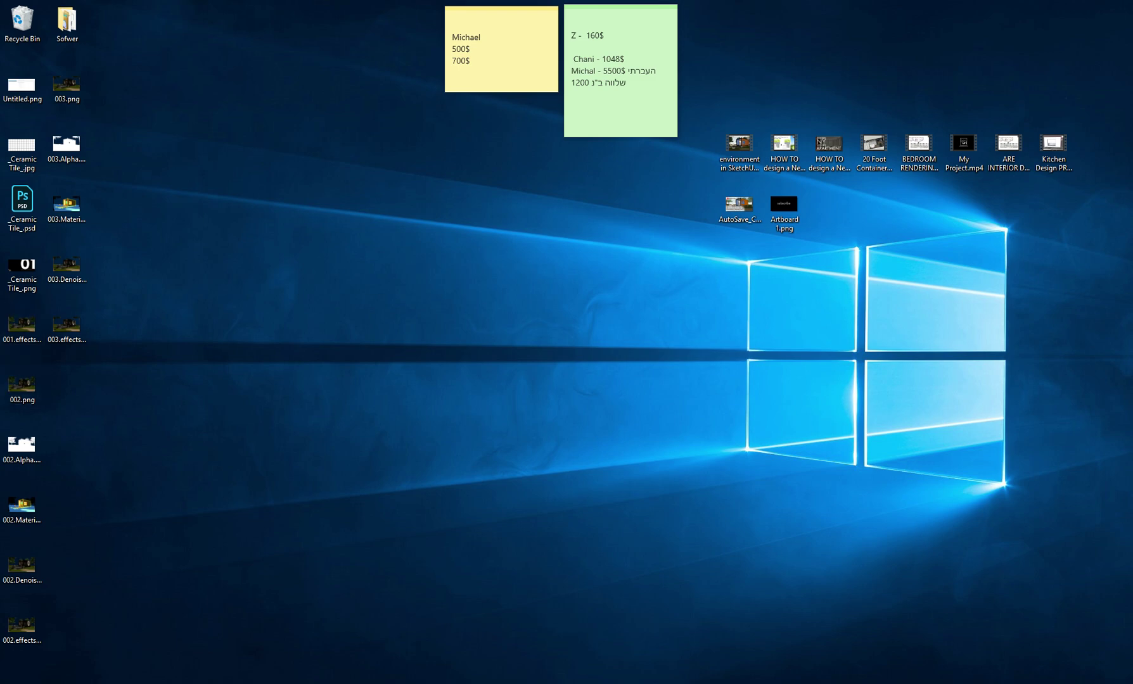
pyautogui.doubleClick(21, 324)
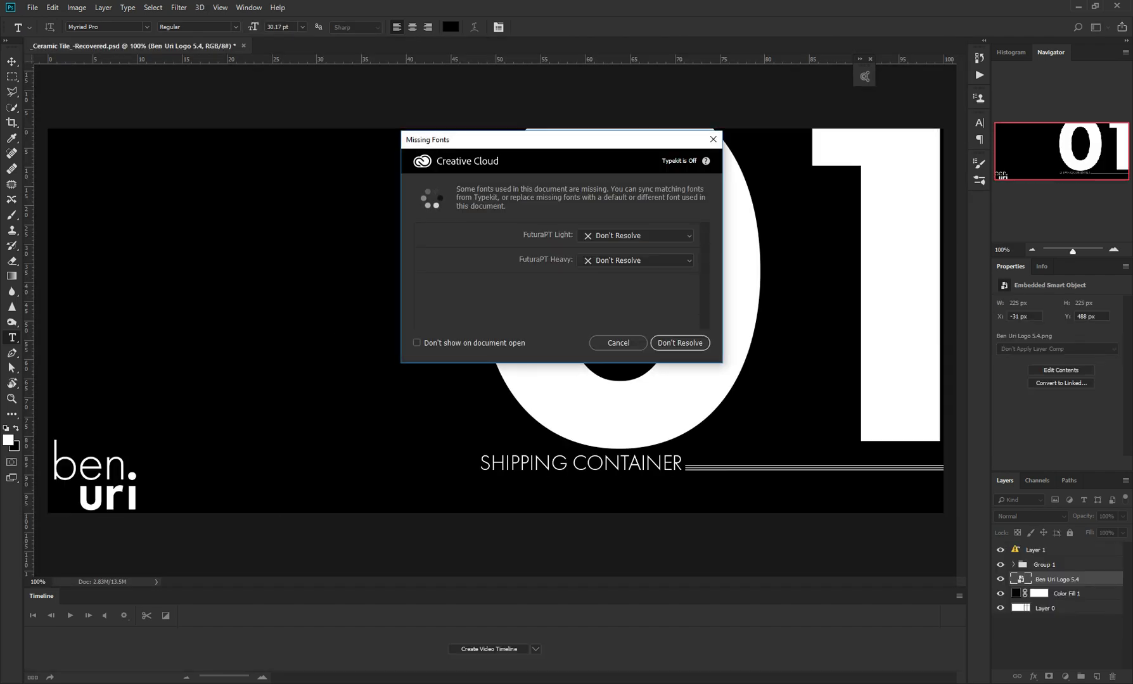
pyautogui.press('Escape')
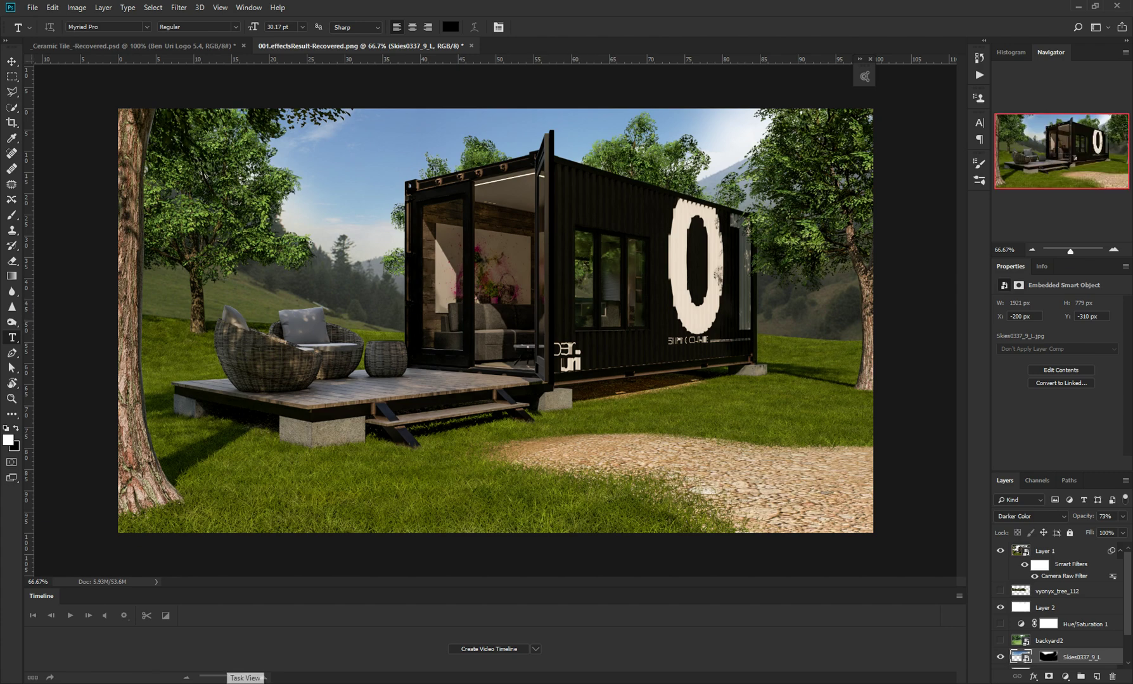
# Place 002.png from the desktop into the 001 composite at 100% scale and bring it to the front of the layer stack.
pyautogui.hotkey('alt', 'Tab')
pyautogui.hotkey('alt', 'Tab')
pyautogui.moveTo(0, 326); pyautogui.dragTo(320, 327)
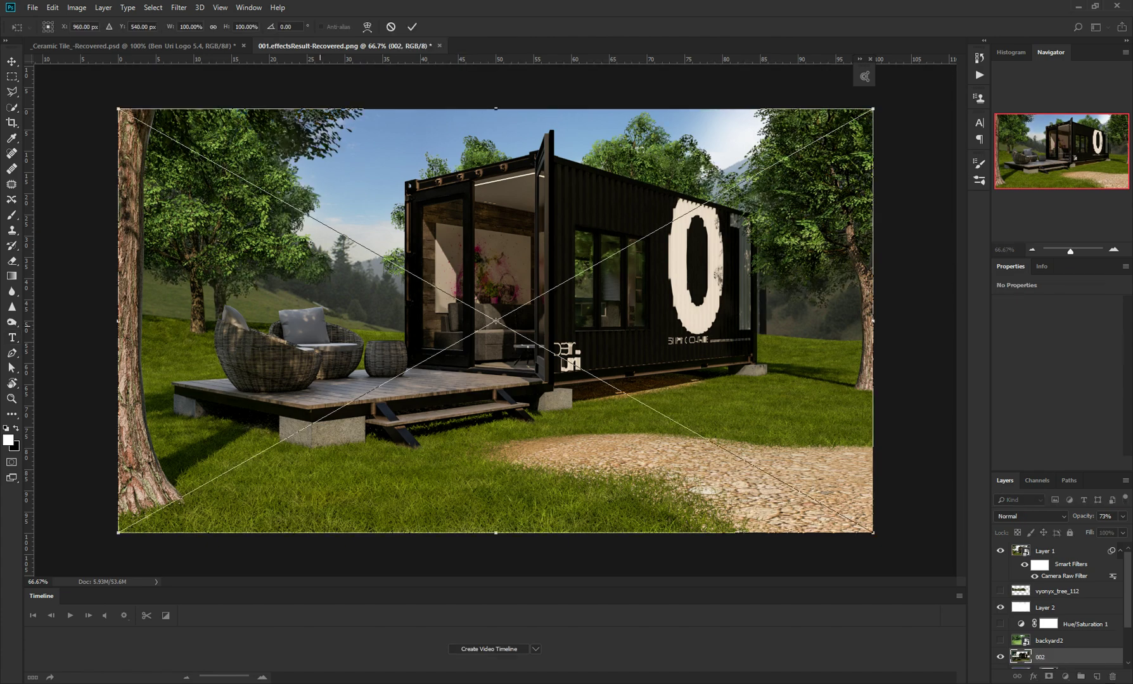
pyautogui.press('t')
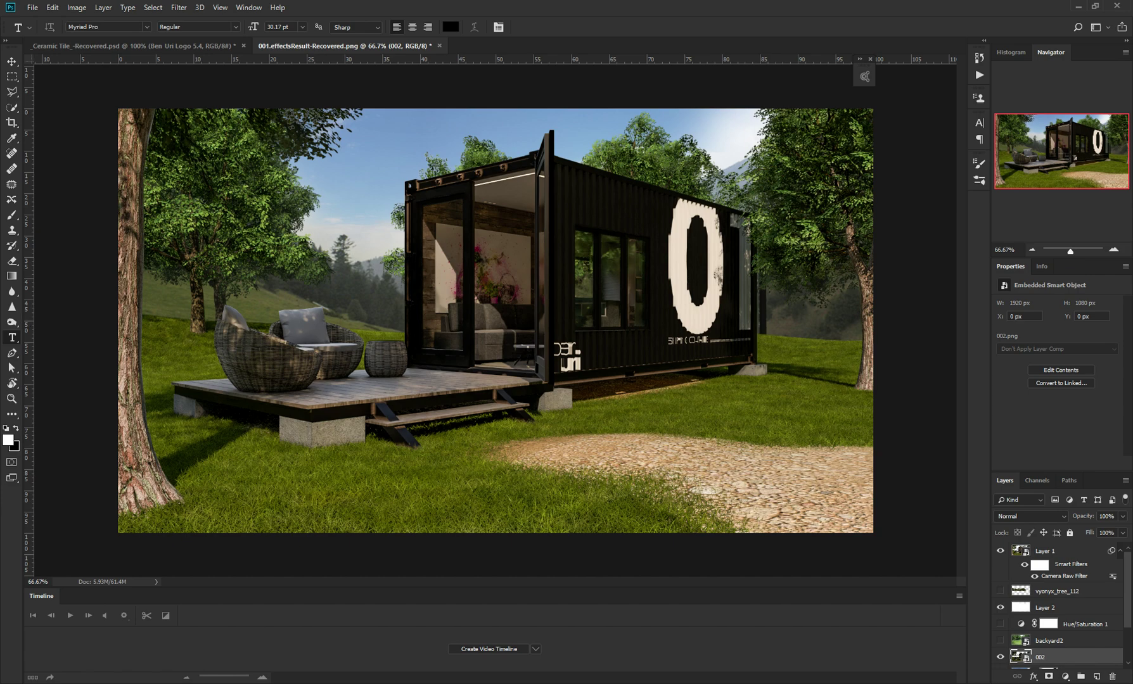
pyautogui.hotkey('ctrl', 'shift', ']')
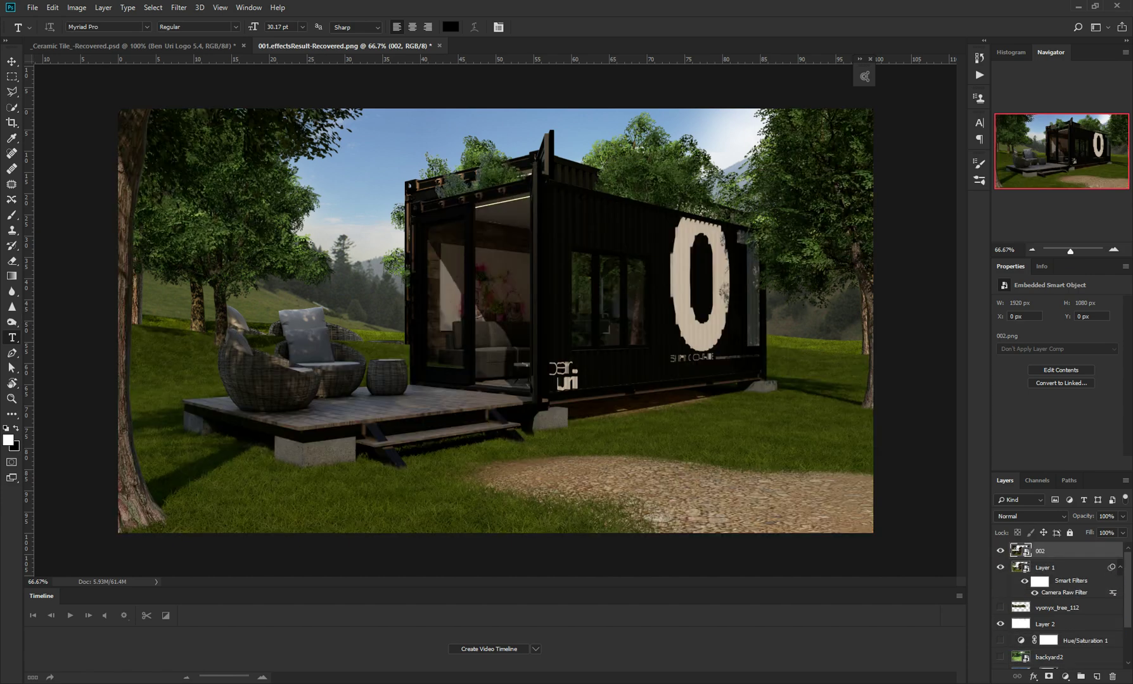
# Toggle the visibility of layers 002 and Layer 1 to compare the two container renders.
pyautogui.click(1000, 551)
pyautogui.click(1000, 551)
pyautogui.click(1000, 567)
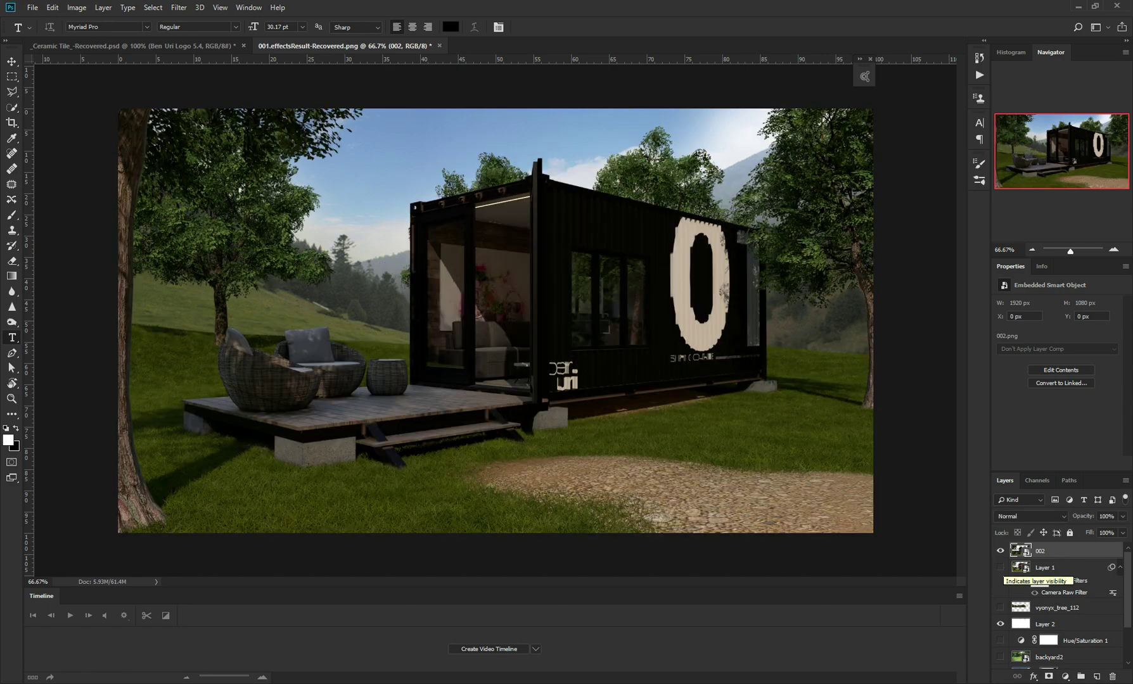
pyautogui.click(1000, 567)
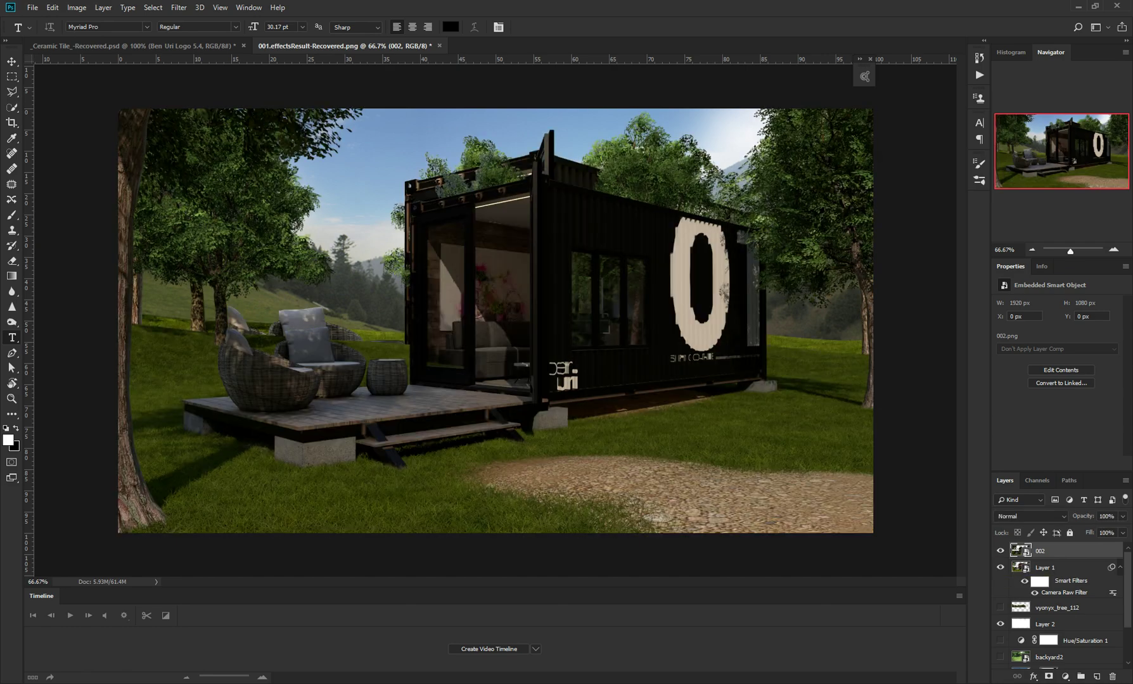
# Place 003.png at full size as the front layer, and hide layers 002 and Layer 1.
pyautogui.click(1000, 550)
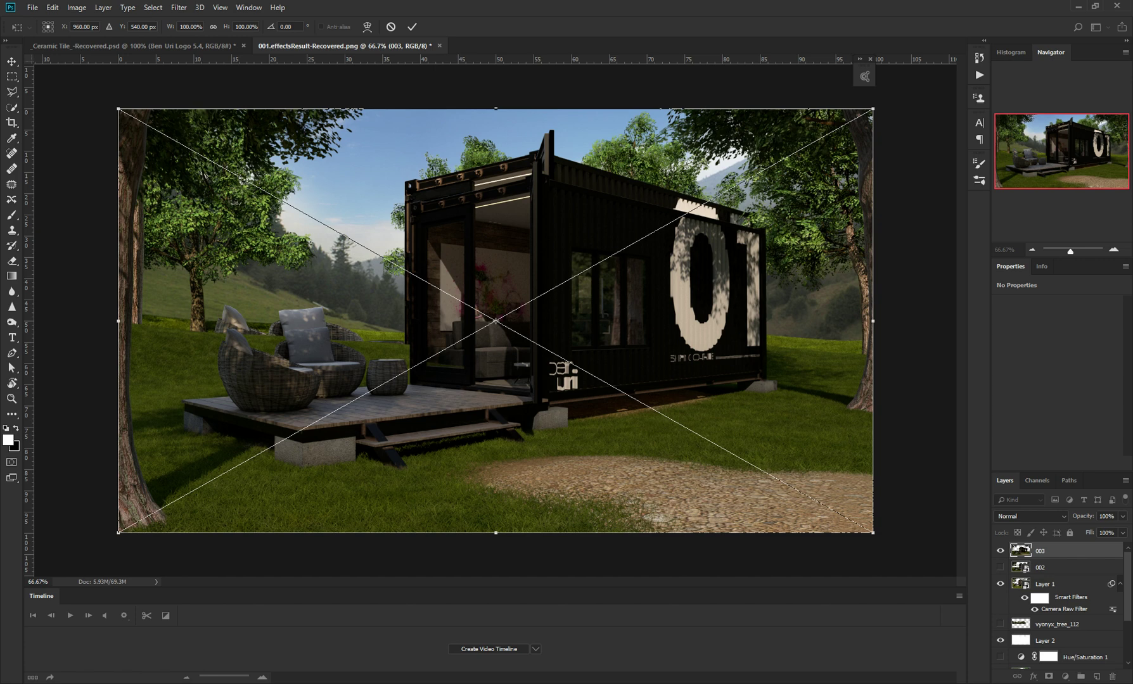
pyautogui.press('Return')
pyautogui.press('t')
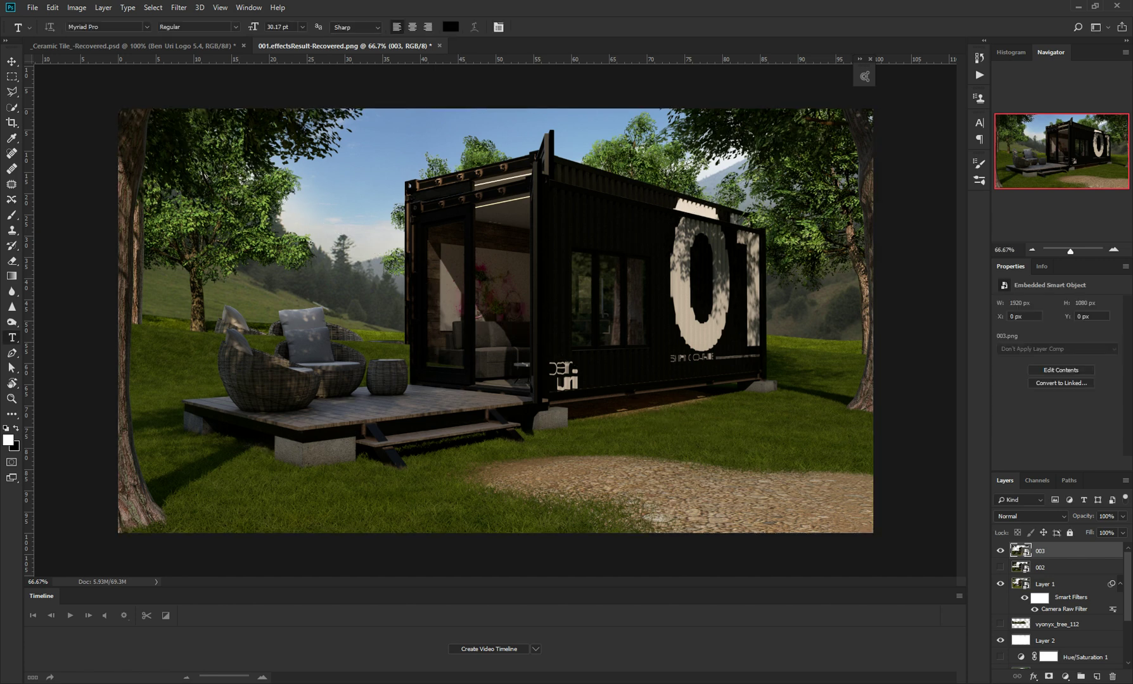
pyautogui.click(1000, 584)
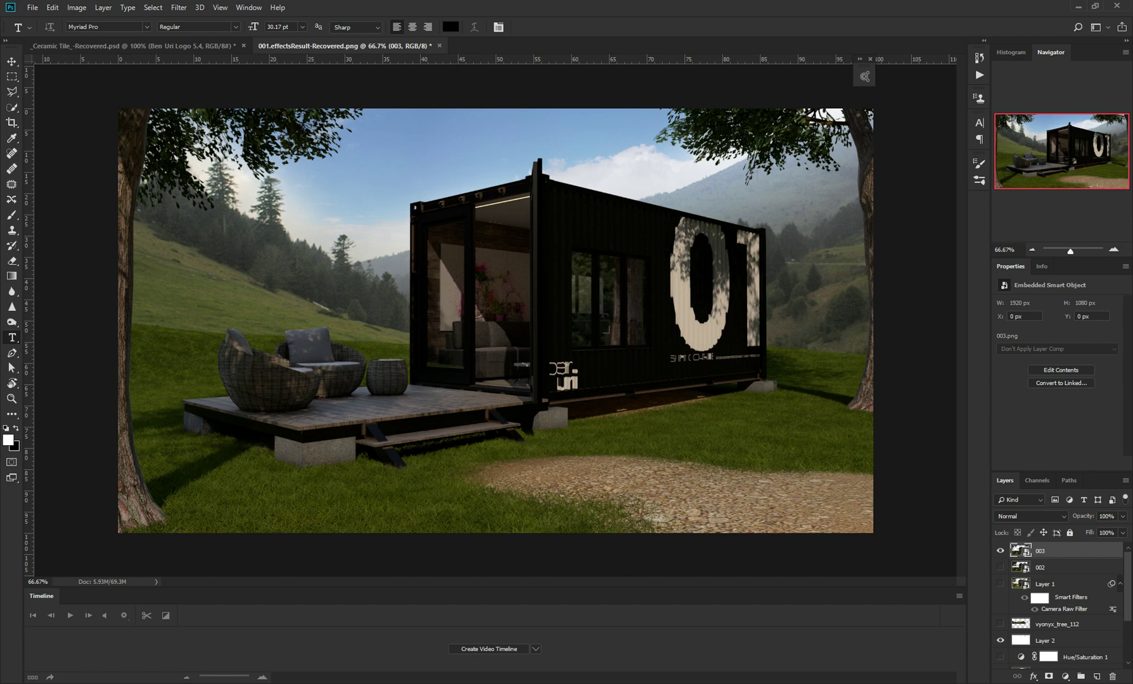
# Copy the Camera Raw smart filter from Layer 1 onto layer 003 and expand the copied filter's entry.
pyautogui.moveTo(1055, 609)
pyautogui.mouseDown()
pyautogui.moveTo(1045, 550)
pyautogui.moveTo(1057, 596)
pyautogui.mouseUp()
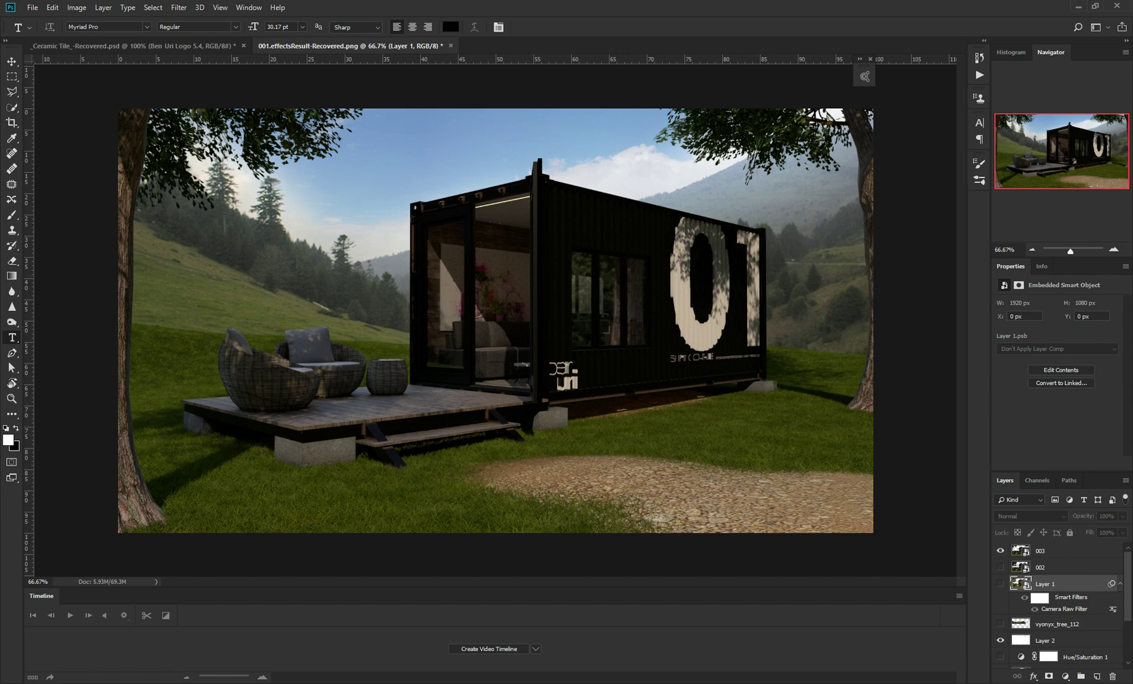
pyautogui.moveTo(1057, 598); pyautogui.dragTo(1047, 550)
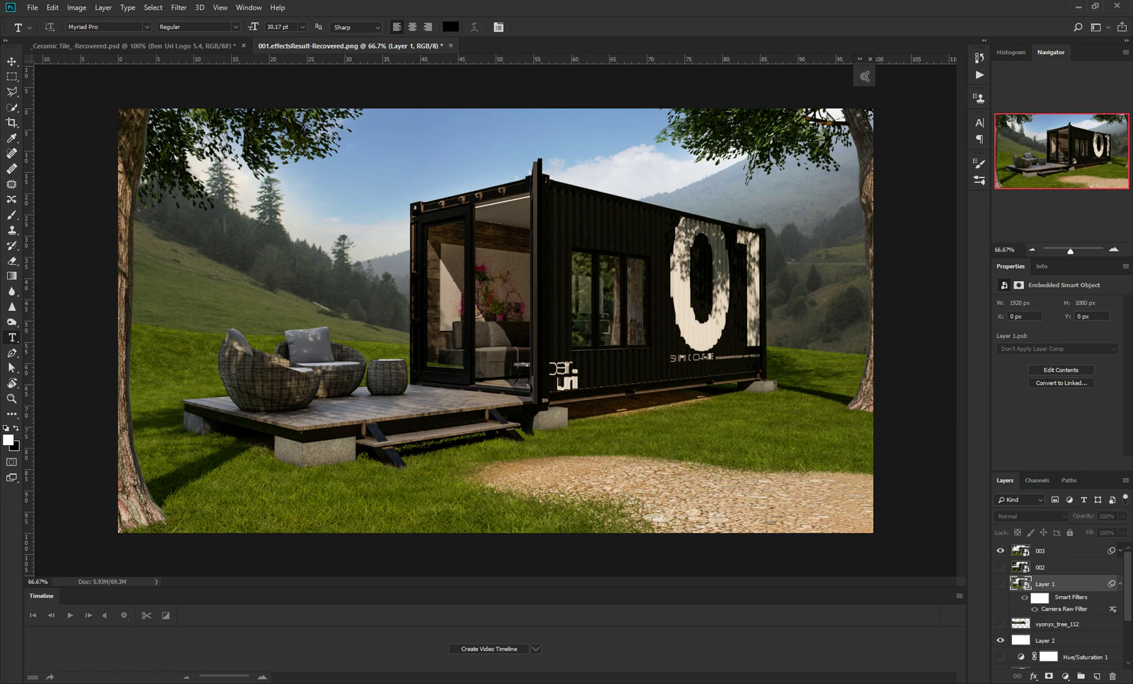
pyautogui.click(1064, 551)
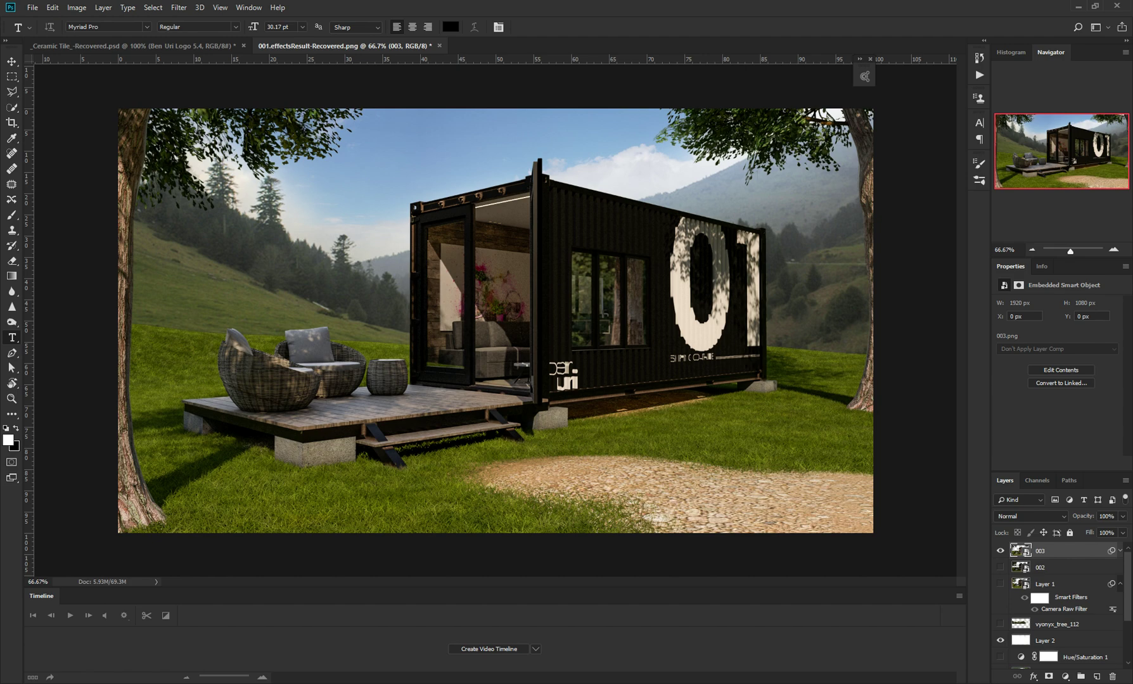
pyautogui.click(1120, 551)
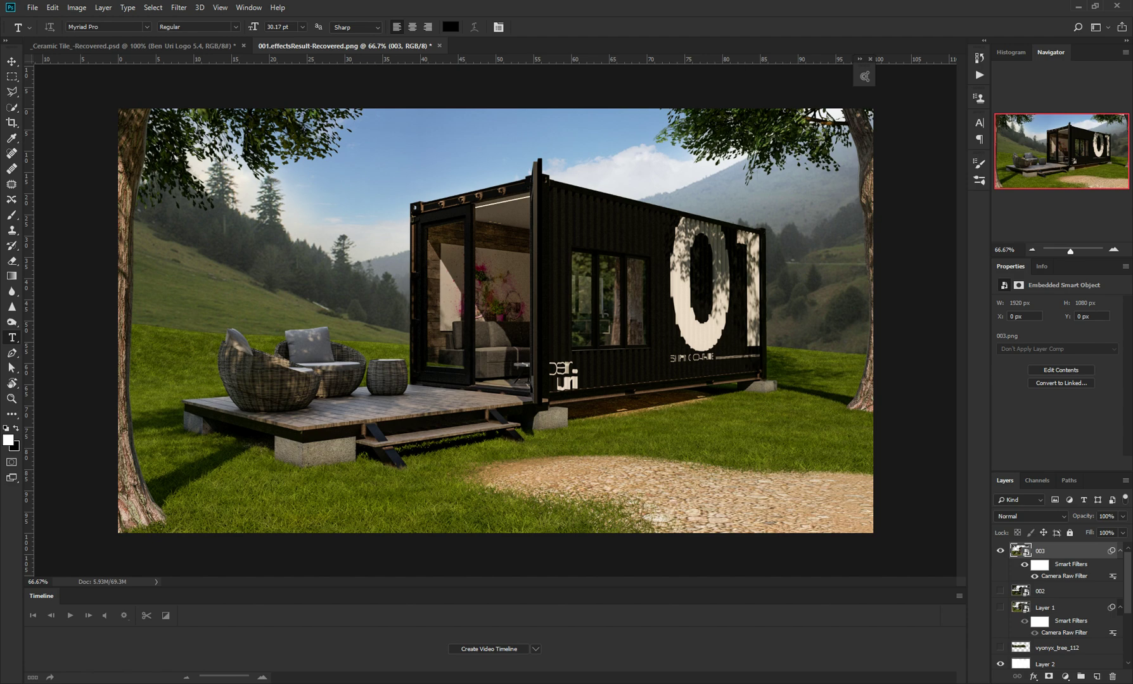
# Edit layer 003's Camera Raw filter and set the white balance Temperature to +2.
pyautogui.doubleClick(1064, 576)
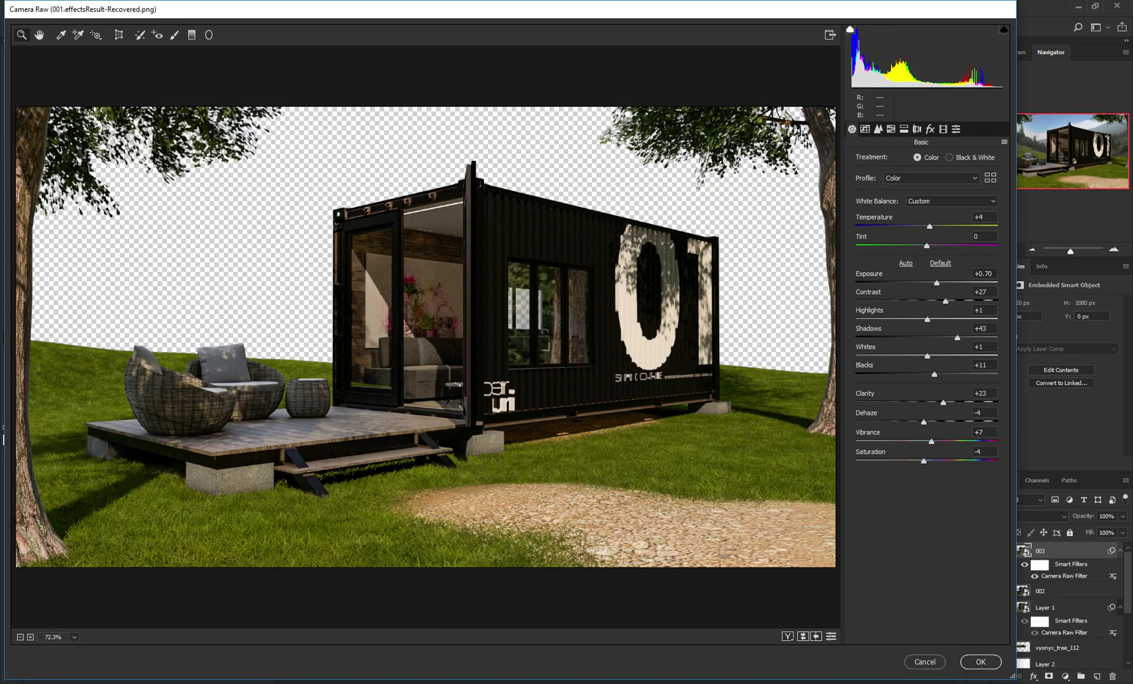
pyautogui.moveTo(930, 226); pyautogui.dragTo(926, 226)
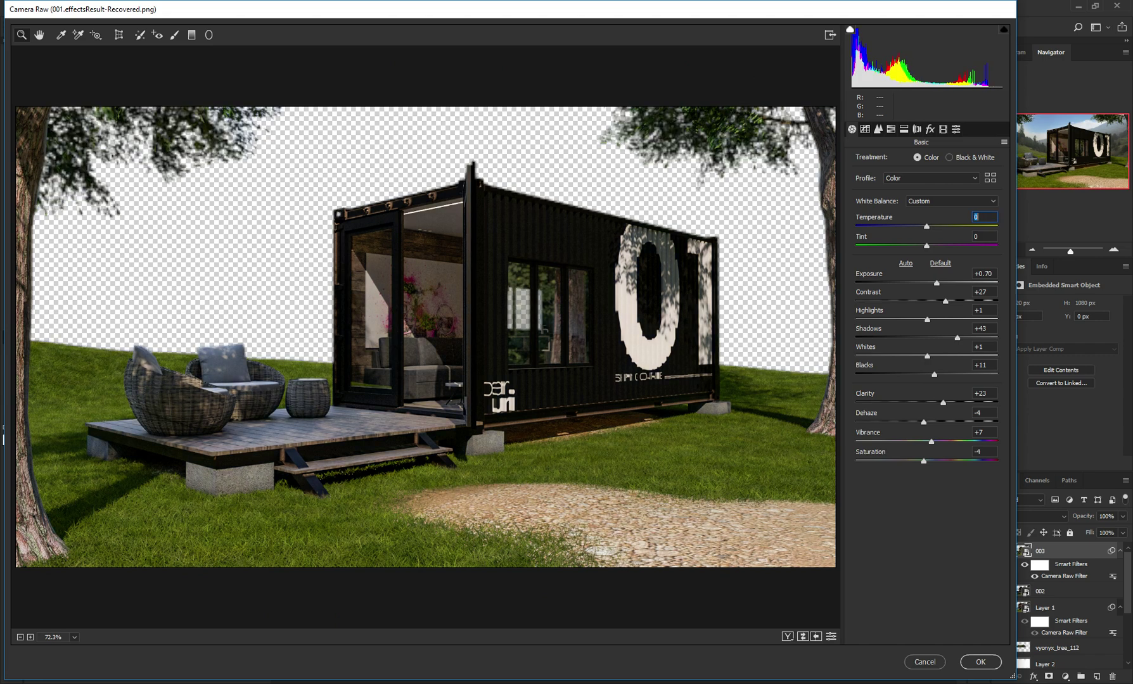
pyautogui.press('Down')
pyautogui.press('Down')
pyautogui.press('Down')
pyautogui.press('Down')
pyautogui.press('Down')
pyautogui.press('Down')
pyautogui.press('Down')
pyautogui.press('Down')
pyautogui.press('Down')
pyautogui.press('Down')
pyautogui.press('Down')
pyautogui.press('Down')
pyautogui.press('Down')
pyautogui.press('Down')
pyautogui.press('Down')
pyautogui.press('Up')
pyautogui.press('Up')
pyautogui.press('Up')
pyautogui.press('Up')
pyautogui.press('Up')
pyautogui.press('Up')
pyautogui.press('Up')
pyautogui.press('Up')
pyautogui.press('Up')
pyautogui.press('Up')
pyautogui.press('Up')
pyautogui.press('Up')
pyautogui.press('Up')
pyautogui.press('Up')
pyautogui.press('Up')
pyautogui.press('Up')
pyautogui.press('Up')
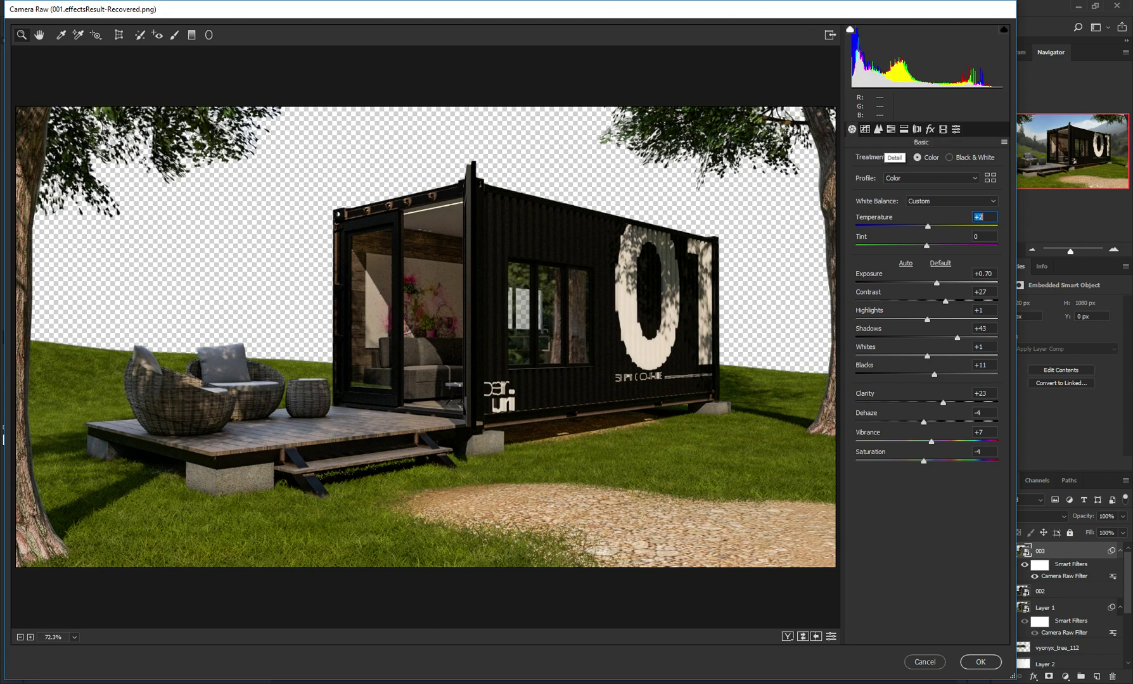
# Shift the Greens hue to about +30 in the HSL adjustments and return to the Basic settings.
pyautogui.click(878, 130)
pyautogui.click(865, 129)
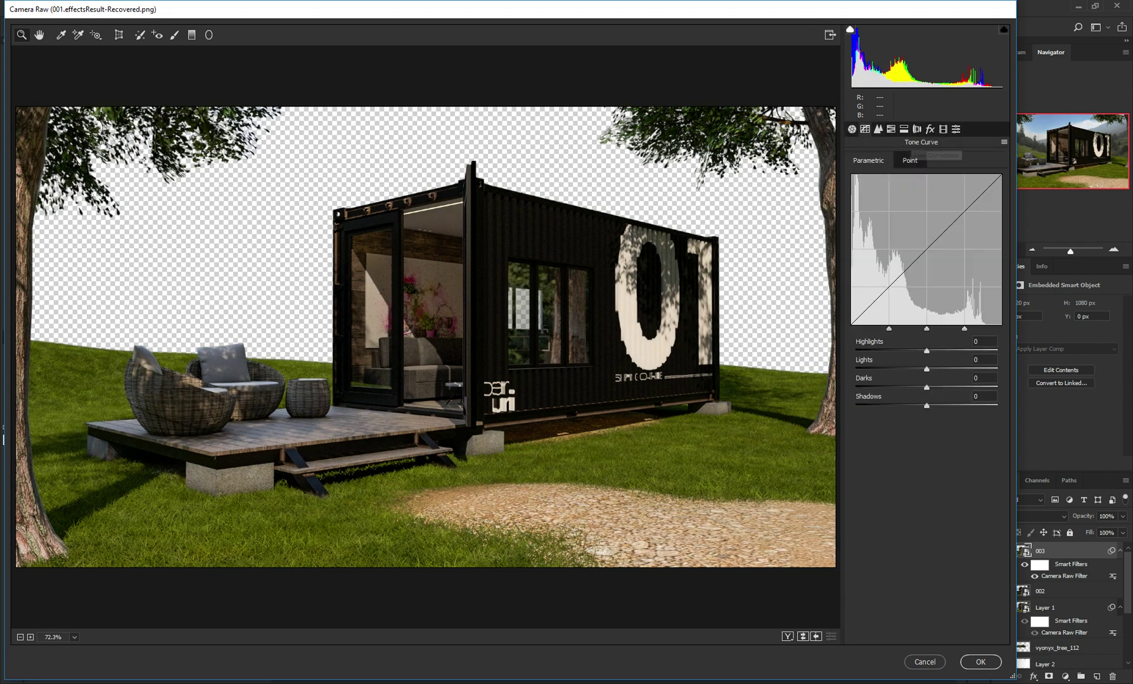
pyautogui.click(929, 129)
pyautogui.click(917, 128)
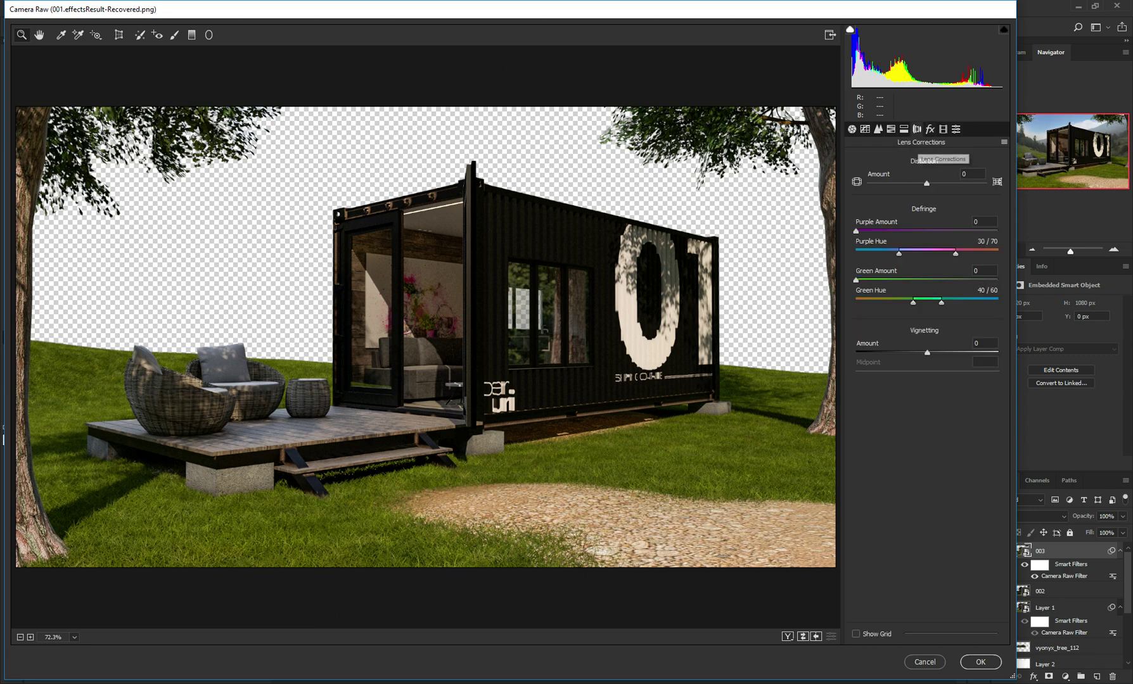
pyautogui.click(904, 129)
pyautogui.click(891, 128)
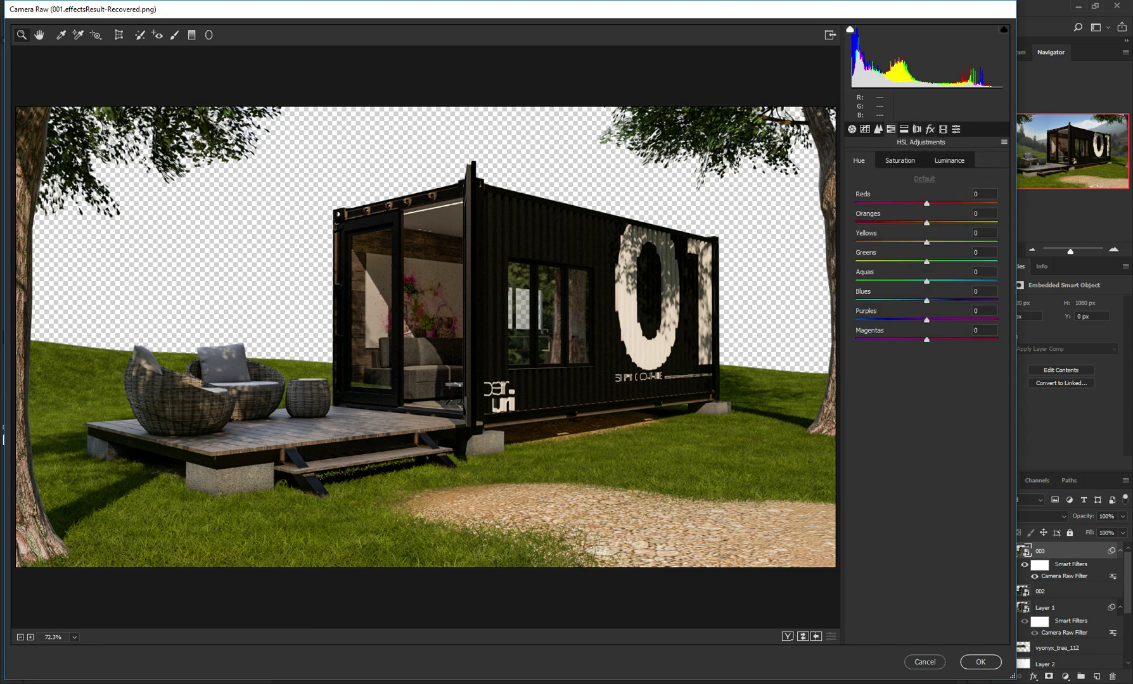
pyautogui.moveTo(927, 261)
pyautogui.mouseDown()
pyautogui.moveTo(964, 261)
pyautogui.moveTo(949, 261)
pyautogui.mouseUp()
pyautogui.write('26')
pyautogui.press('Return')
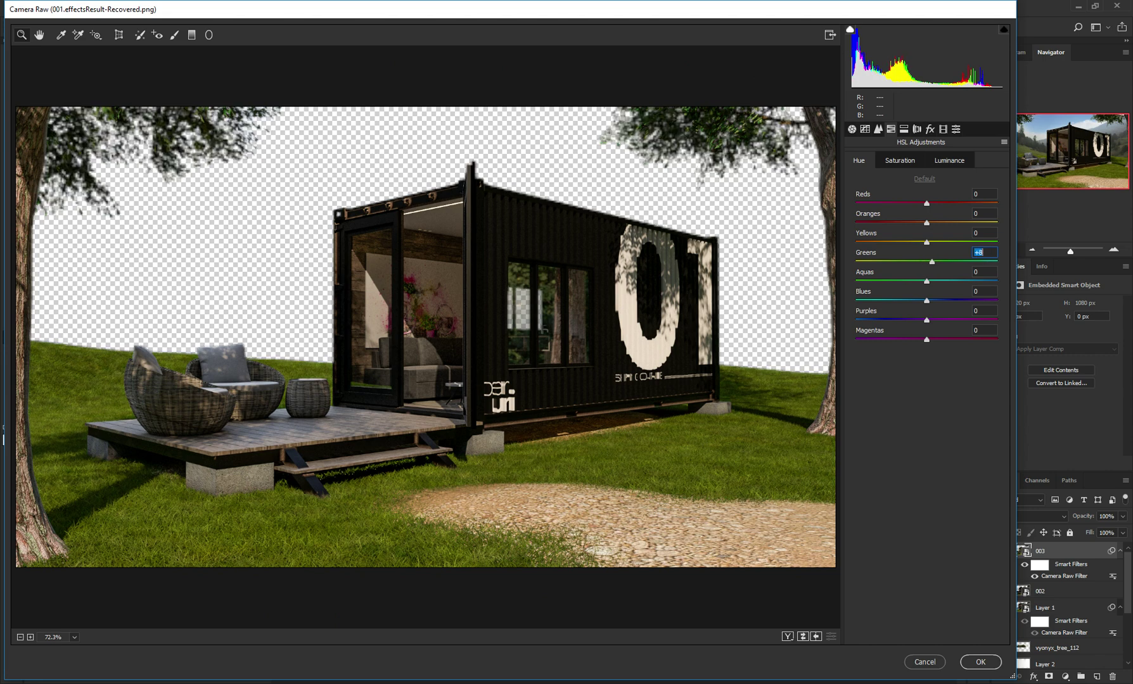
pyautogui.write('30')
pyautogui.press('Return')
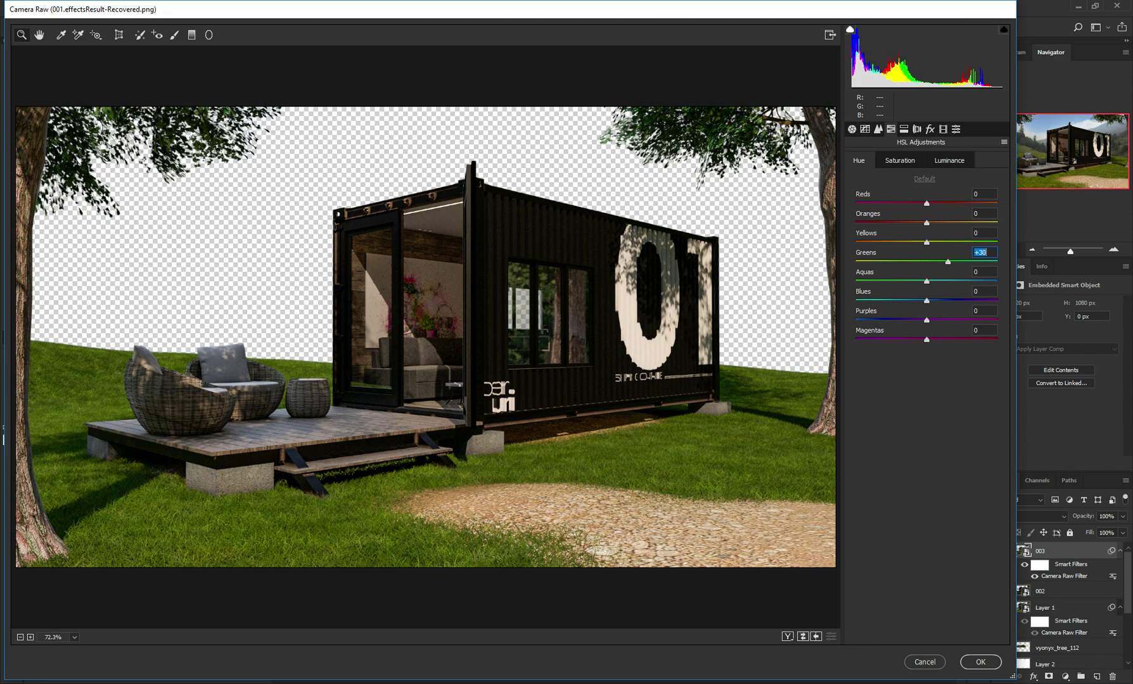
pyautogui.press('Up')
pyautogui.click(852, 129)
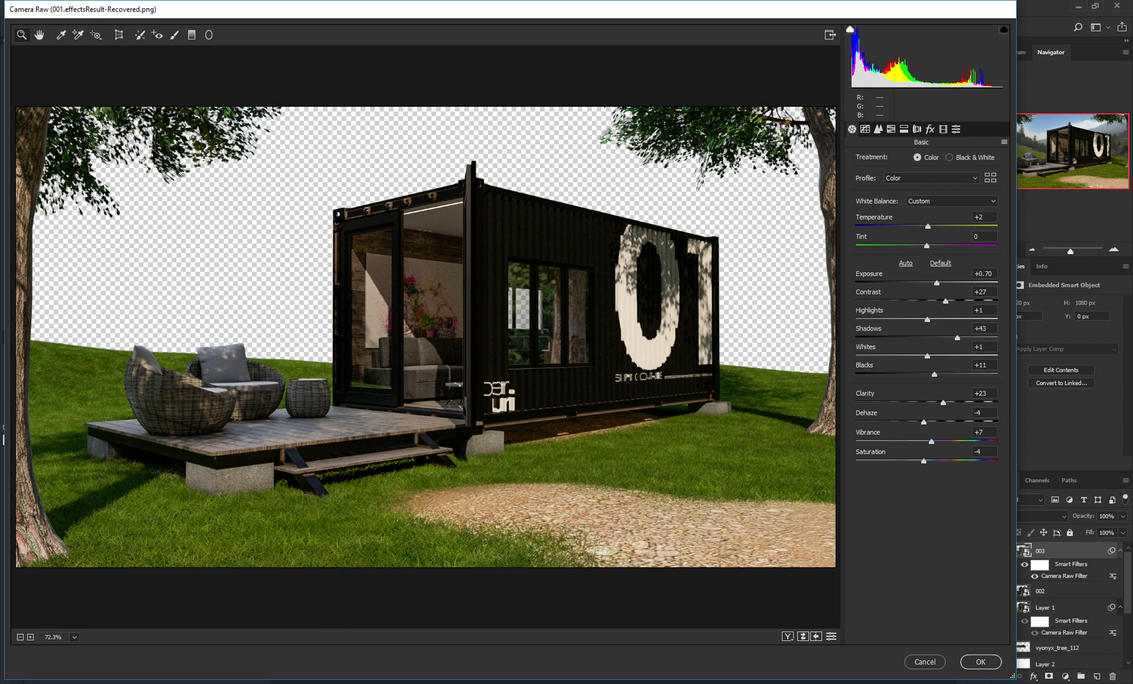
# Set the render's Clarity to +35.
pyautogui.moveTo(943, 402); pyautogui.dragTo(965, 402)
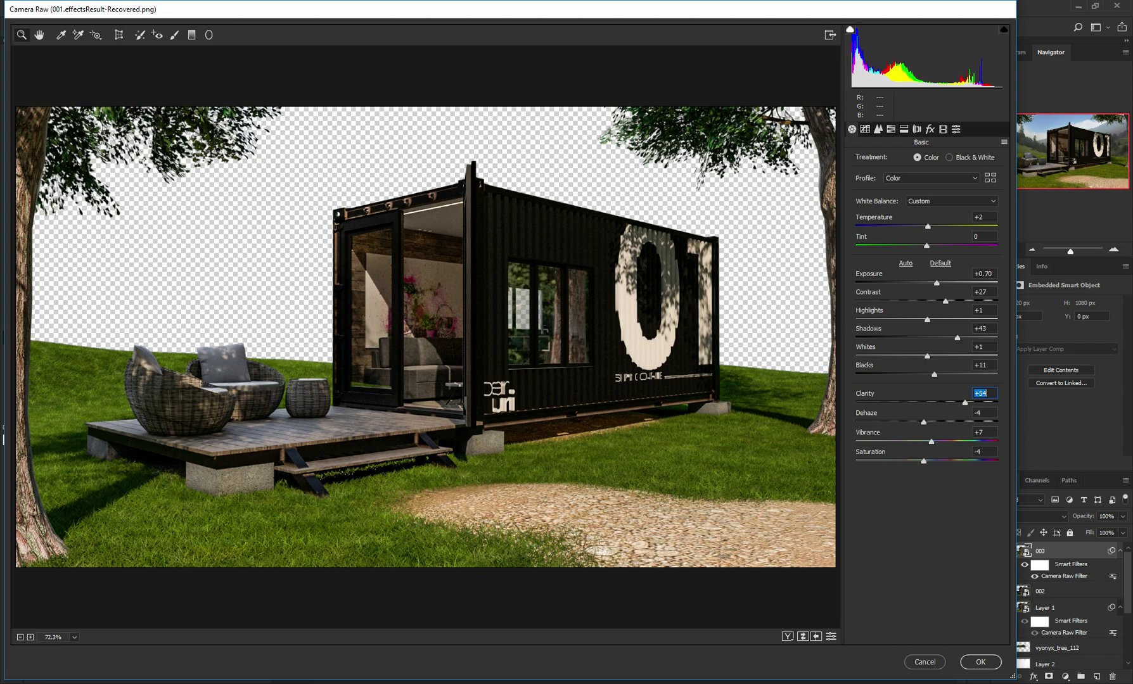
pyautogui.write('35')
pyautogui.press('Return')
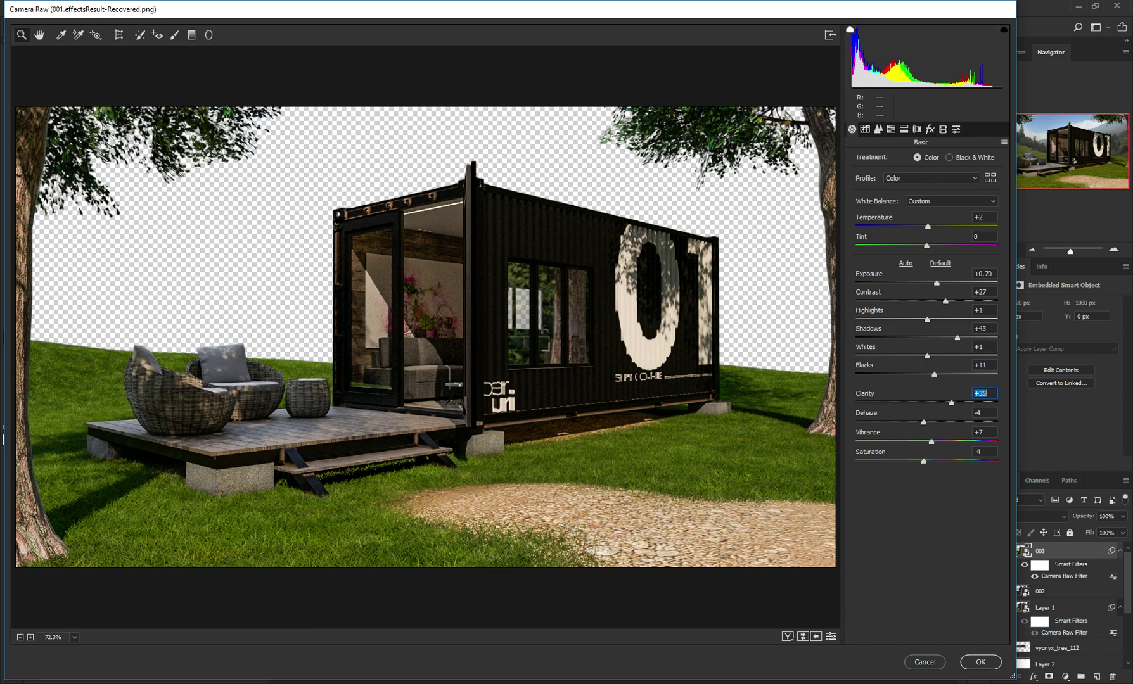
# Try positive and negative Dehaze amounts, settling on -8.
pyautogui.press('Tab')
pyautogui.press('Down')
pyautogui.press('Down')
pyautogui.press('Down')
pyautogui.press('Down')
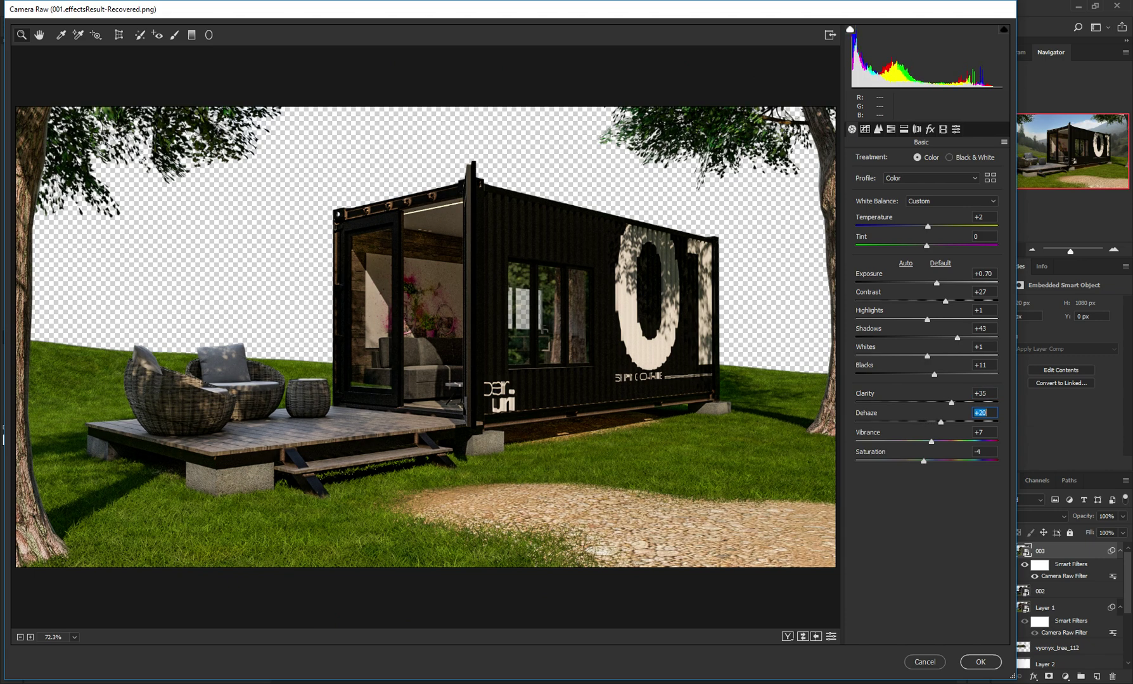
pyautogui.press('Down')
pyautogui.press('Down')
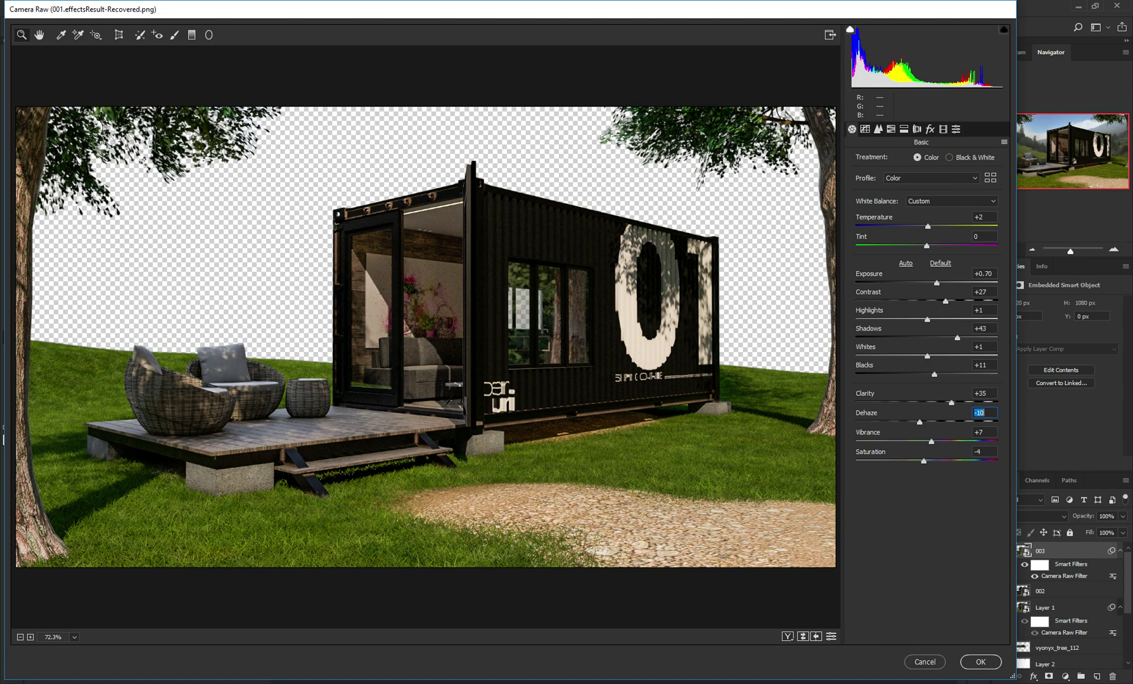
pyautogui.press('Up')
pyautogui.press('Up')
# Try stronger Contrast amounts on the render, settling on +25.
pyautogui.moveTo(945, 301); pyautogui.dragTo(960, 301)
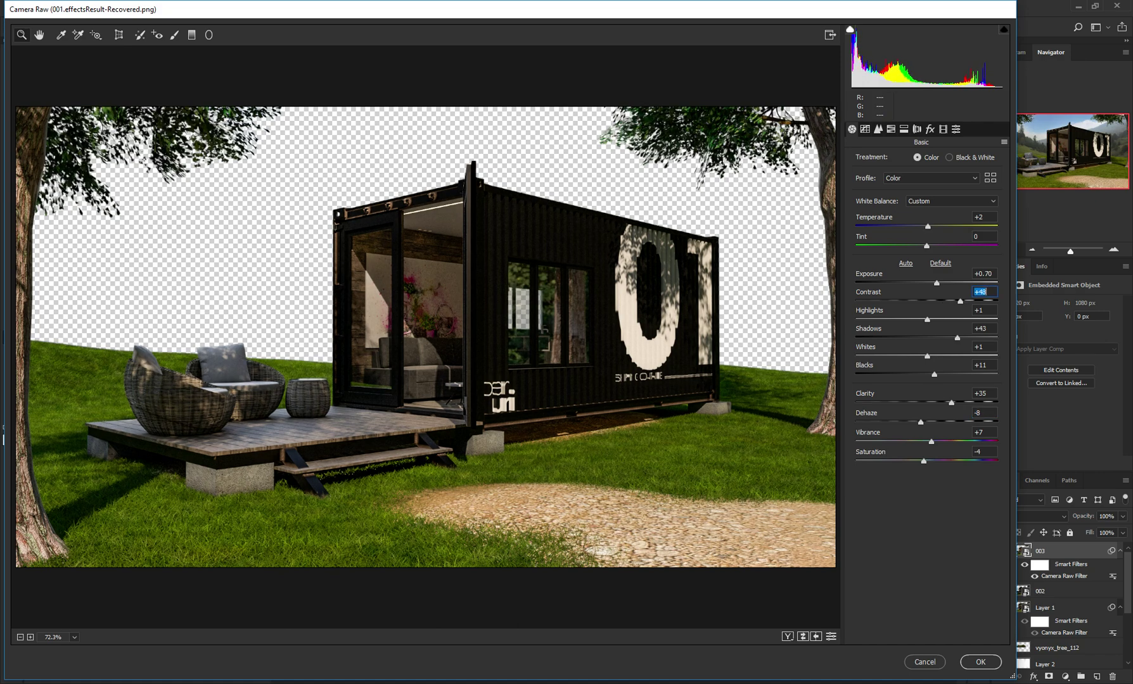
pyautogui.hotkey('shift', 'Down')
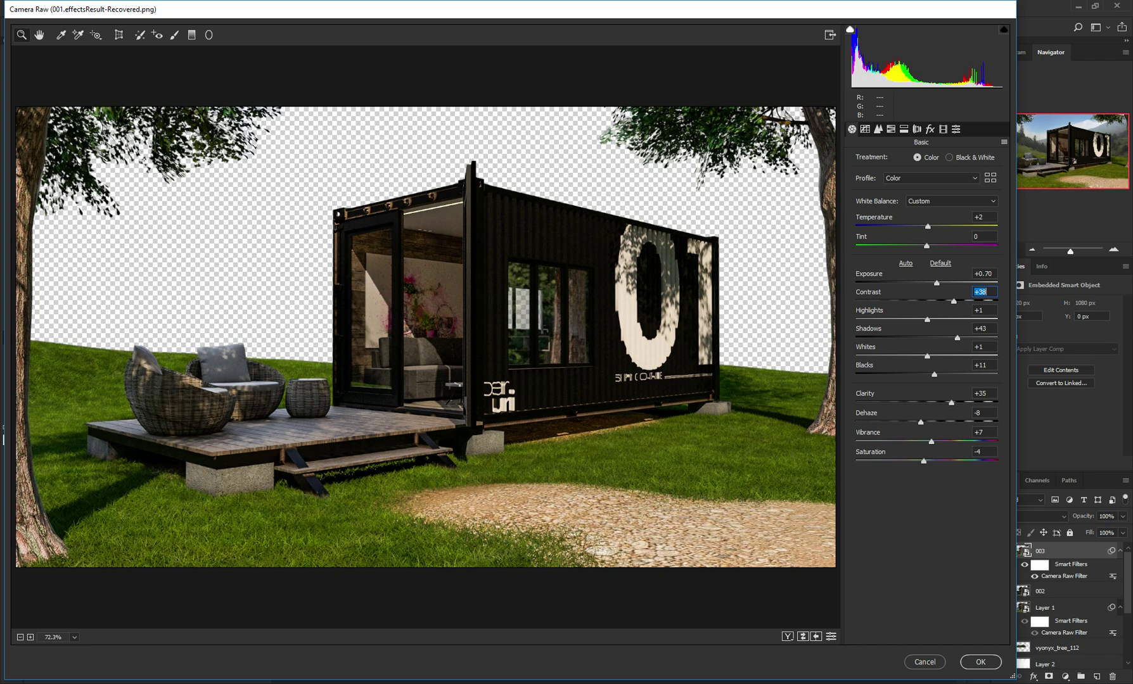
pyautogui.moveTo(953, 301); pyautogui.dragTo(940, 301)
pyautogui.write('25')
pyautogui.press('Return')
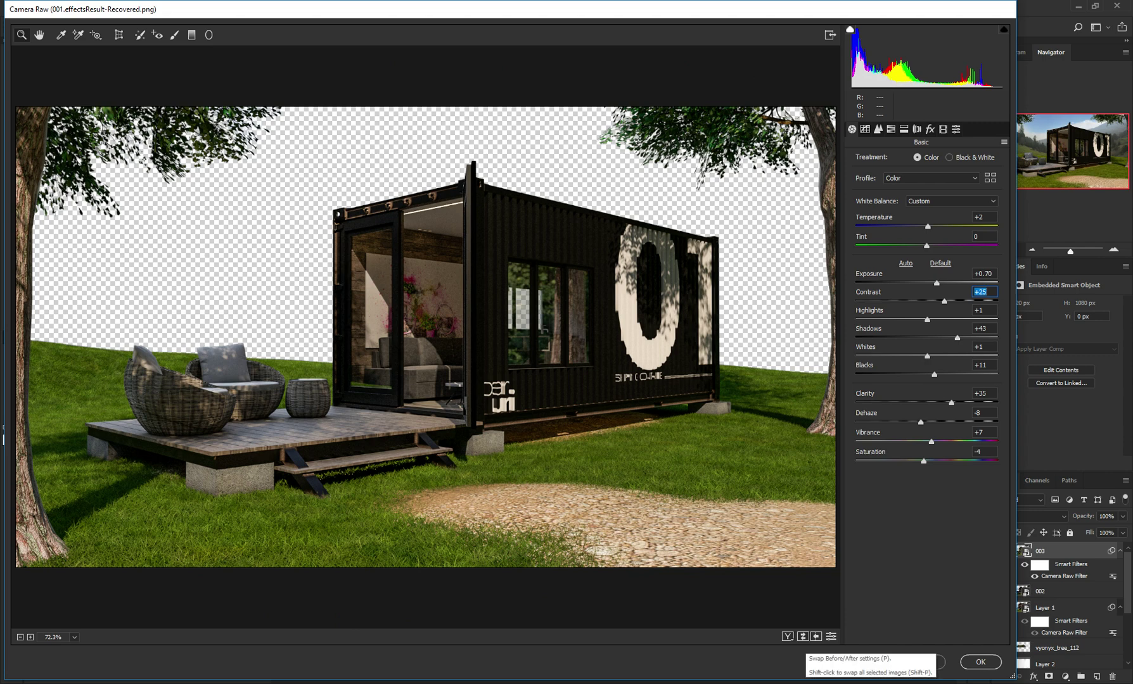
# Compare the before and after settings and apply the Camera Raw adjustments to layer 003.
pyautogui.click(802, 637)
pyautogui.click(803, 637)
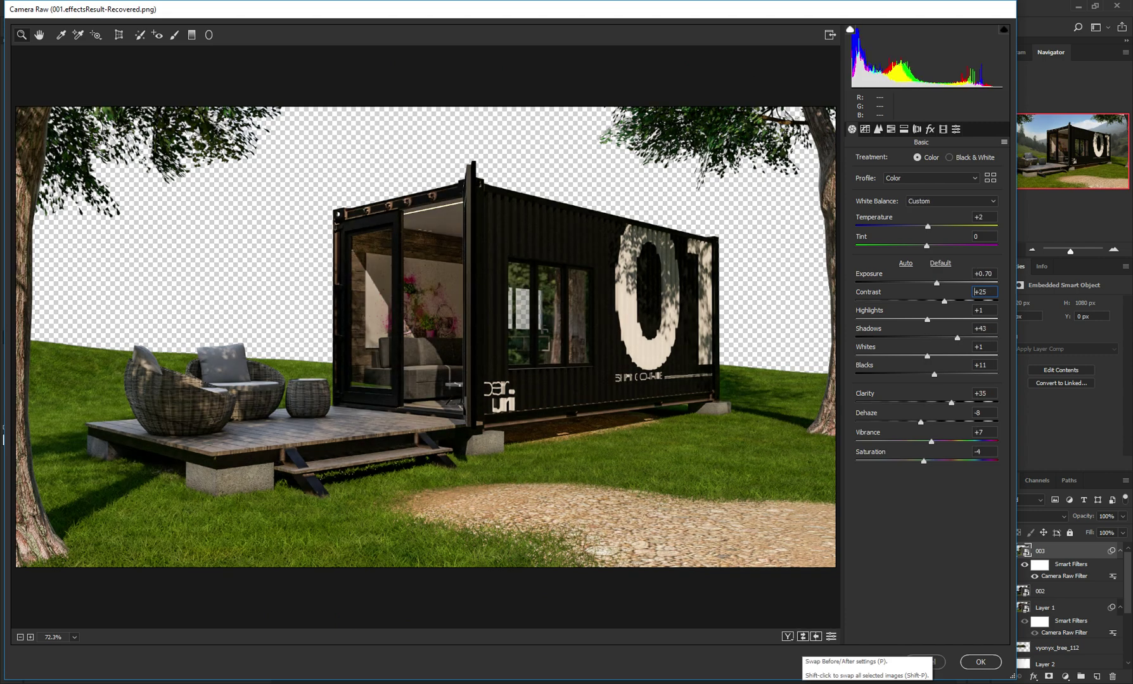
pyautogui.click(980, 662)
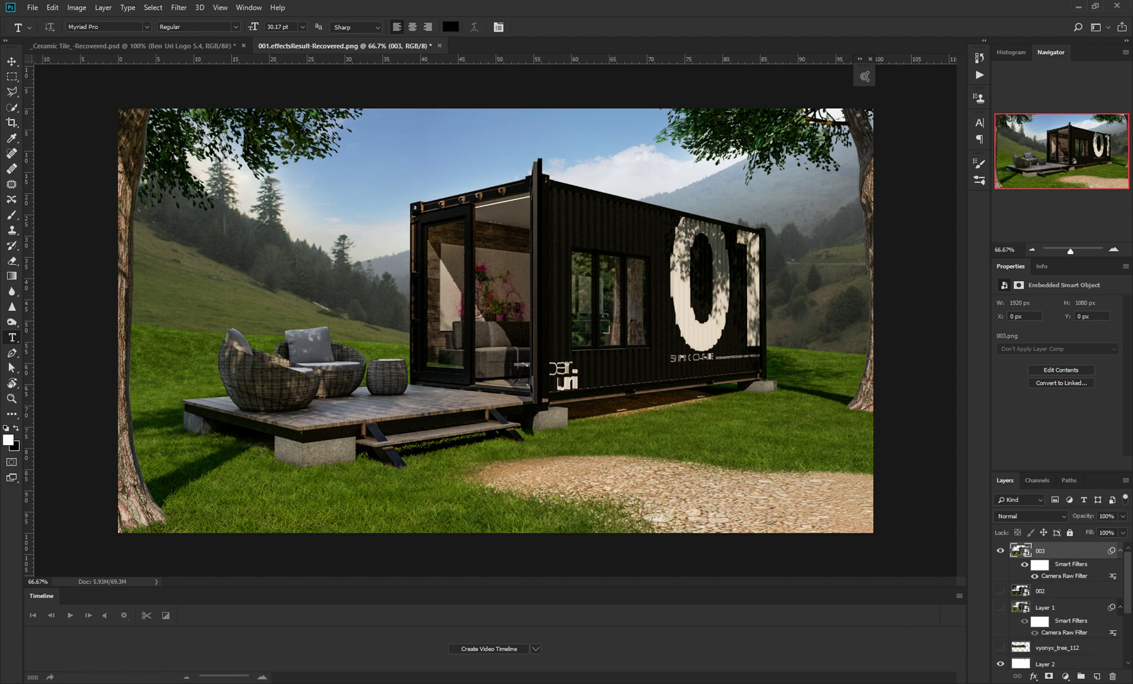
# Reopen the Camera Raw adjustments of layer 003 and reduce the Greens hue shift in the HSL settings.
pyautogui.hotkey('ctrl', 'alt', 'f')
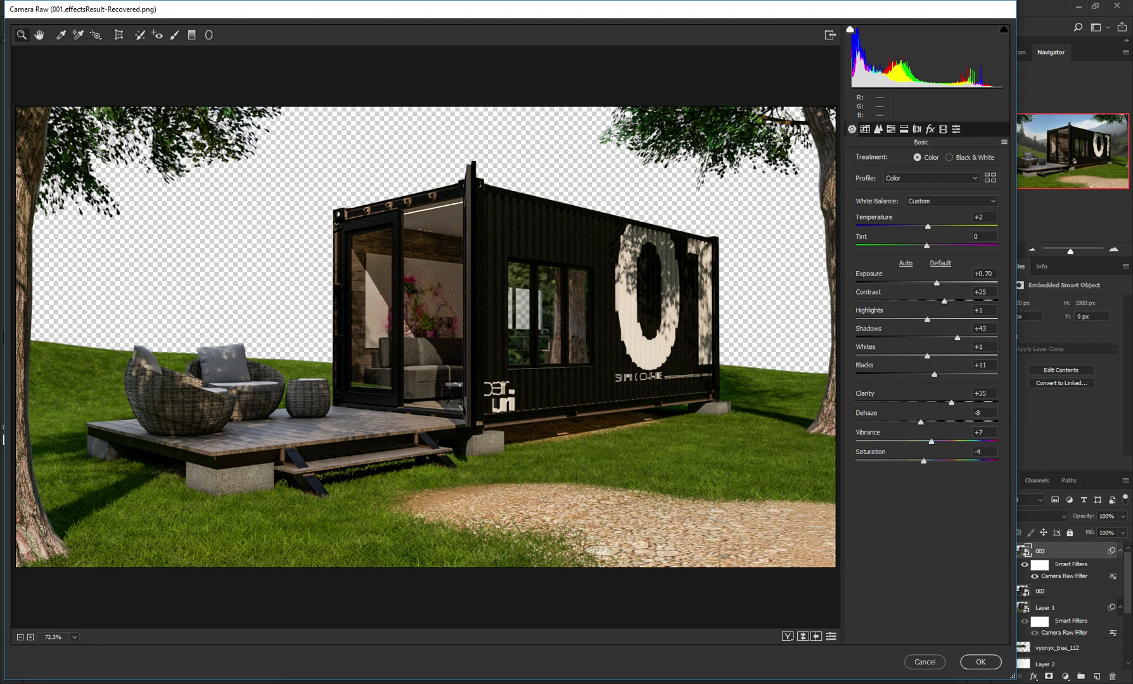
pyautogui.click(930, 128)
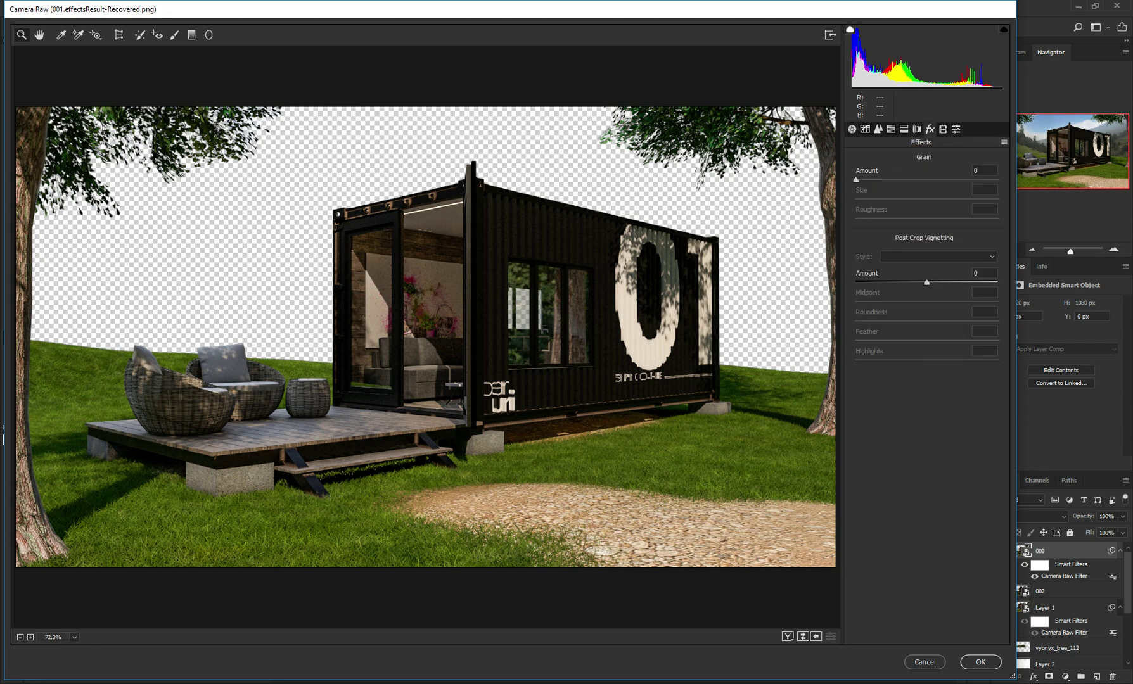
pyautogui.click(916, 129)
pyautogui.click(904, 130)
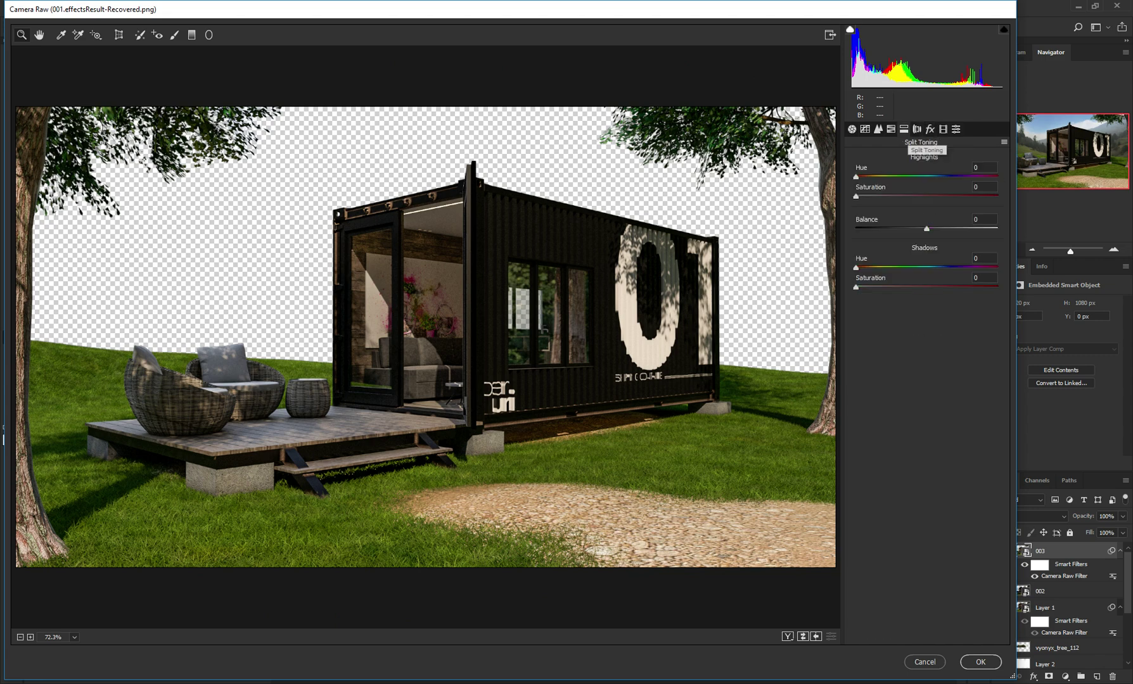
pyautogui.click(891, 129)
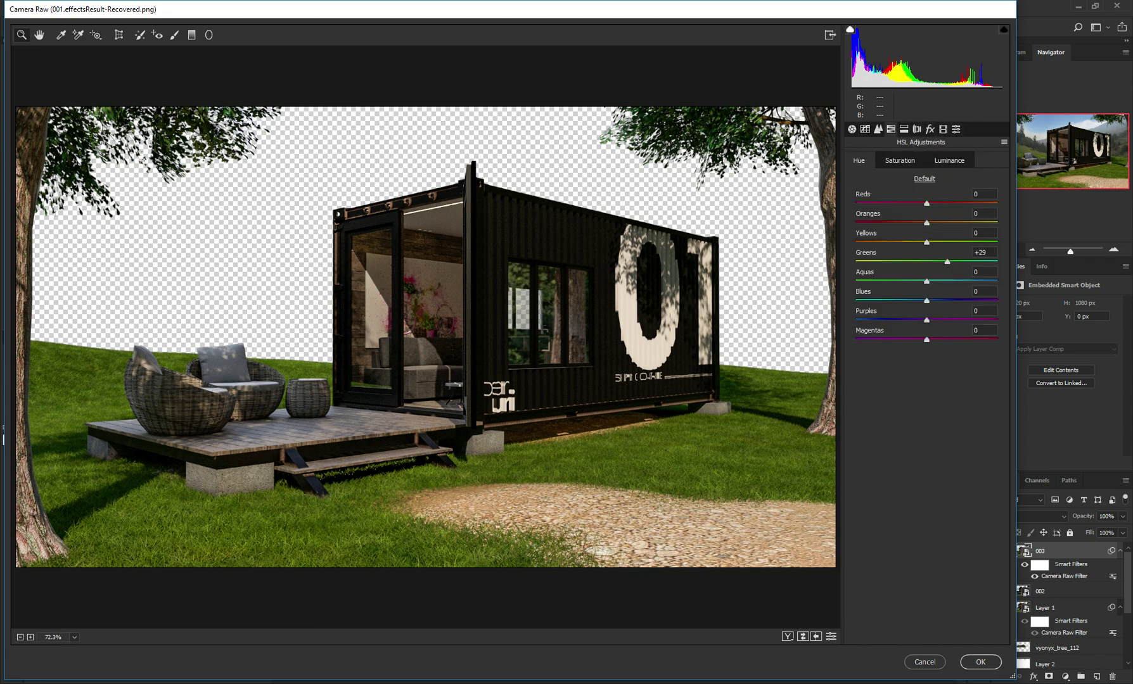
pyautogui.moveTo(947, 261); pyautogui.dragTo(936, 261)
# Set the render's Temperature to -3 and its Exposure to +0.35.
pyautogui.click(852, 129)
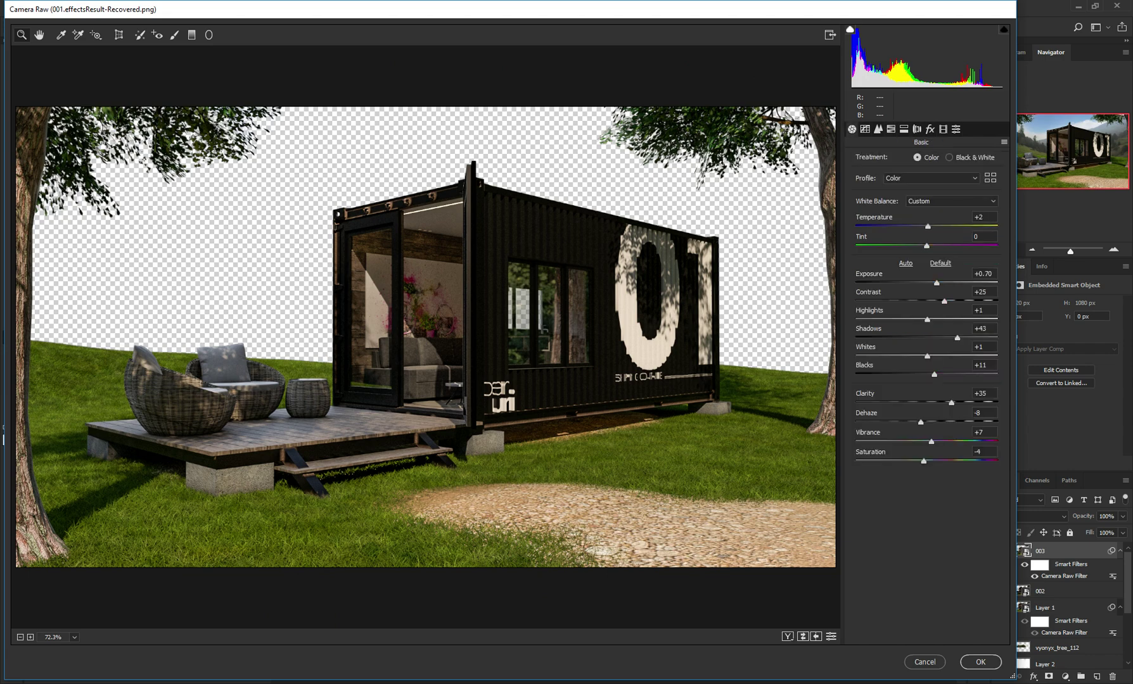
pyautogui.moveTo(928, 226); pyautogui.dragTo(925, 226)
pyautogui.moveTo(937, 282); pyautogui.dragTo(929, 282)
pyautogui.press('Up')
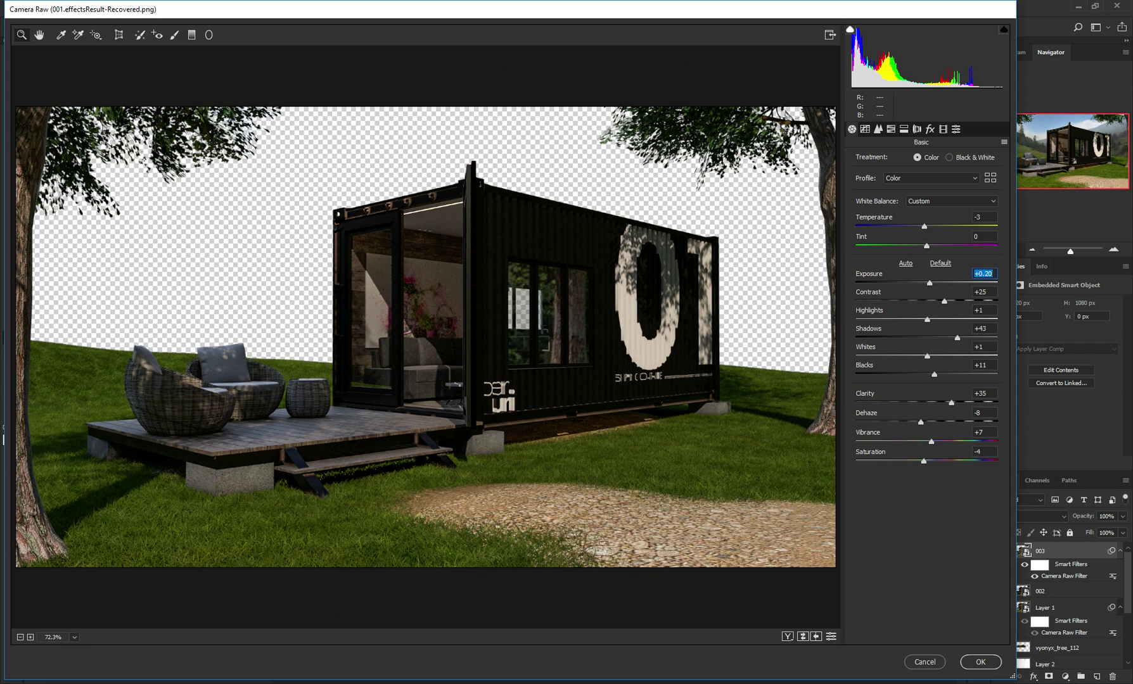
pyautogui.press('Up')
pyautogui.press('Up')
pyautogui.press('Up')
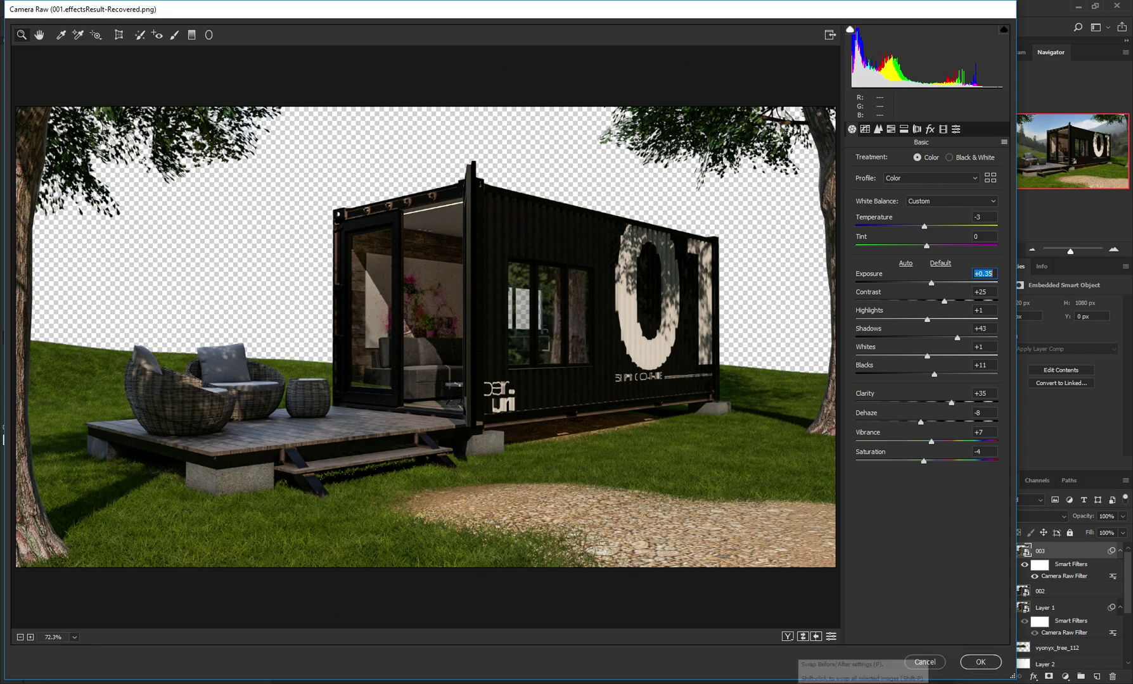
# Compare the render before and after the changes and apply the Camera Raw adjustments.
pyautogui.click(803, 636)
pyautogui.click(803, 636)
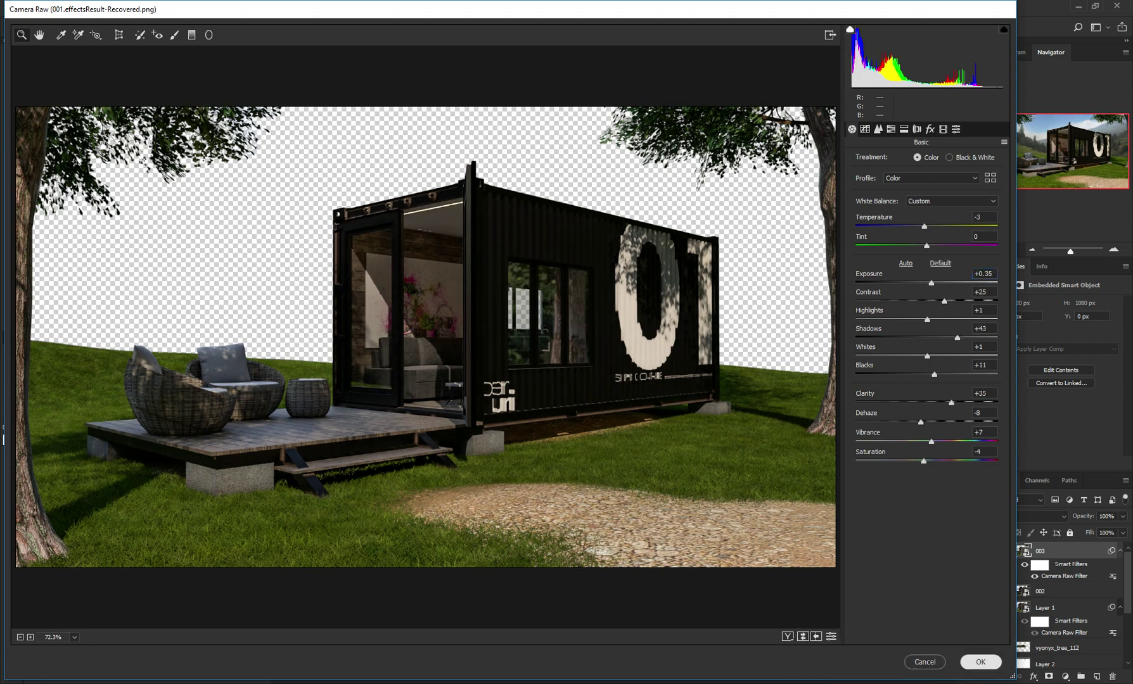
pyautogui.click(980, 661)
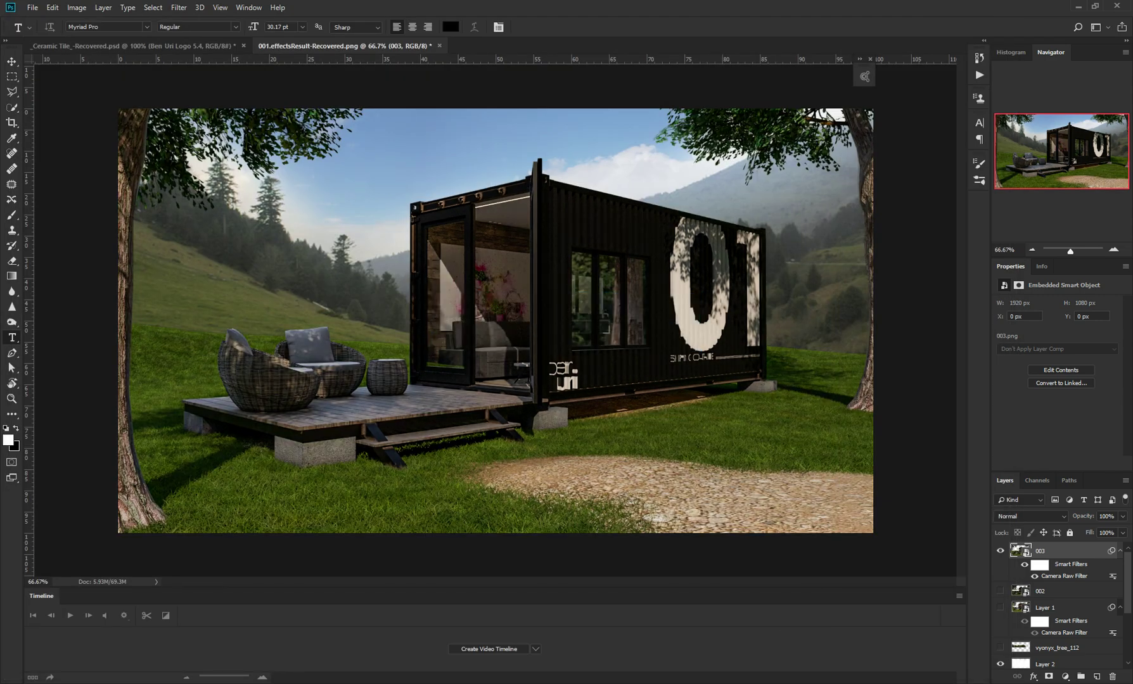
# In the TexturesCom landscape layer's Camera Raw filter, set Temperature to +3, Exposure to +0.15 and Contrast to +28.
pyautogui.scroll(-3, 1058, 602)
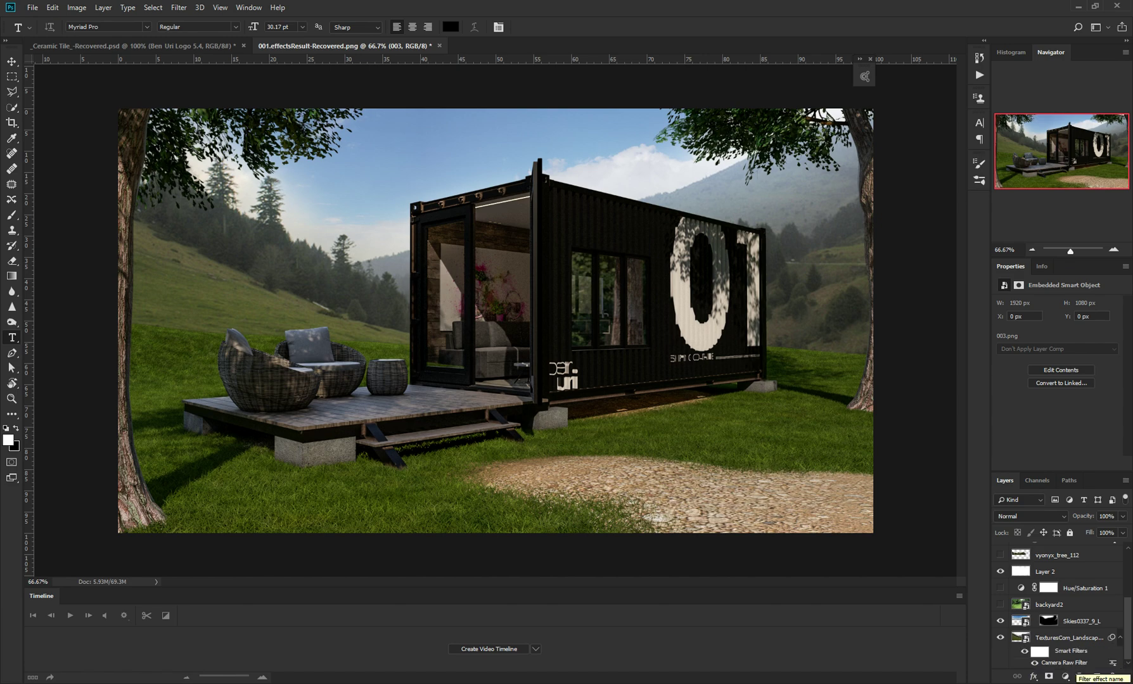
pyautogui.click(1071, 637)
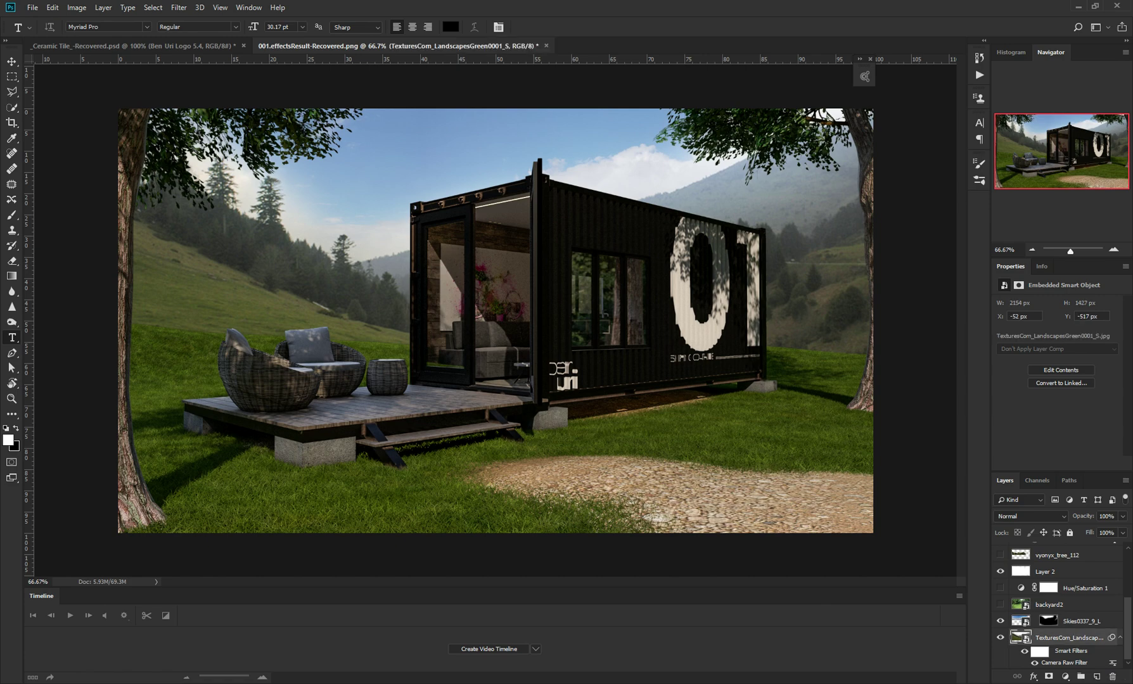
pyautogui.doubleClick(1064, 662)
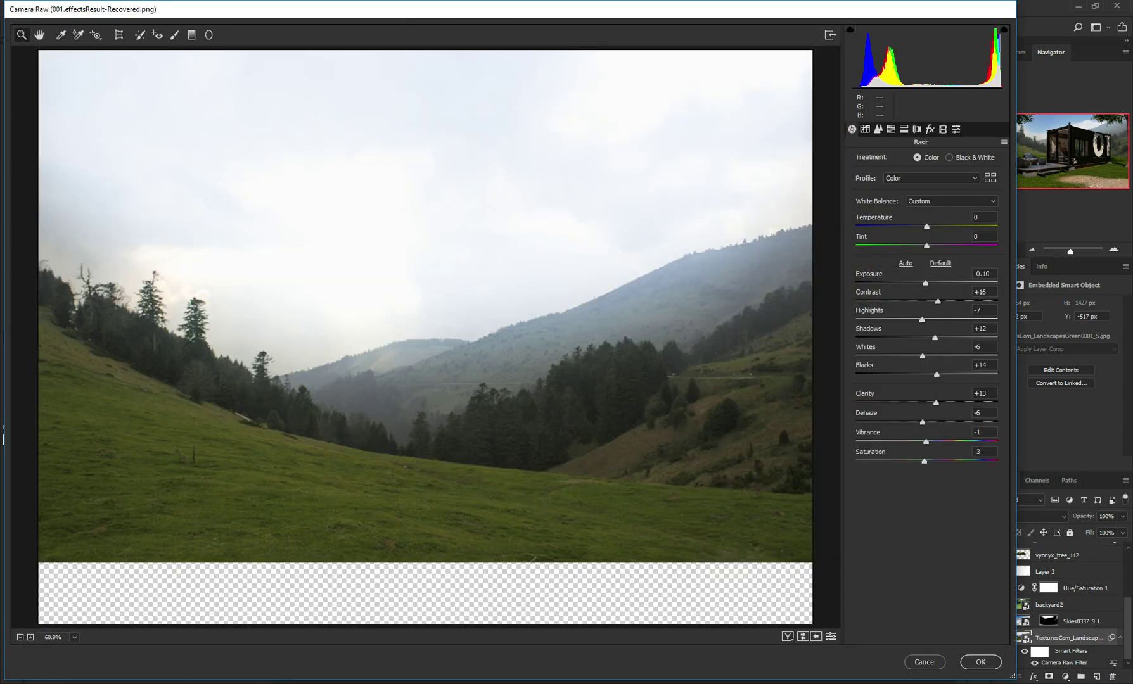
pyautogui.moveTo(926, 226); pyautogui.dragTo(932, 226)
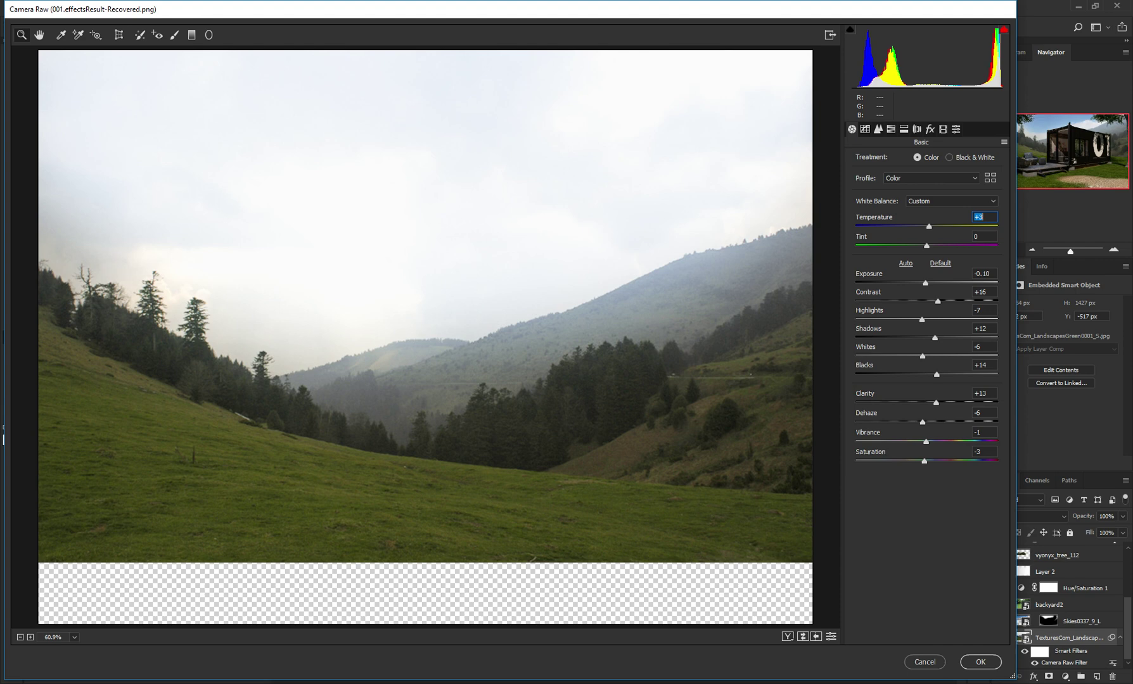
pyautogui.moveTo(925, 284); pyautogui.dragTo(946, 301)
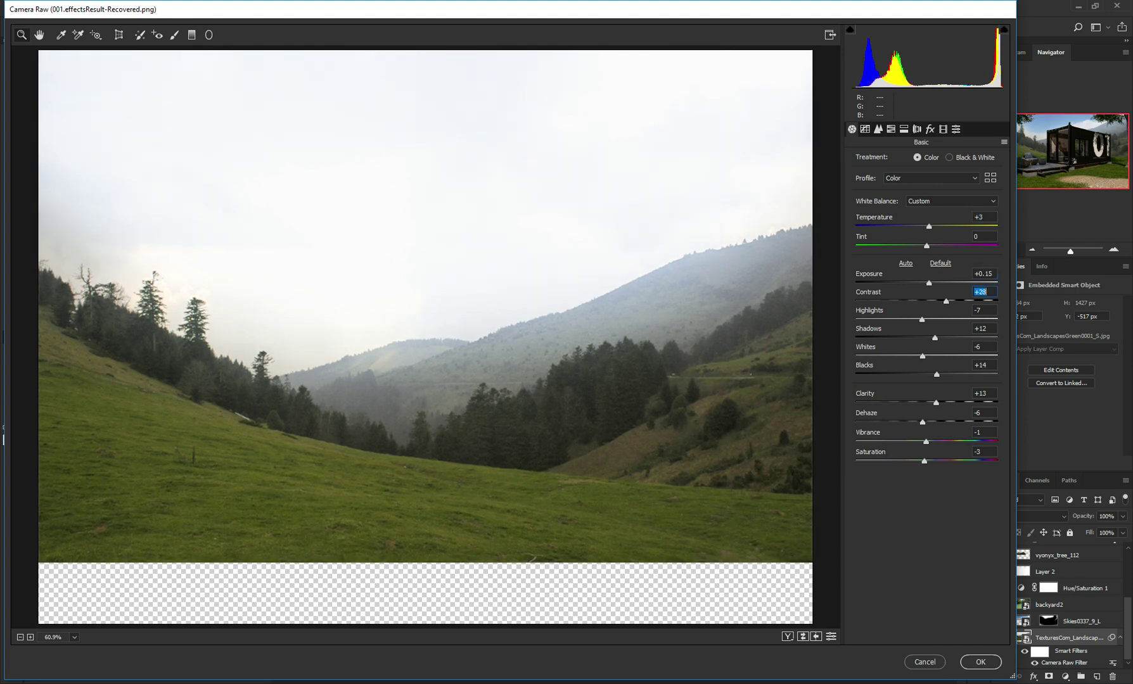
# Raise the landscape's Greens hue slightly in the HSL settings, compare before and after, and apply the Camera Raw adjustments.
pyautogui.click(930, 130)
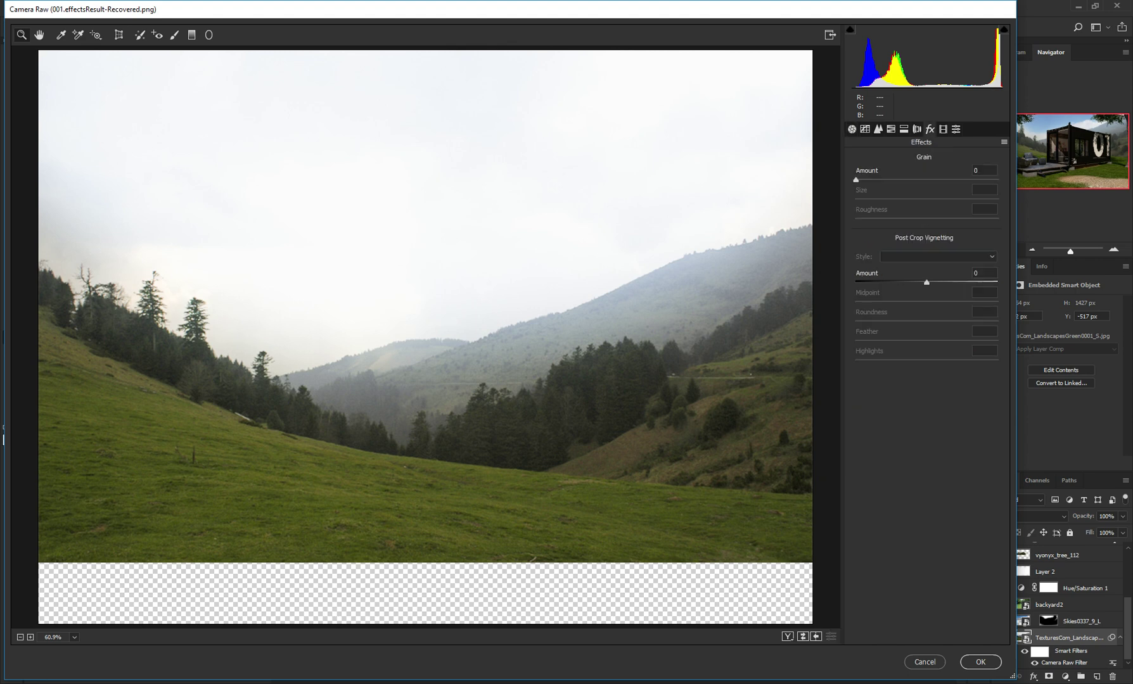
pyautogui.click(917, 129)
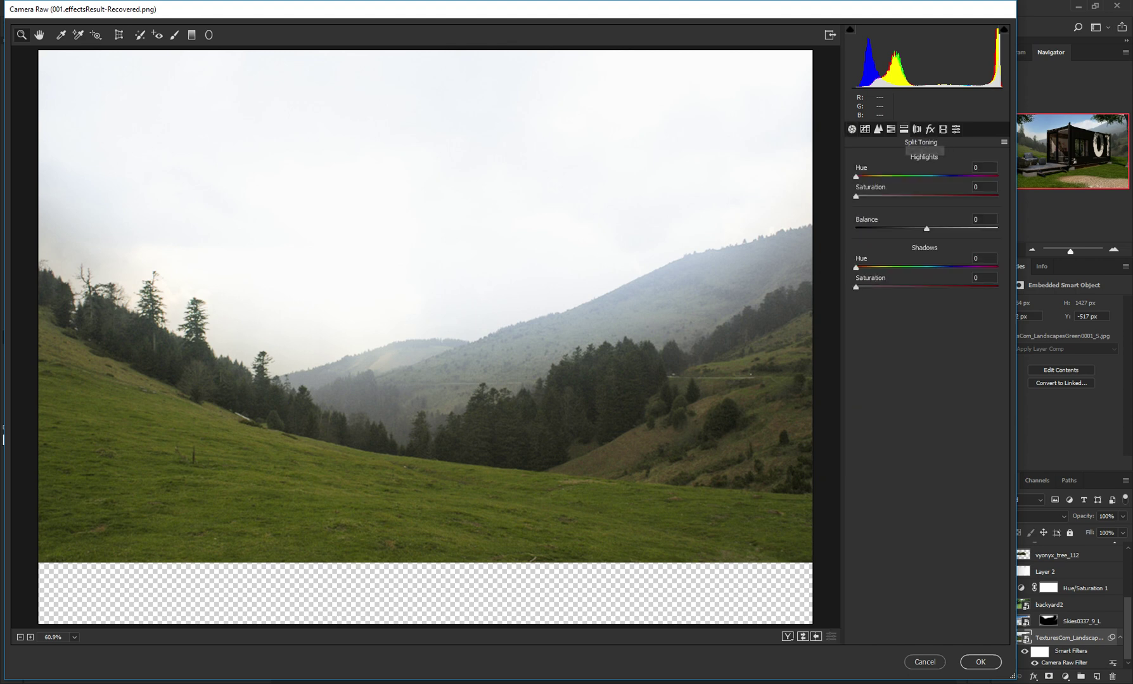
pyautogui.click(891, 129)
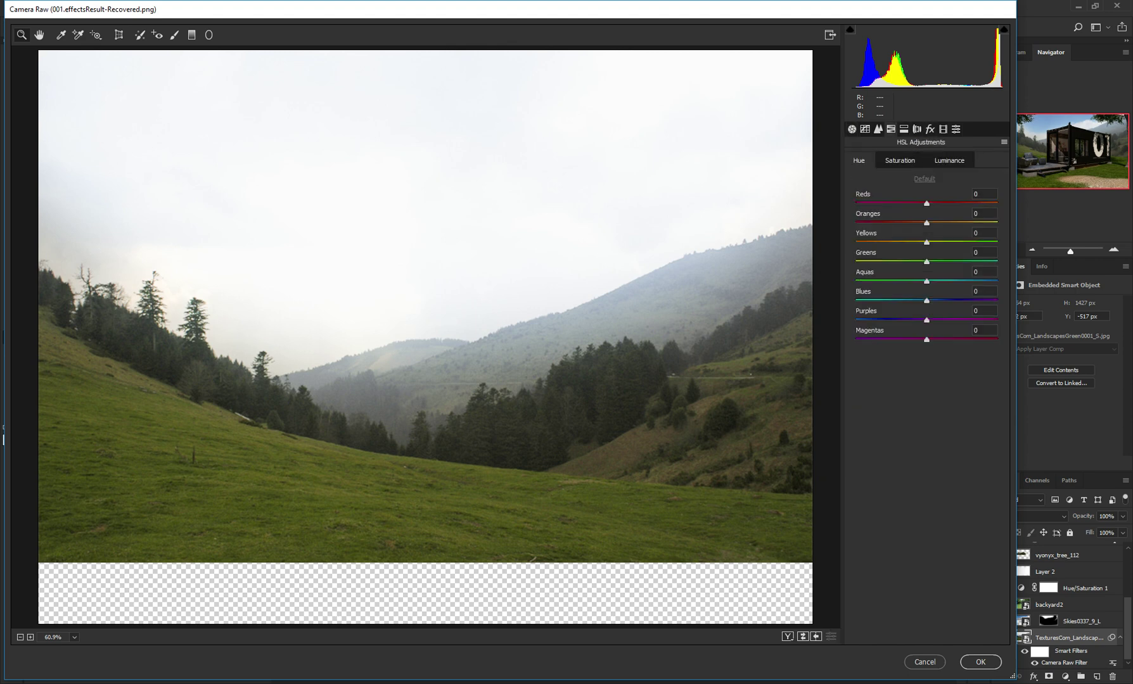
pyautogui.moveTo(927, 261); pyautogui.dragTo(936, 261)
pyautogui.click(802, 636)
pyautogui.click(802, 637)
pyautogui.click(981, 662)
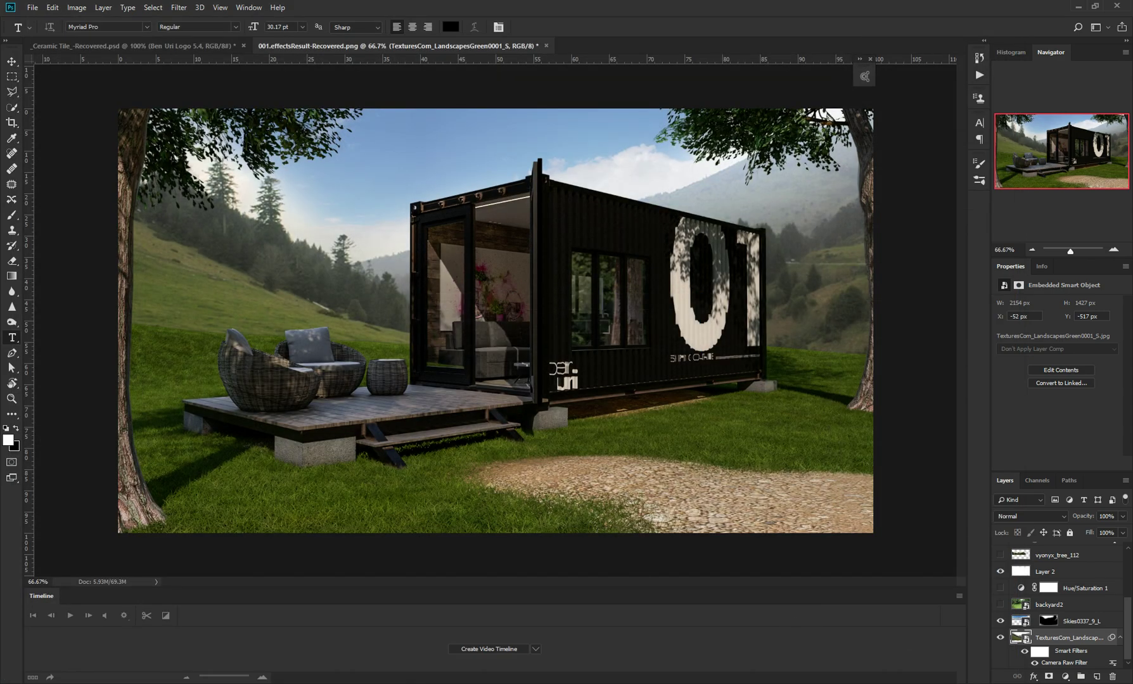
# Compare the image with and without Layer 2, and set that layer's opacity to 5%.
pyautogui.click(1000, 571)
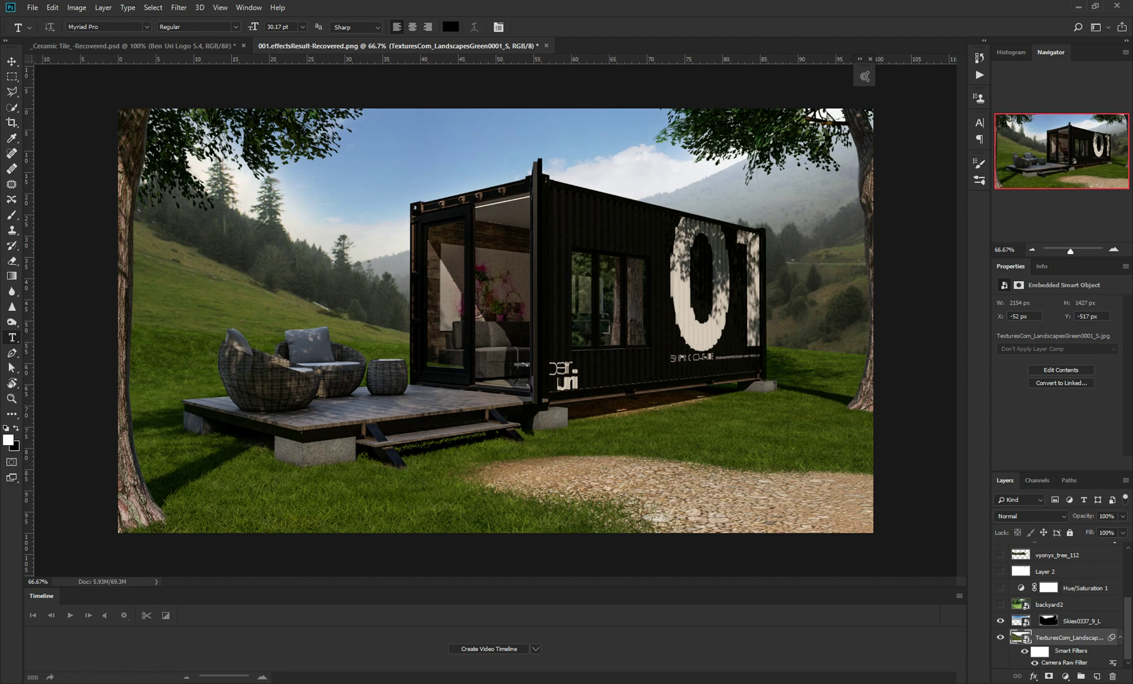
pyautogui.click(1000, 571)
pyautogui.click(1000, 571)
pyautogui.click(1000, 571)
pyautogui.click(1000, 571)
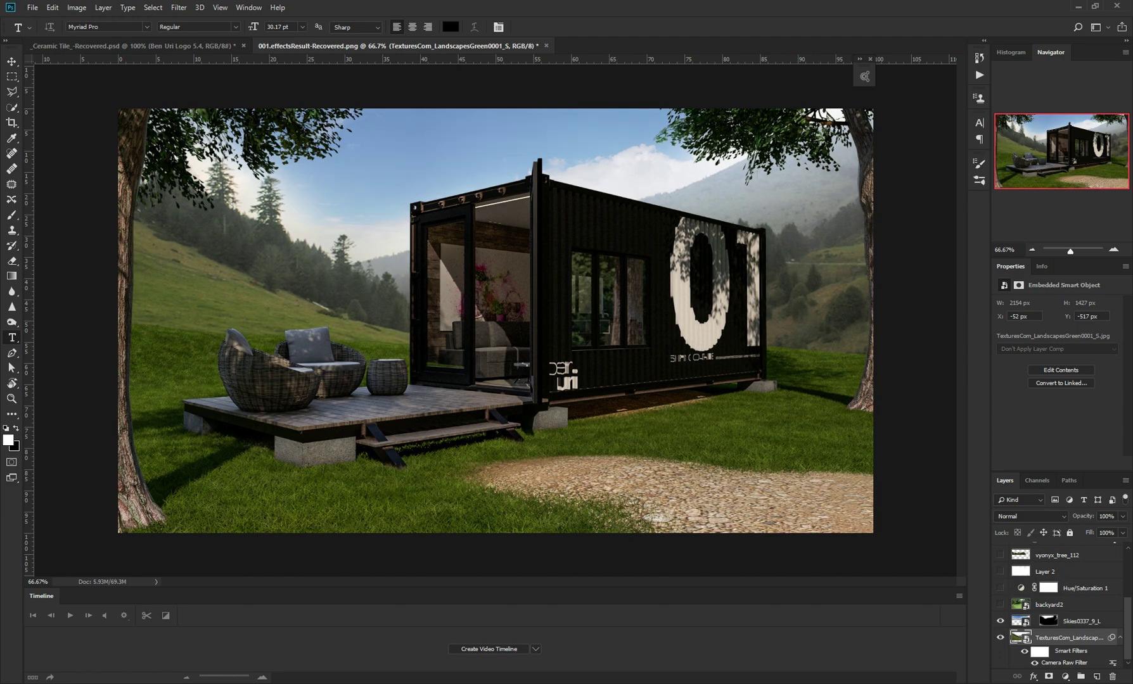
pyautogui.click(1000, 571)
pyautogui.click(1052, 571)
pyautogui.moveTo(1083, 516); pyautogui.dragTo(1071, 515)
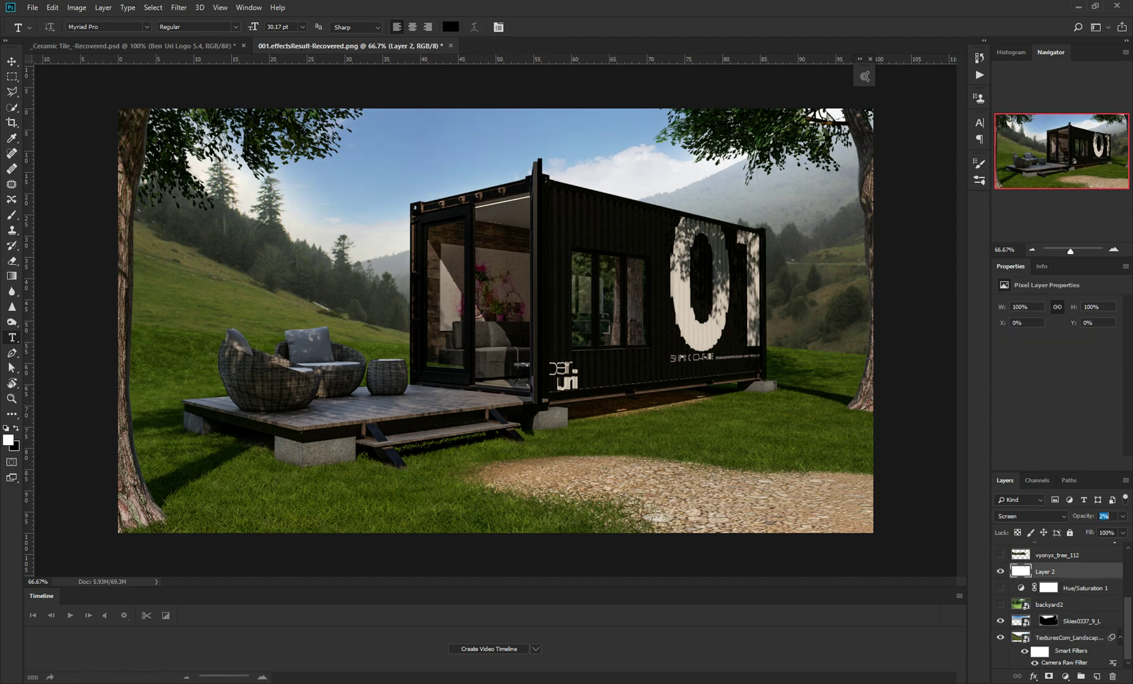
pyautogui.write('5')
pyautogui.press('Return')
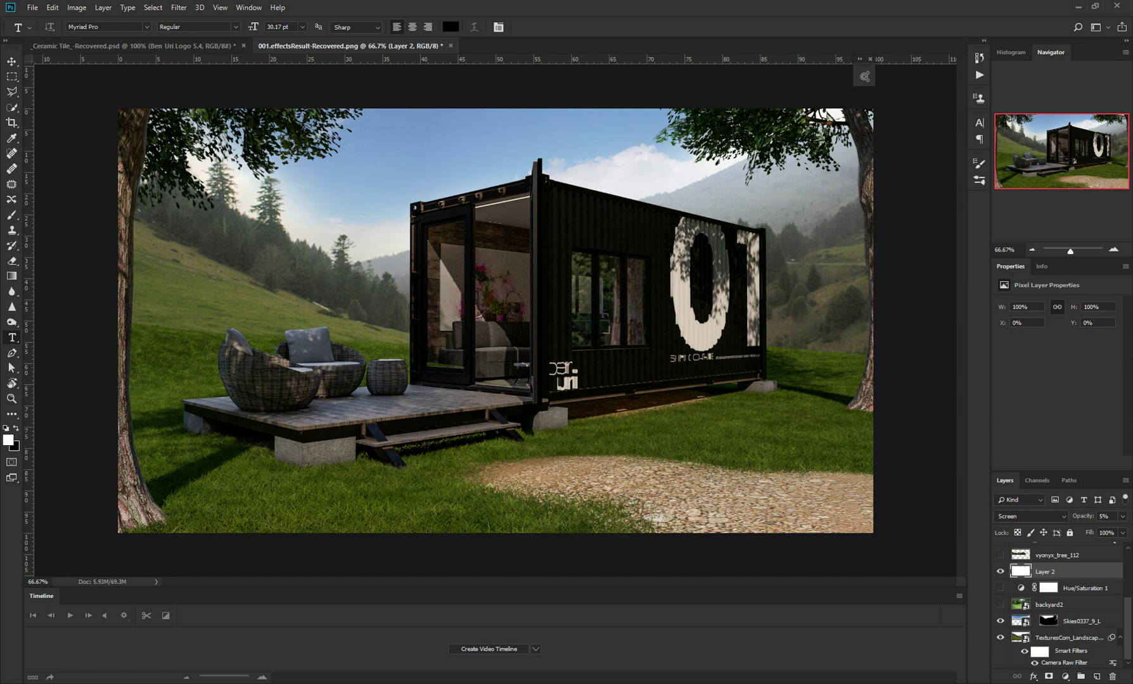
# Group the Skies0337_9_L sky layer and the TexturesCom landscape layer together.
pyautogui.click(1051, 605)
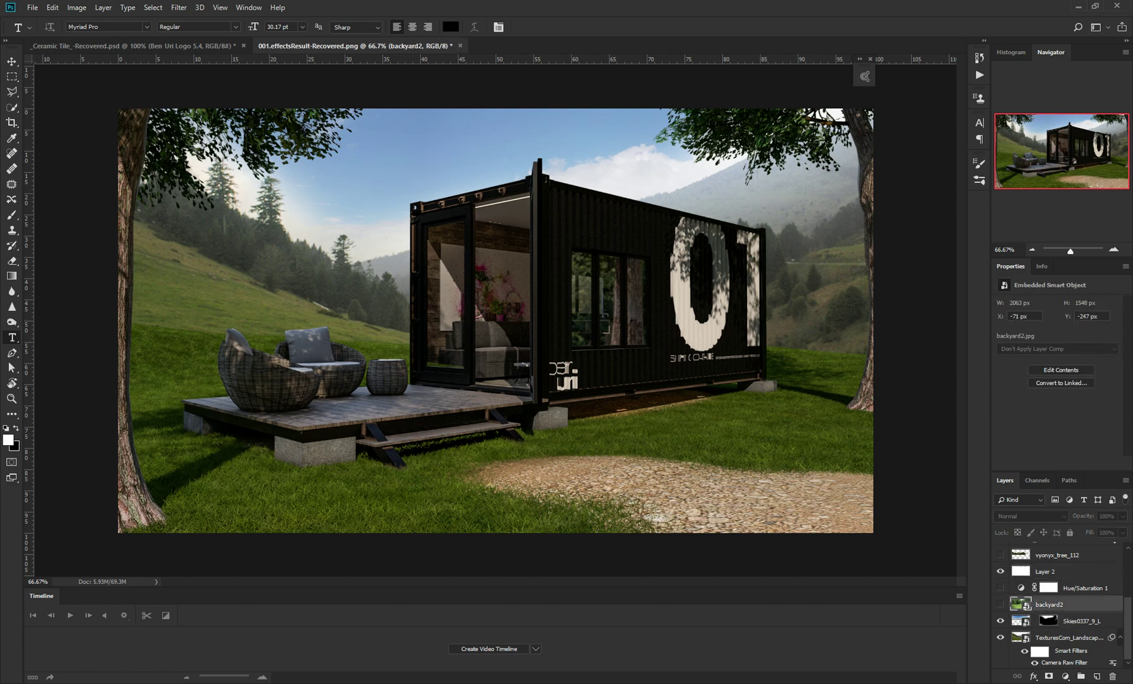
pyautogui.click(1068, 637)
pyautogui.keyDown('shift'); pyautogui.click(1081, 621); pyautogui.keyUp('shift')
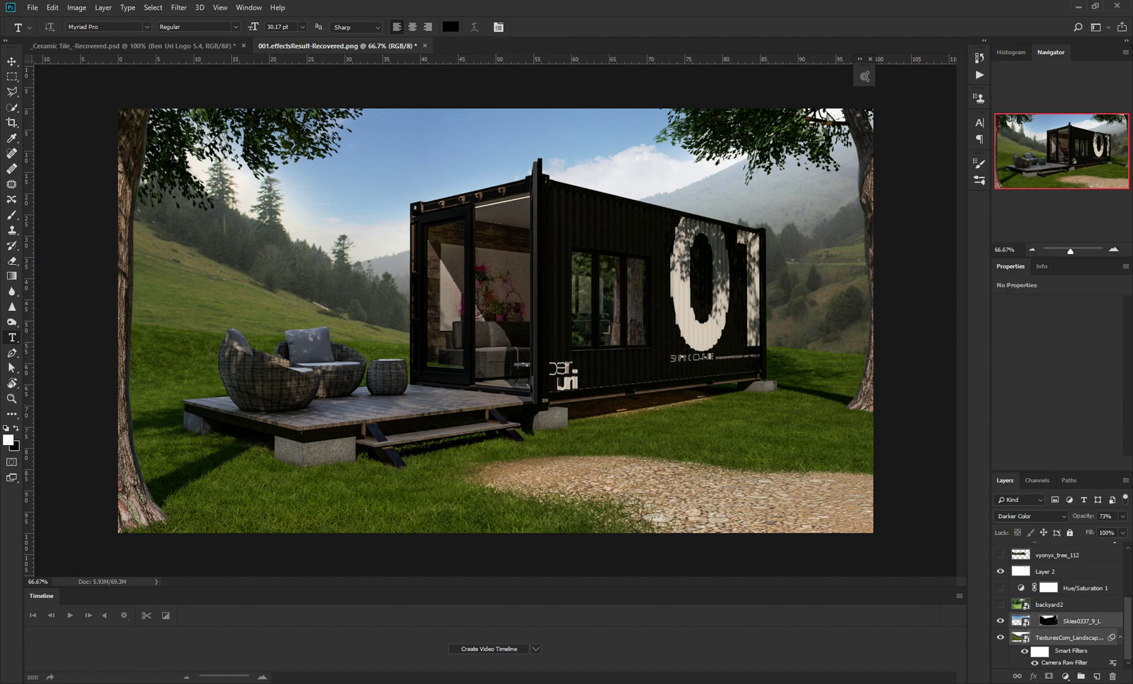
pyautogui.click(1080, 677)
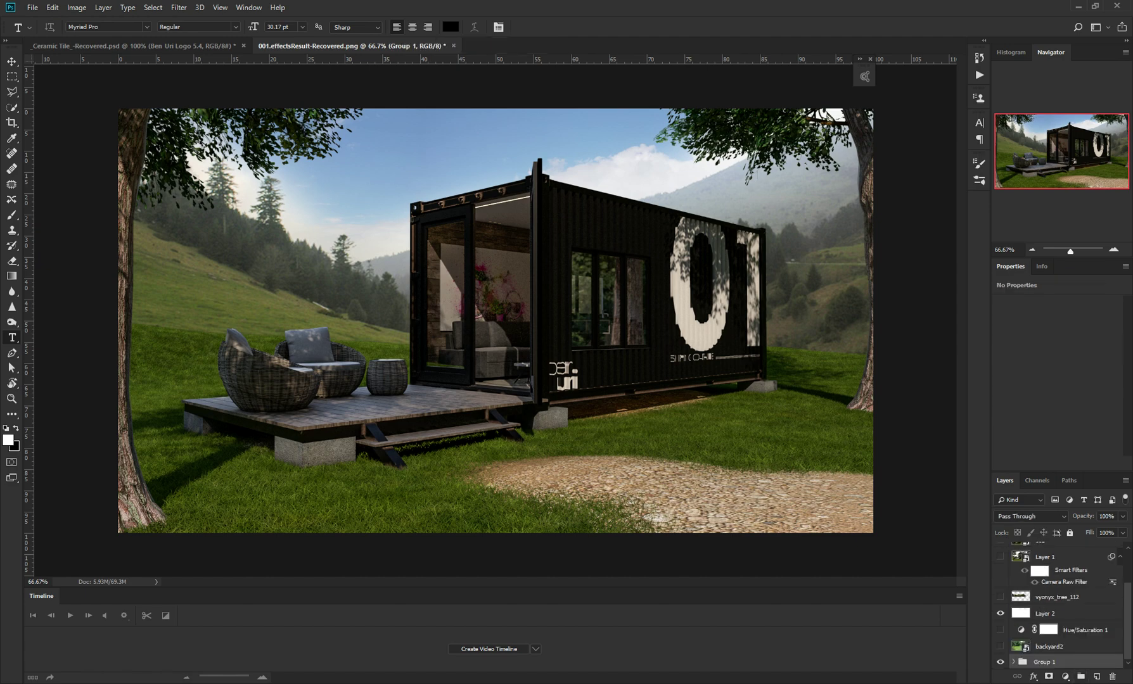
# Try flipping the sky and landscape group horizontally and repositioning it behind the container.
pyautogui.hotkey('ctrl', 't')
pyautogui.click(577, 264)
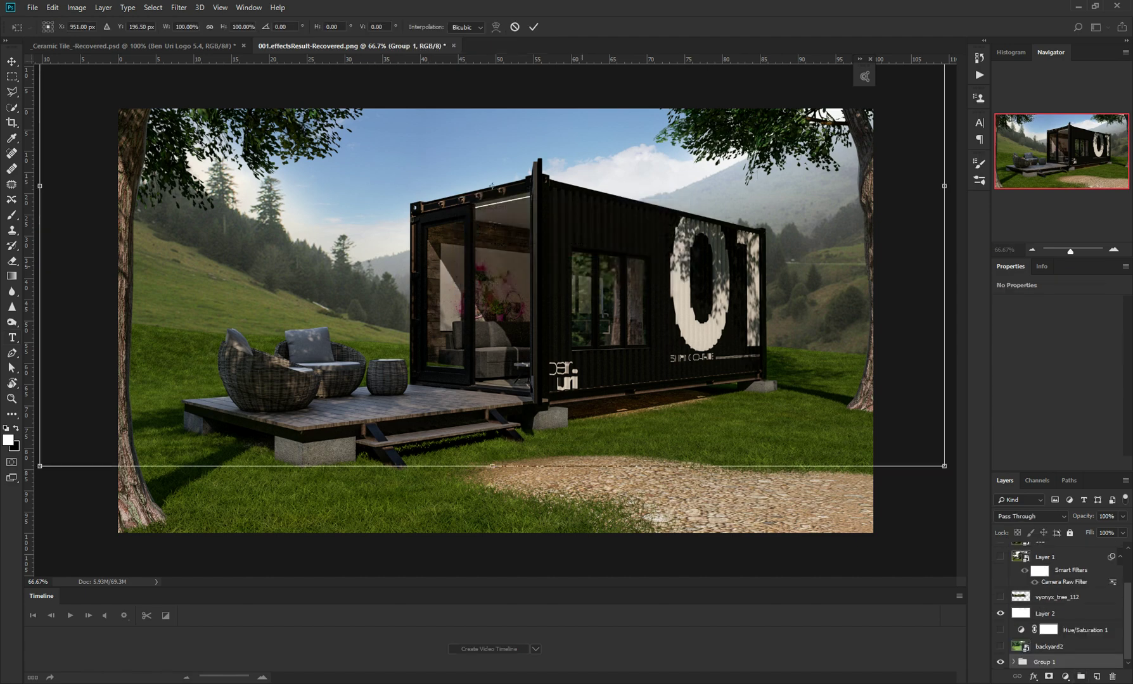
pyautogui.rightClick(581, 267)
pyautogui.press('Escape')
pyautogui.rightClick(608, 362)
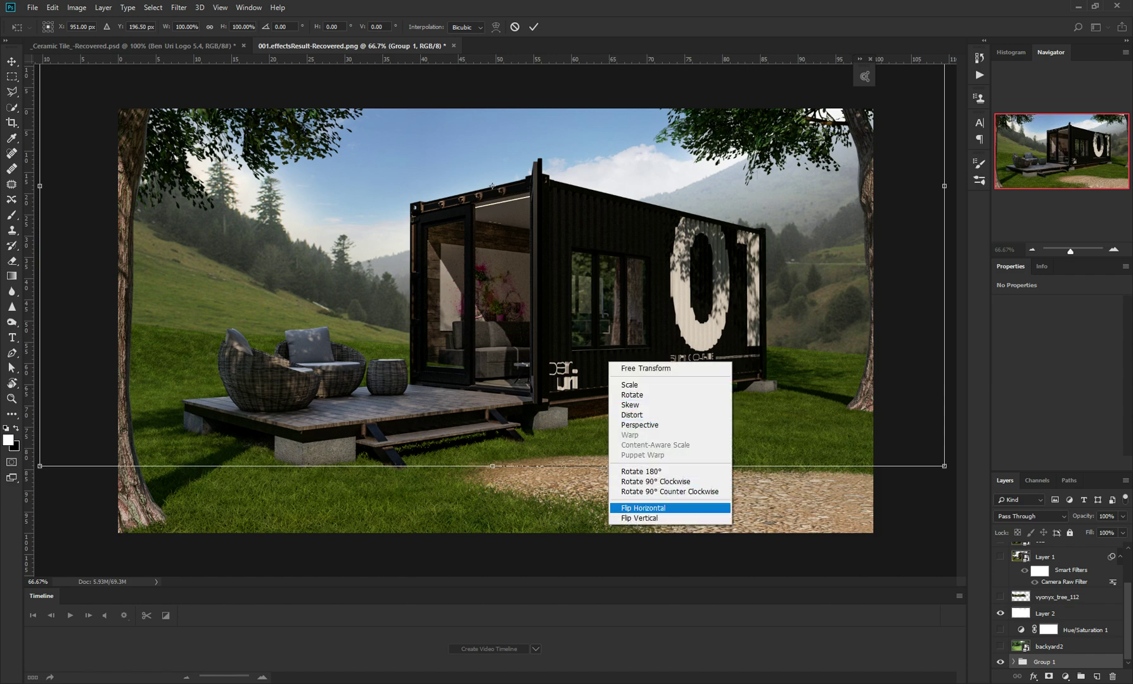
pyautogui.click(643, 508)
pyautogui.moveTo(800, 330)
pyautogui.mouseDown()
pyautogui.moveTo(736, 323)
pyautogui.moveTo(797, 316)
pyautogui.mouseUp()
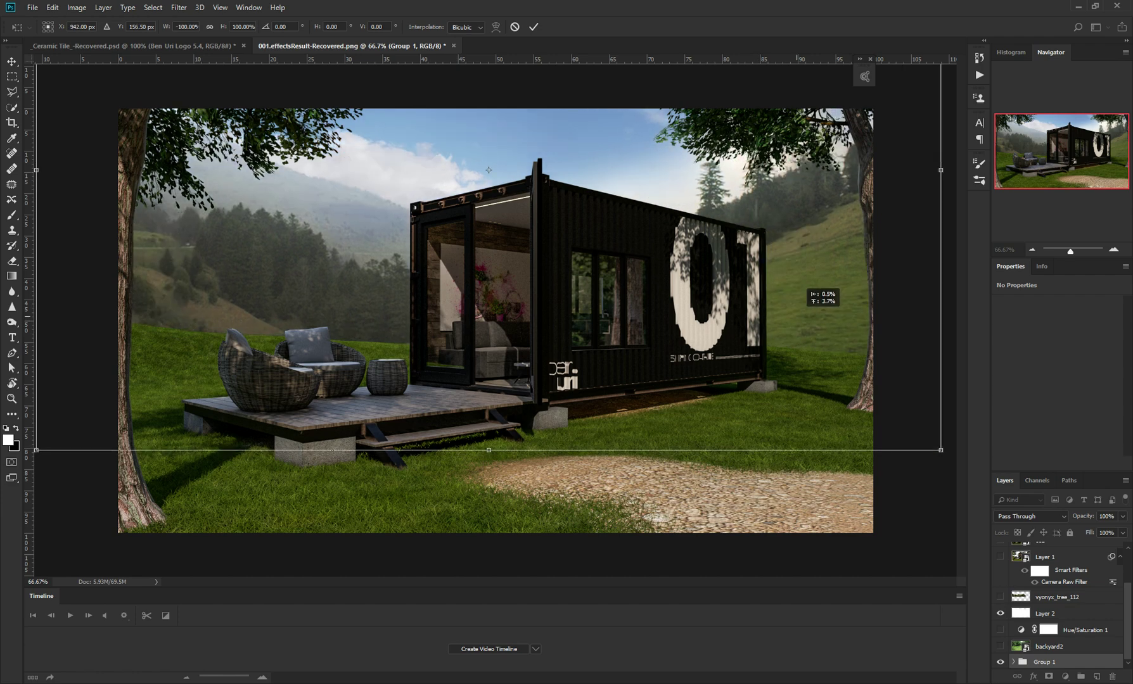
pyautogui.moveTo(488, 170); pyautogui.dragTo(491, 186)
pyautogui.press('t')
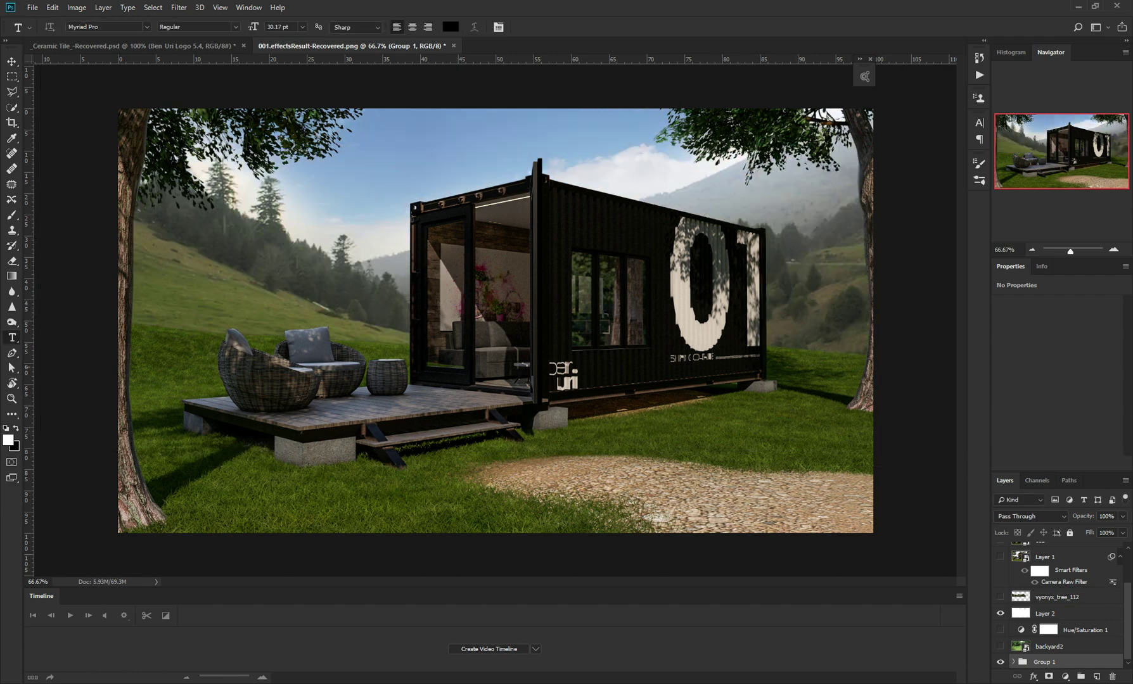
# Move the sky and landscape group slightly upward behind the render.
pyautogui.press('v')
pyautogui.moveTo(802, 276)
pyautogui.mouseDown()
pyautogui.moveTo(805, 256)
pyautogui.moveTo(805, 266)
pyautogui.mouseUp()
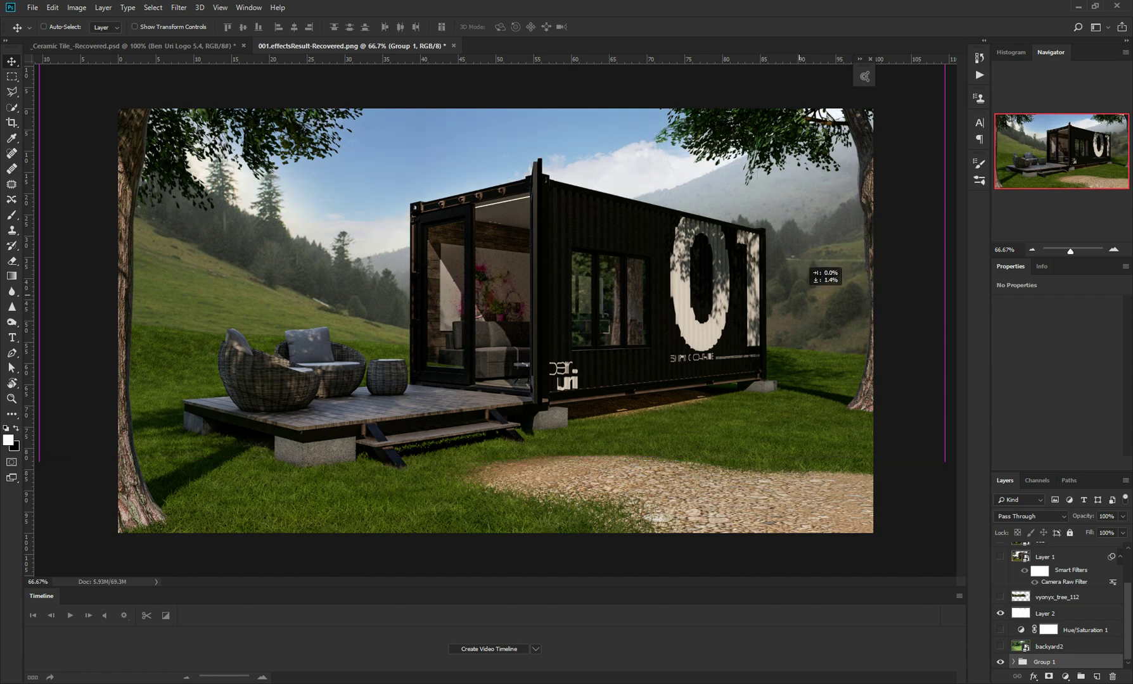
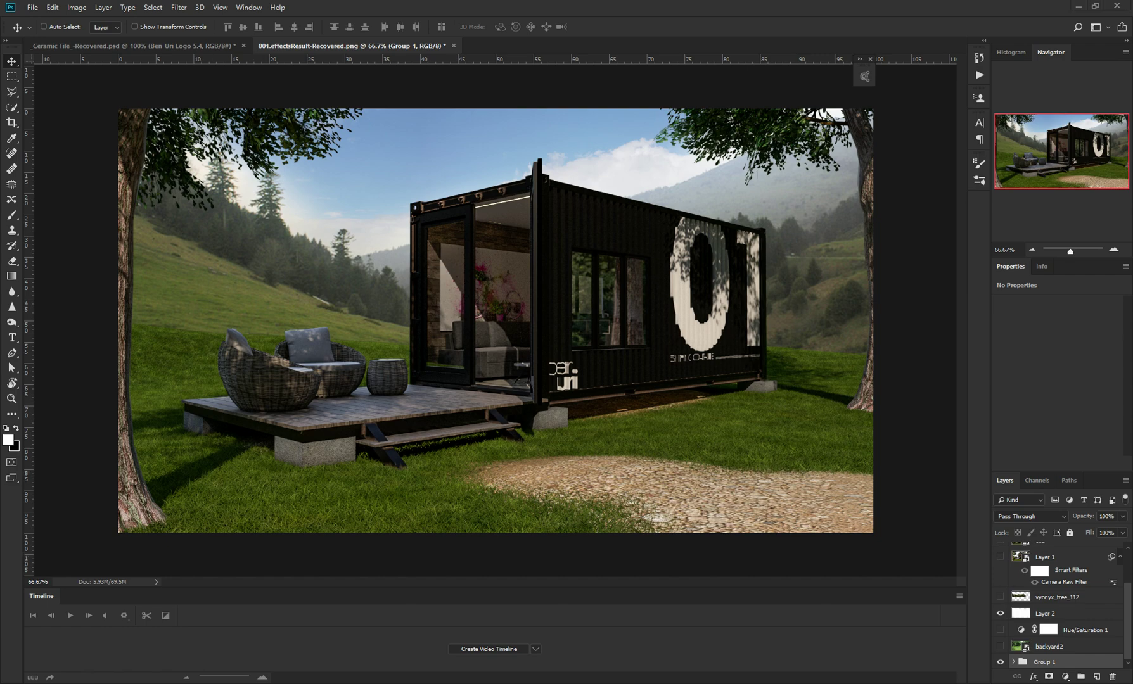
# Place the 003.MaterialID image in the document and move its layer to the top of the stack, above layer 003.
pyautogui.moveTo(0, 376); pyautogui.dragTo(365, 376)
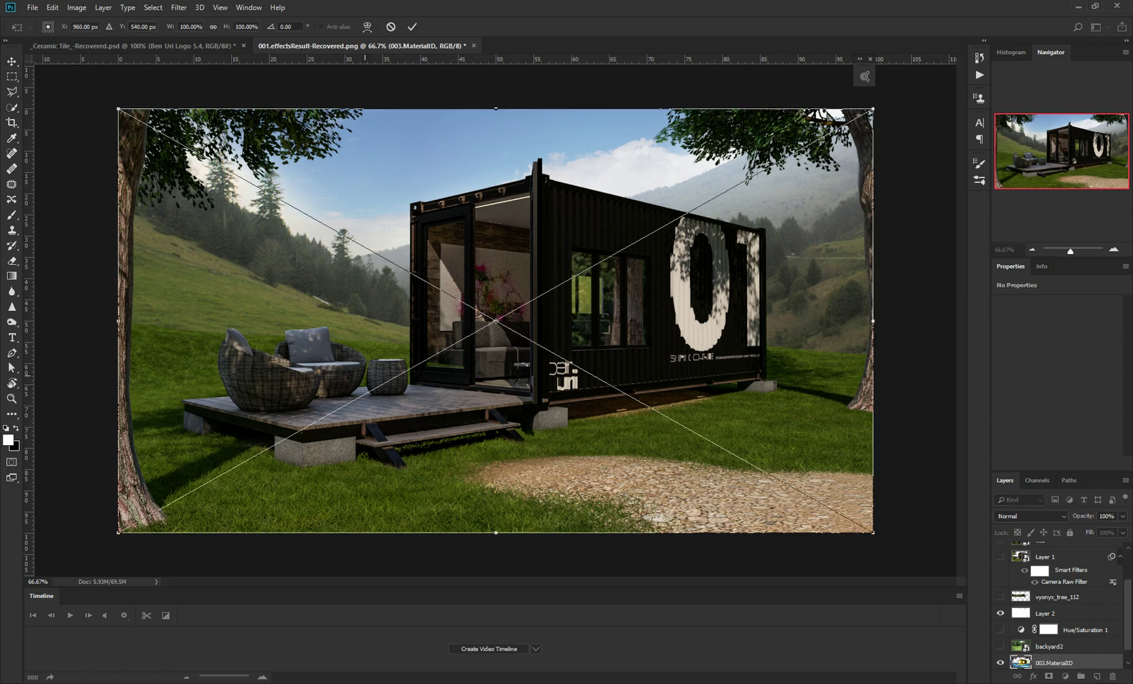
pyautogui.press('Return')
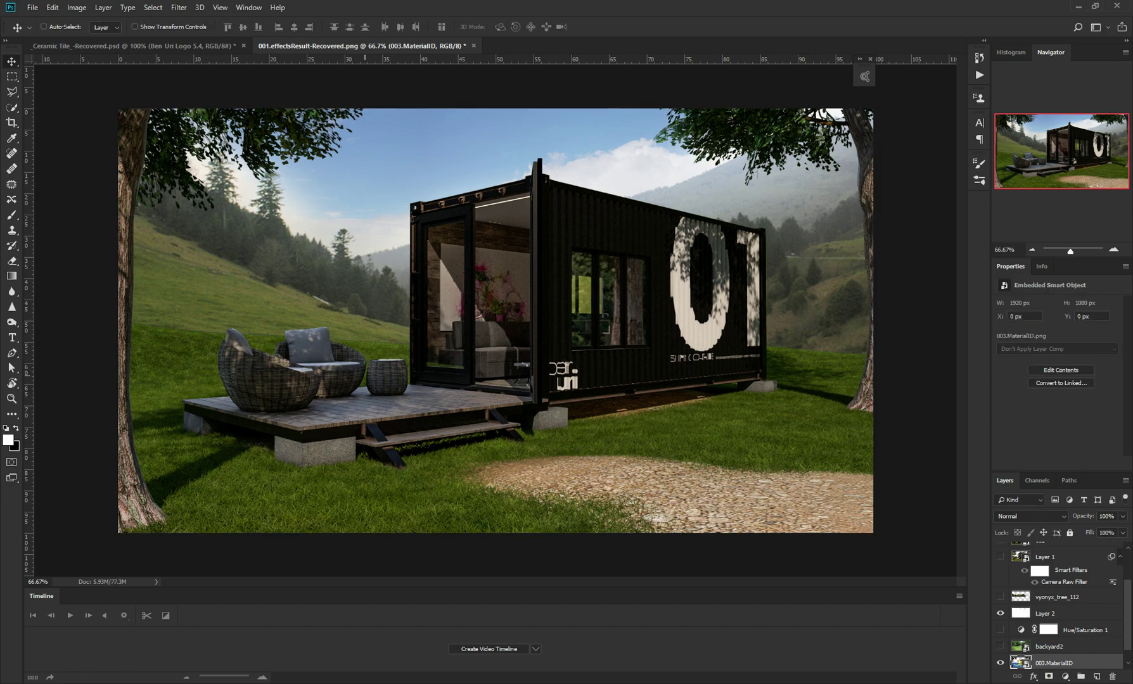
pyautogui.moveTo(1054, 663); pyautogui.dragTo(1053, 550)
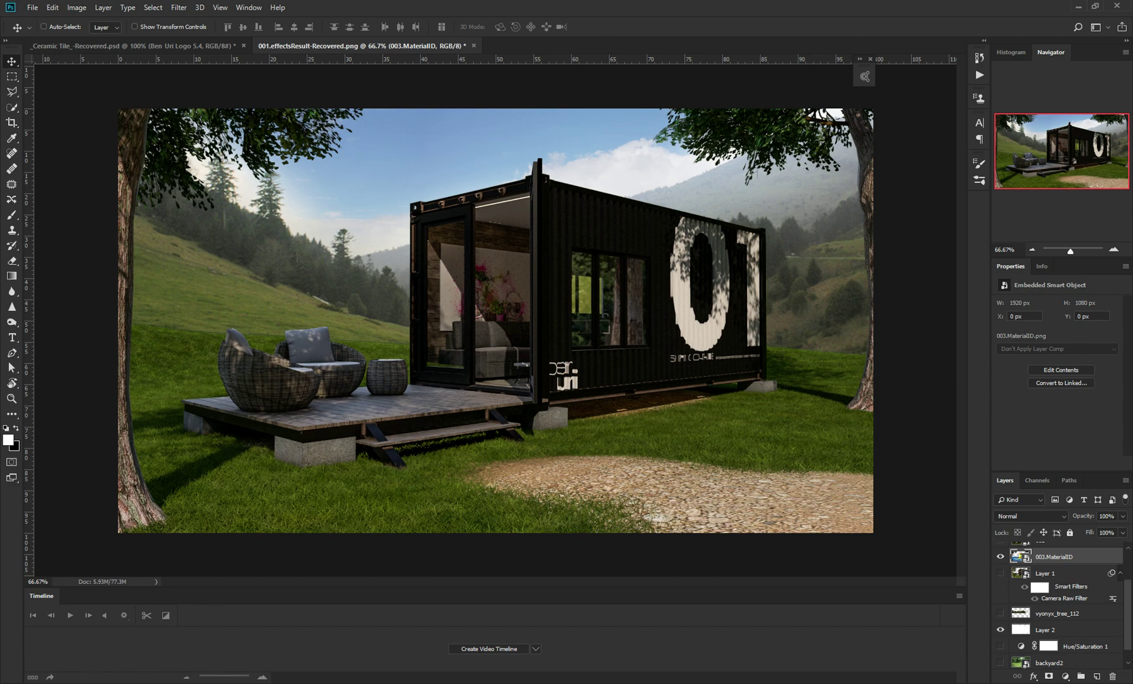
pyautogui.scroll(3, 1057, 605)
pyautogui.hotkey('ctrl', ']')
pyautogui.hotkey('ctrl', ']')
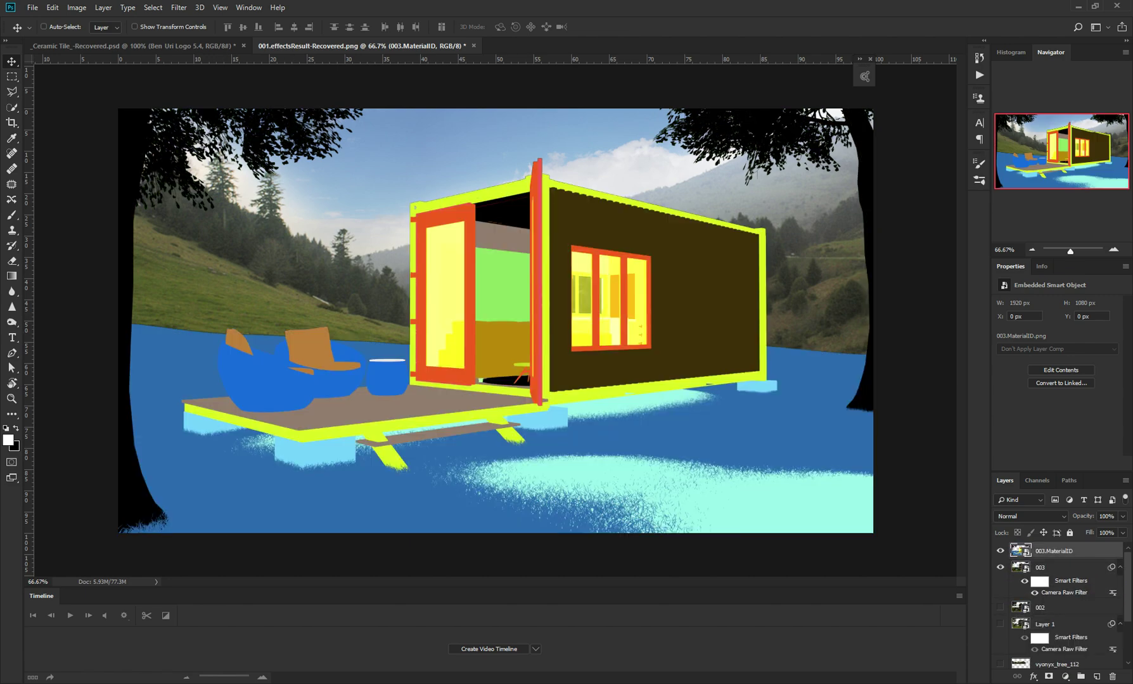
# Select the grass area of the 003.MaterialID layer with the Magic Wand, grow the selection, and hide that layer.
pyautogui.rightClick(11, 107)
pyautogui.click(63, 121)
pyautogui.click(156, 372)
pyautogui.rightClick(156, 373)
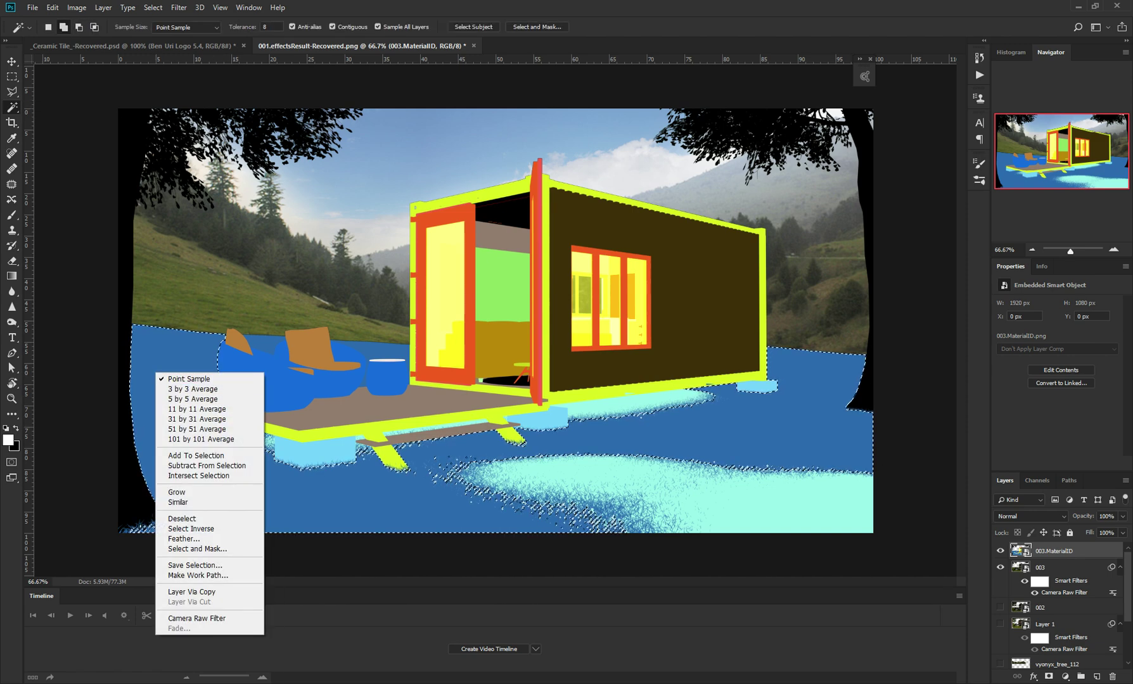
pyautogui.click(177, 492)
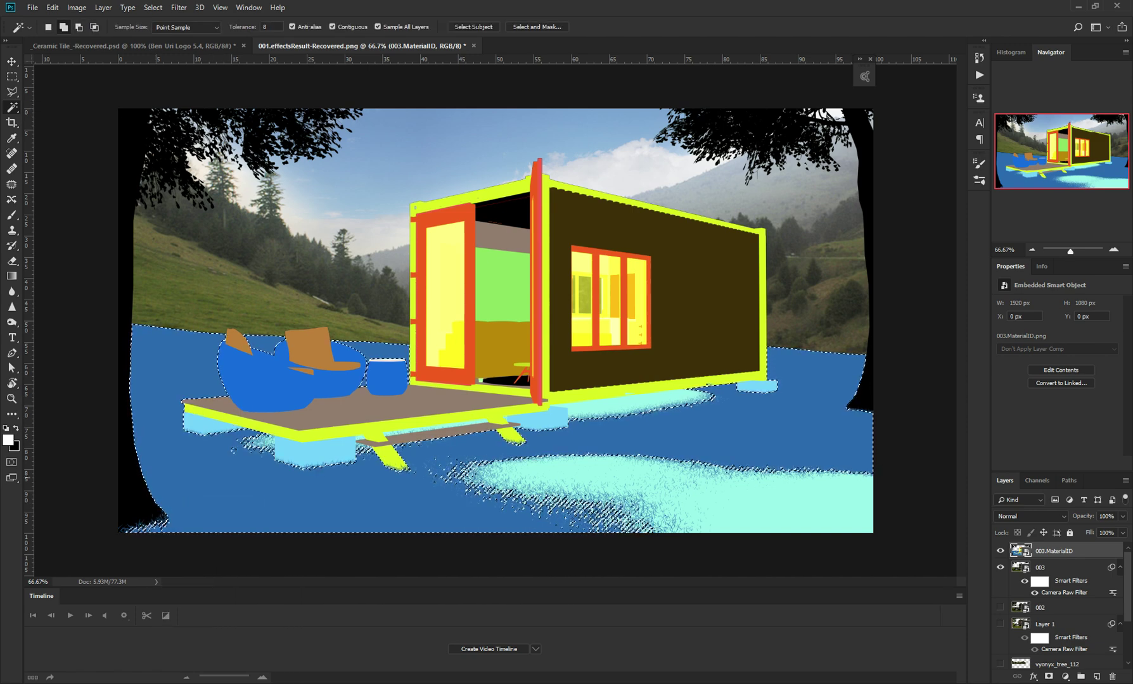
pyautogui.click(1000, 550)
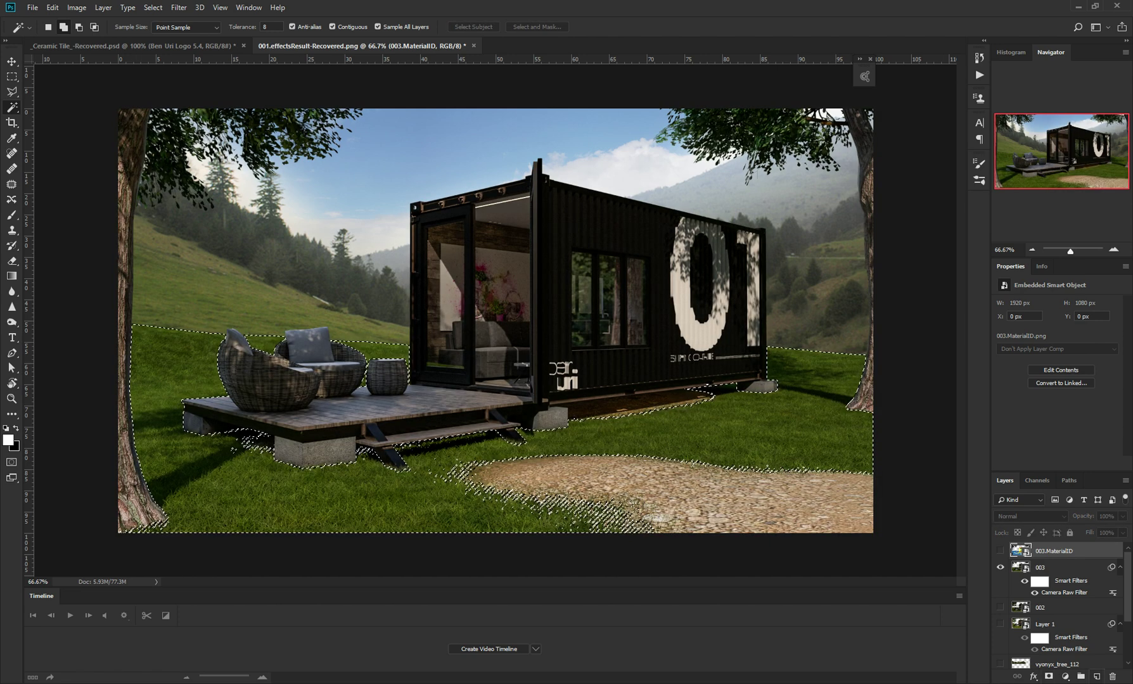
# Create a new layer above 003.MaterialID and mask it with the grass selection.
pyautogui.hotkey('ctrl', 'shift', 'alt', 'n')
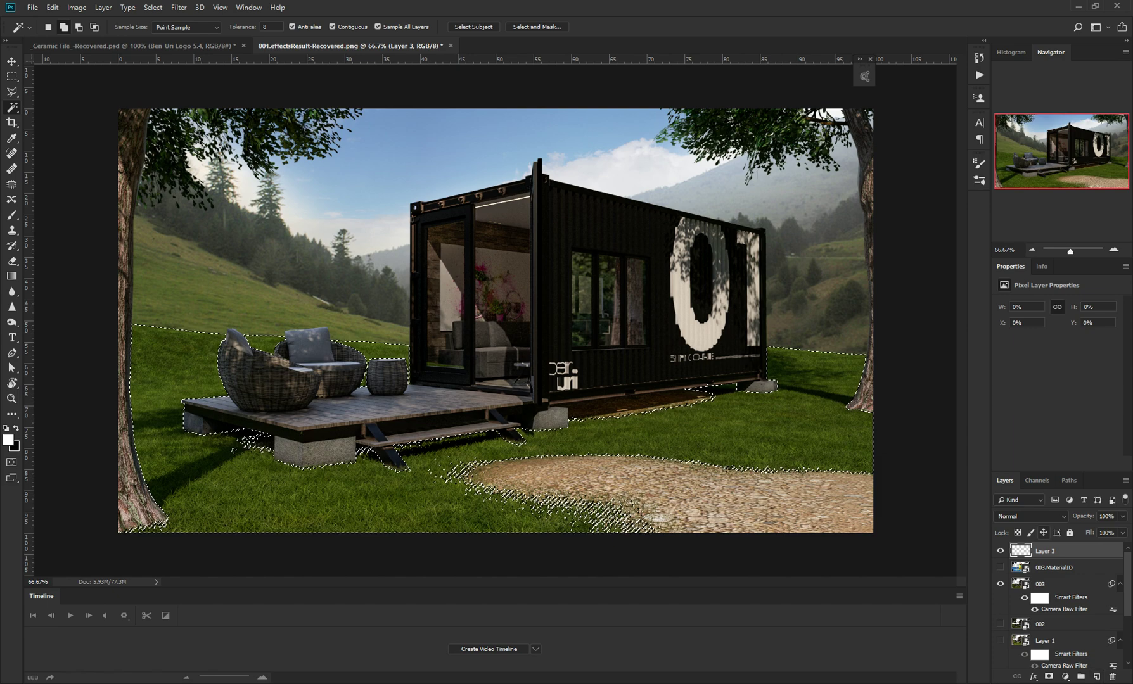
pyautogui.click(1049, 676)
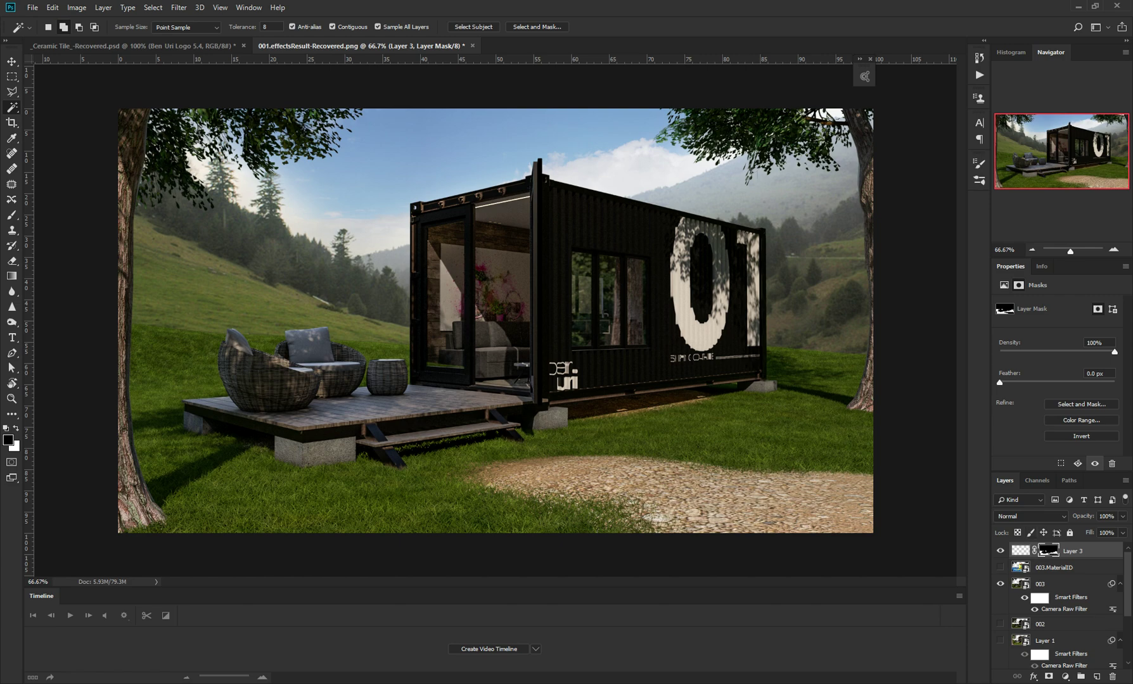
pyautogui.click(1066, 677)
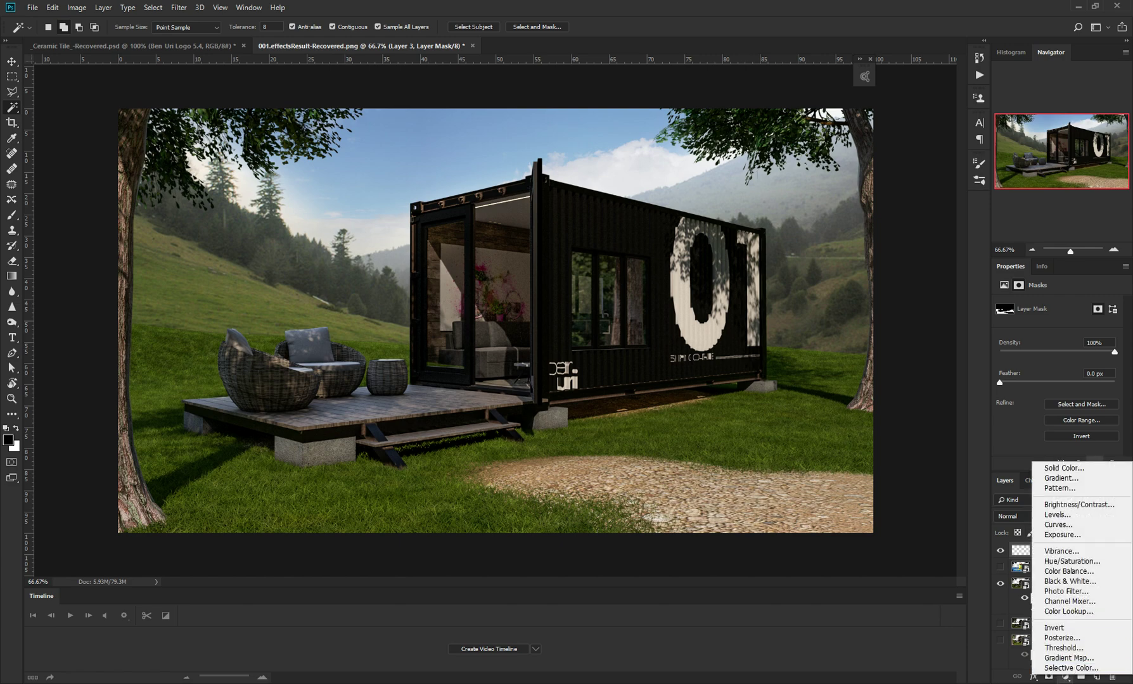
pyautogui.press('Escape')
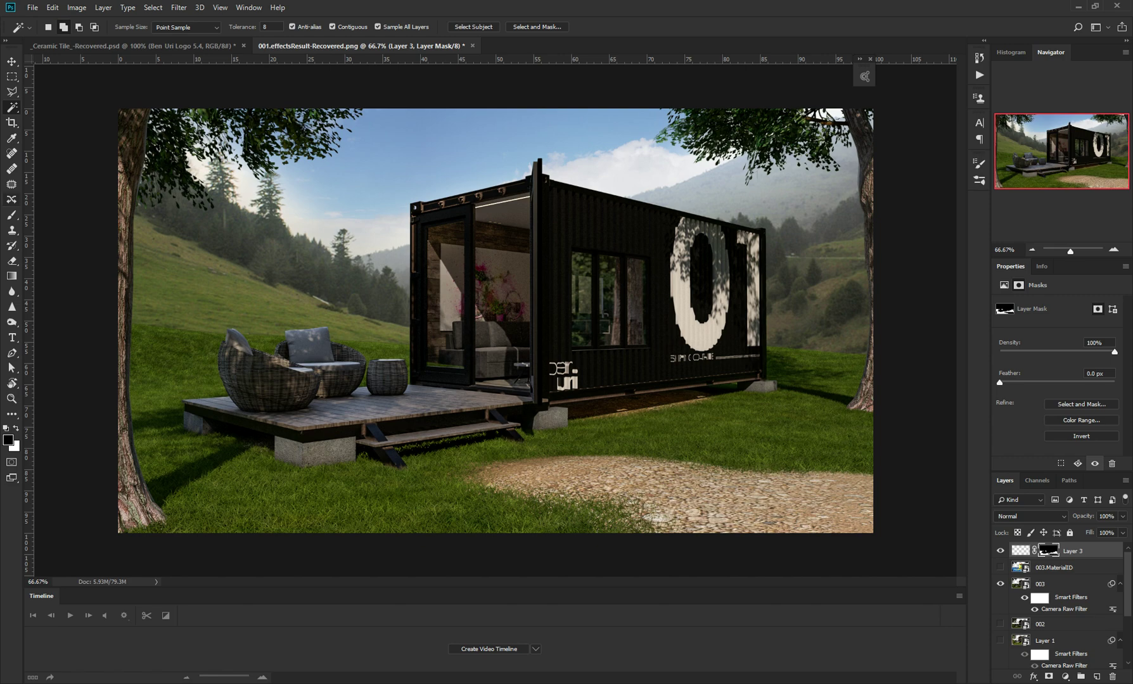
# Ready the Brush with a white foreground colour, undo the new layer's mask, and add it again from the grass selection.
pyautogui.click(11, 215)
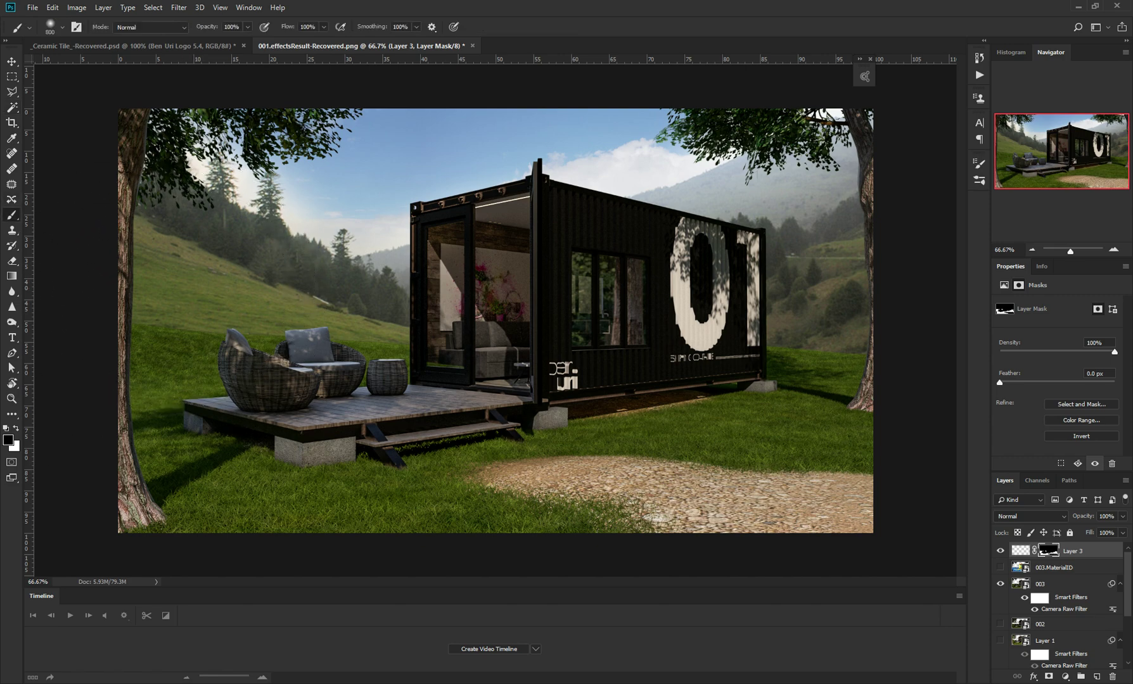
pyautogui.press('x')
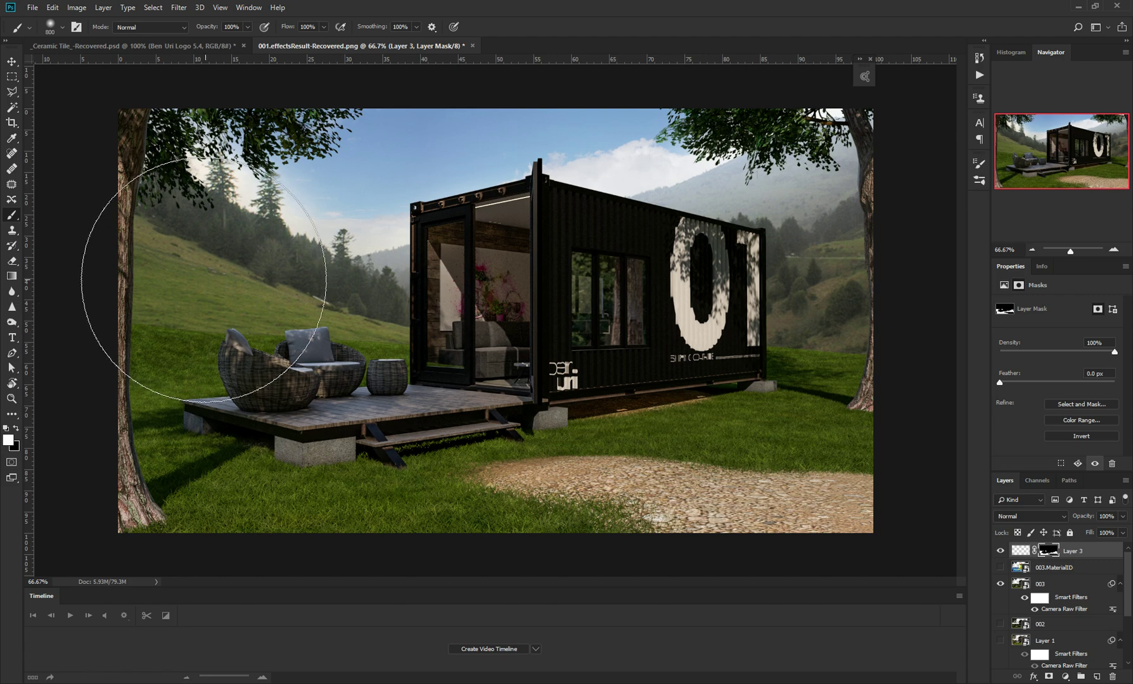
pyautogui.click(1034, 550)
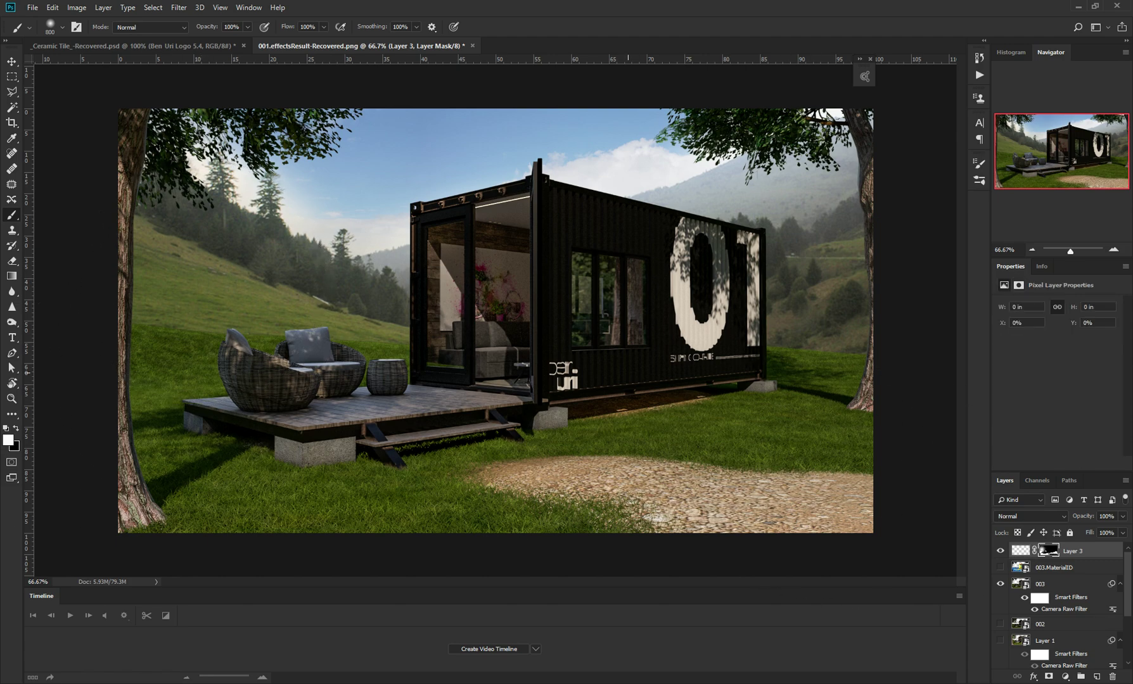
pyautogui.hotkey('ctrl', 'alt', 'z')
pyautogui.hotkey('ctrl', 'alt', 'z')
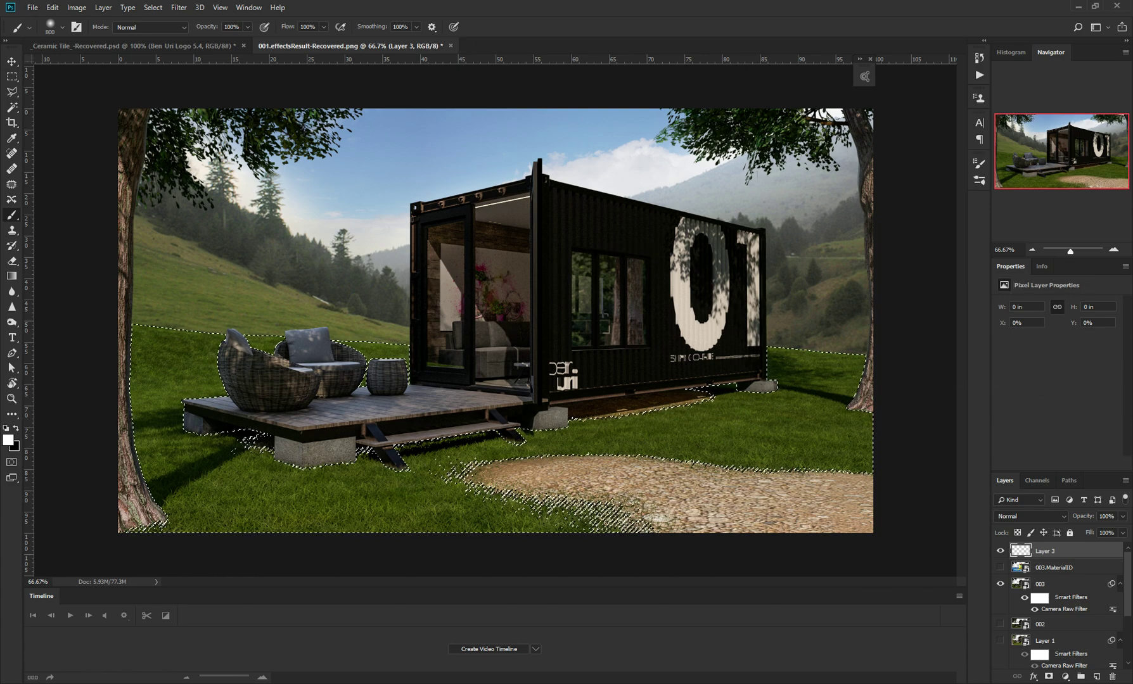
pyautogui.click(1065, 676)
pyautogui.click(1049, 676)
pyautogui.click(1049, 677)
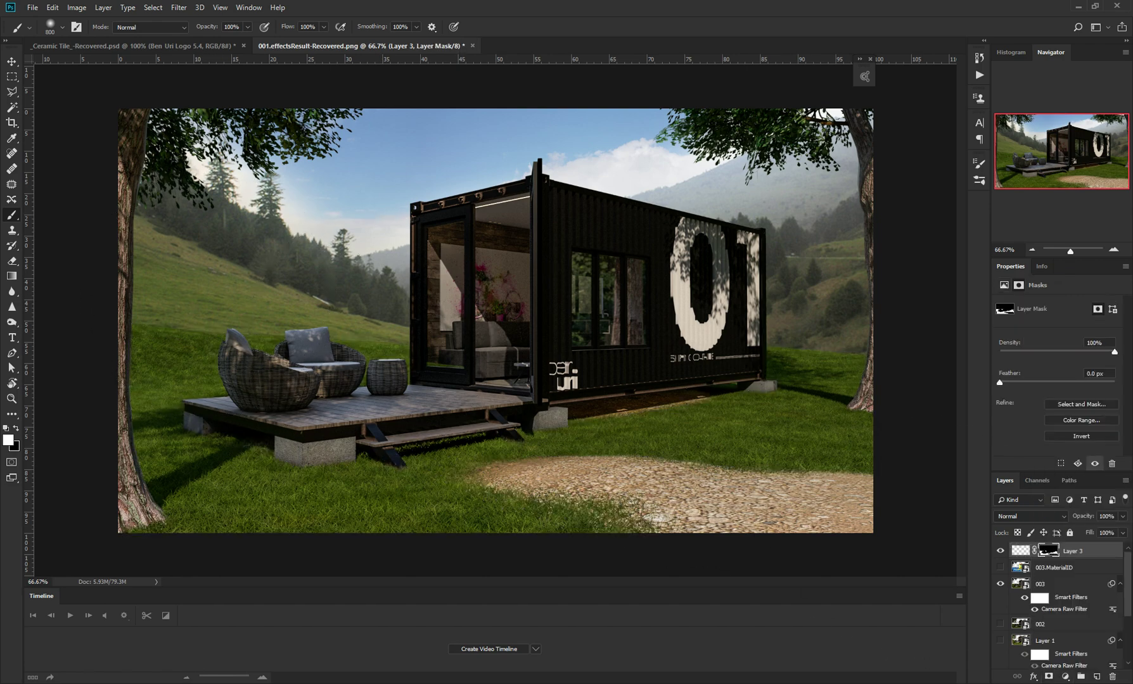
# Paint a soft white haze along the far edge of the grass on both sides of the container in the masked layer.
pyautogui.click(1020, 550)
pyautogui.click(104, 289)
pyautogui.click(166, 295)
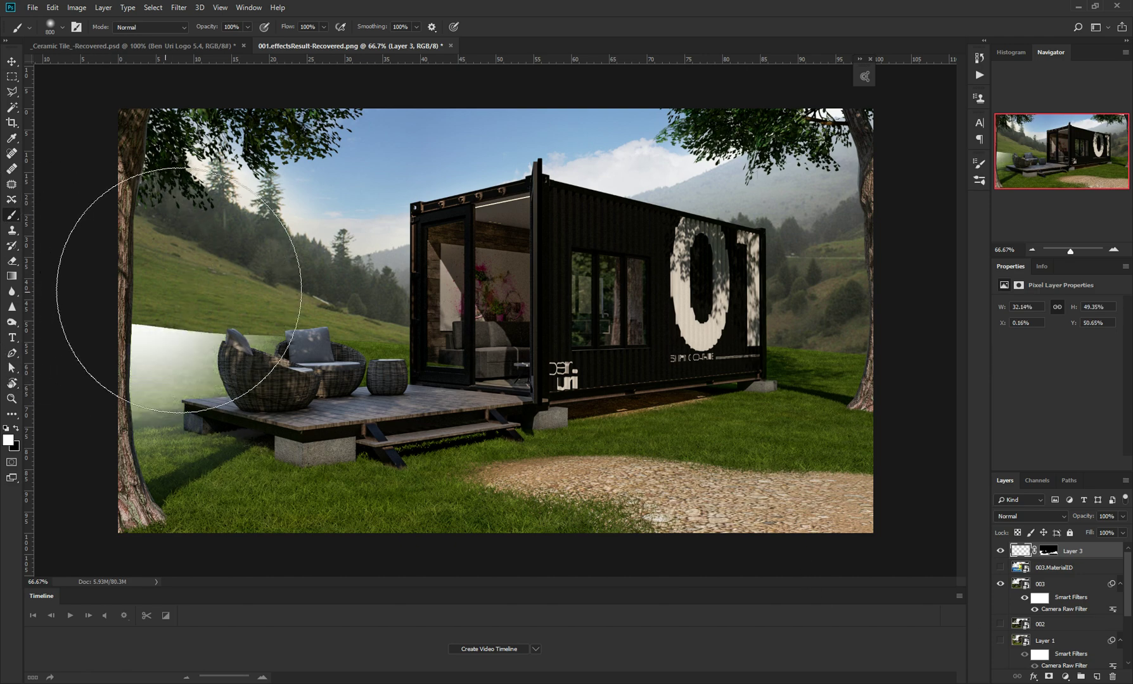
pyautogui.moveTo(281, 281); pyautogui.dragTo(830, 306)
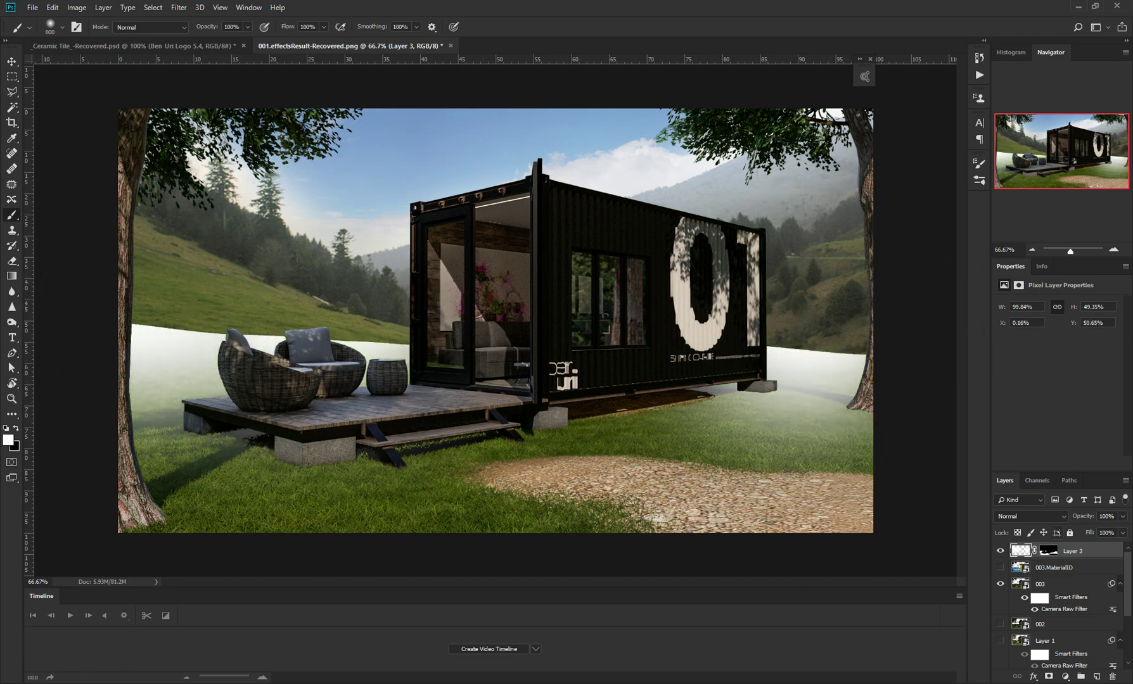
# Try the Screen blend mode at 12% opacity on the white haze layer.
pyautogui.click(1030, 517)
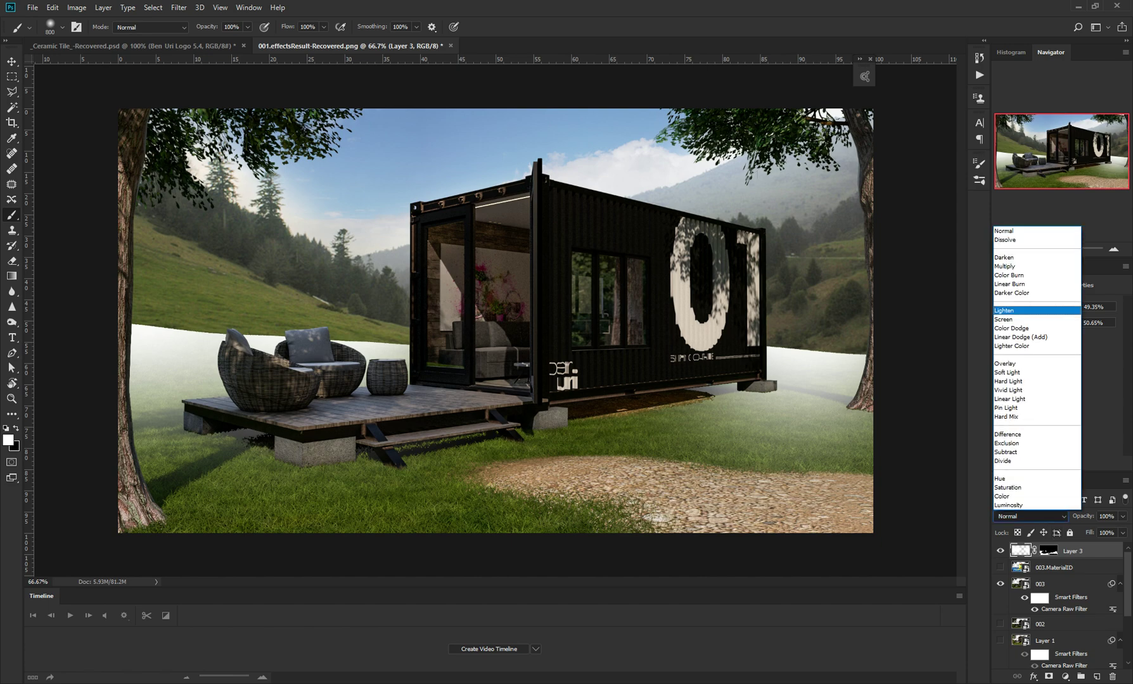
pyautogui.click(1014, 319)
pyautogui.moveTo(1082, 516); pyautogui.dragTo(1026, 516)
pyautogui.press('Down')
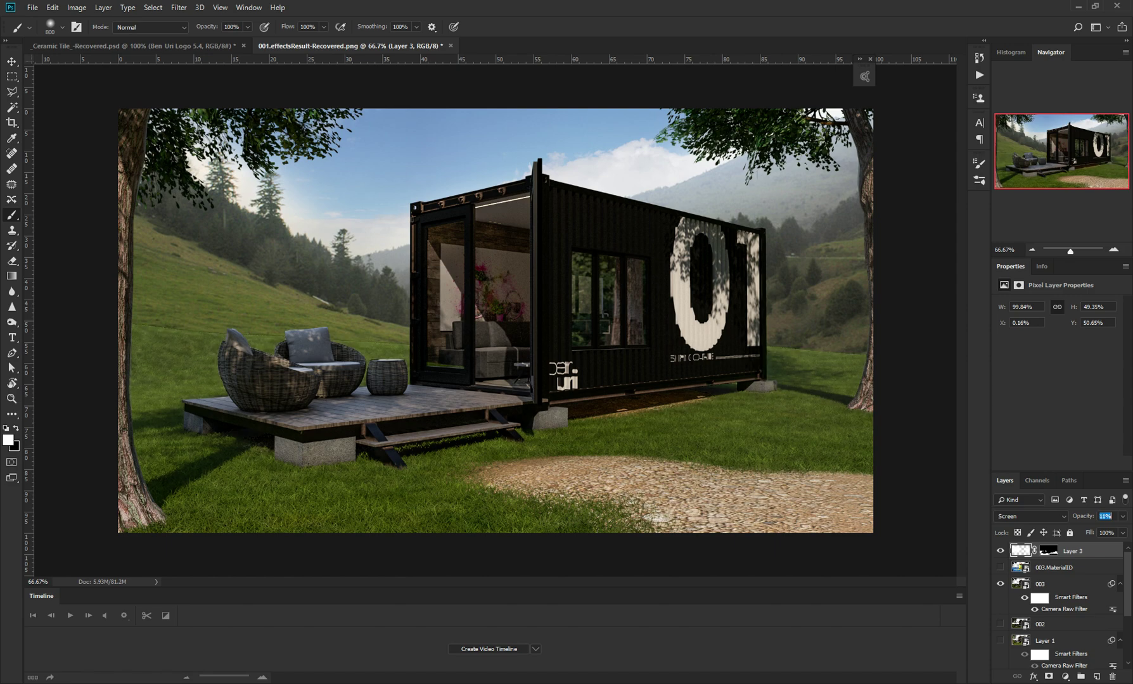
pyautogui.press('Down')
pyautogui.press('Down')
pyautogui.press('Down')
pyautogui.press('Down')
pyautogui.press('Down')
pyautogui.press('Down')
pyautogui.press('Up')
pyautogui.press('Up')
pyautogui.press('Up')
pyautogui.press('Up')
pyautogui.press('Up')
pyautogui.press('Up')
pyautogui.press('Up')
pyautogui.press('Up')
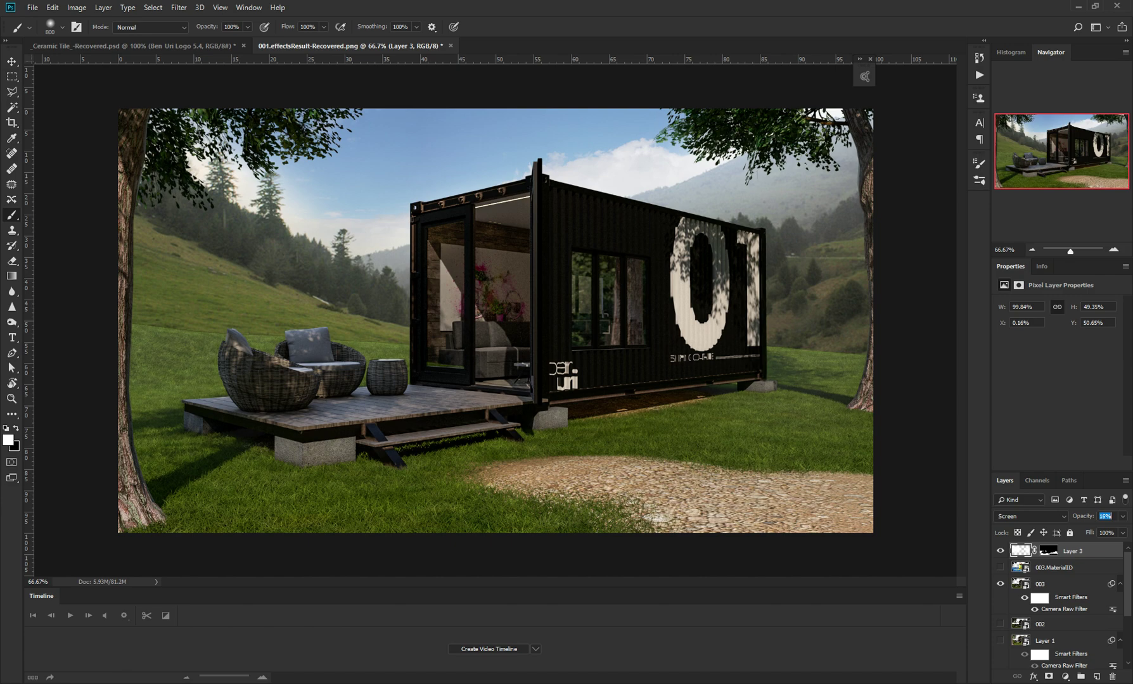
pyautogui.press('Return')
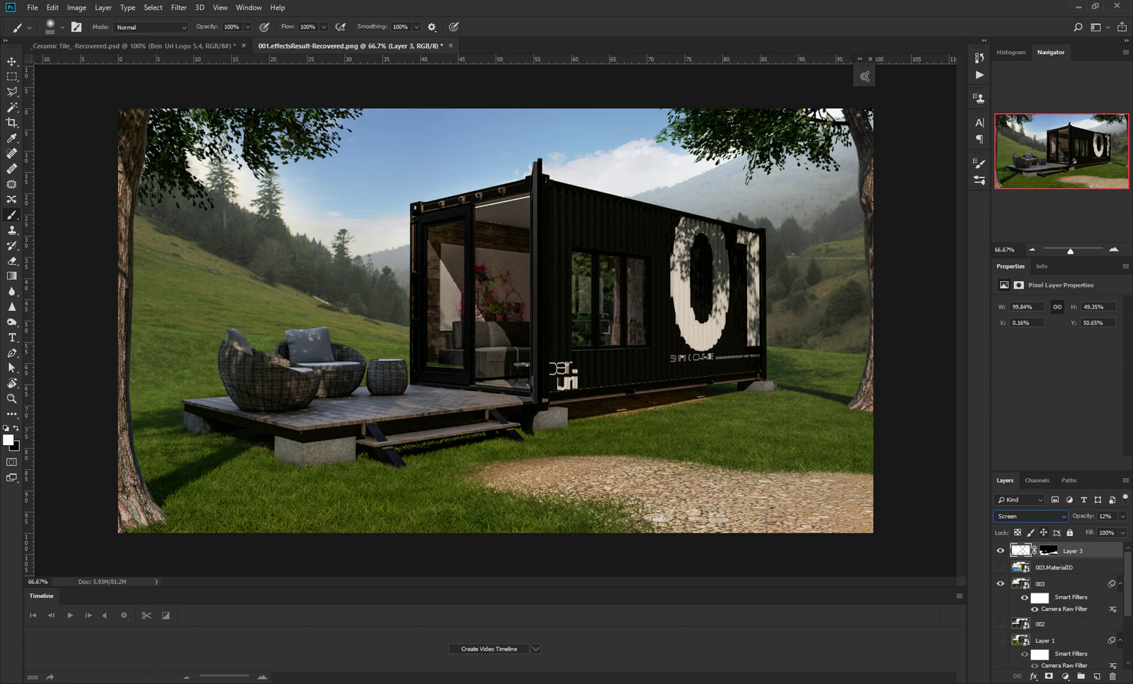
# Compare blend modes from Darken to Soft Light on the white haze layer and set it to Hard Light.
pyautogui.click(1030, 516)
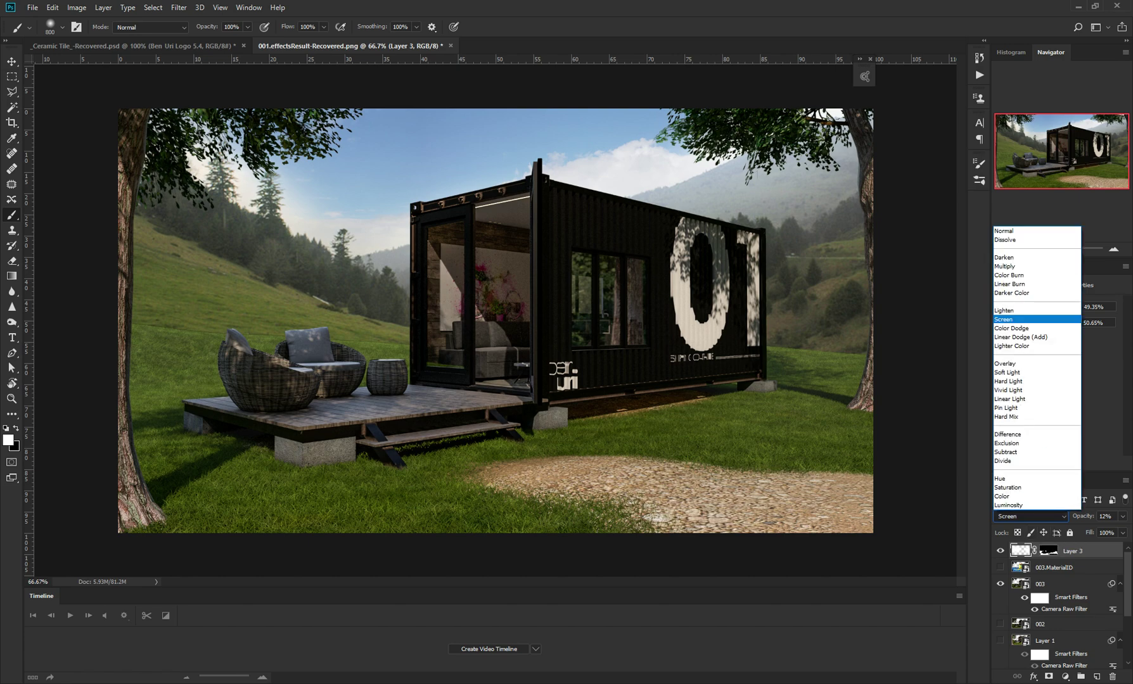
pyautogui.press('Up')
pyautogui.press('Up')
pyautogui.press('Up')
pyautogui.press('Return')
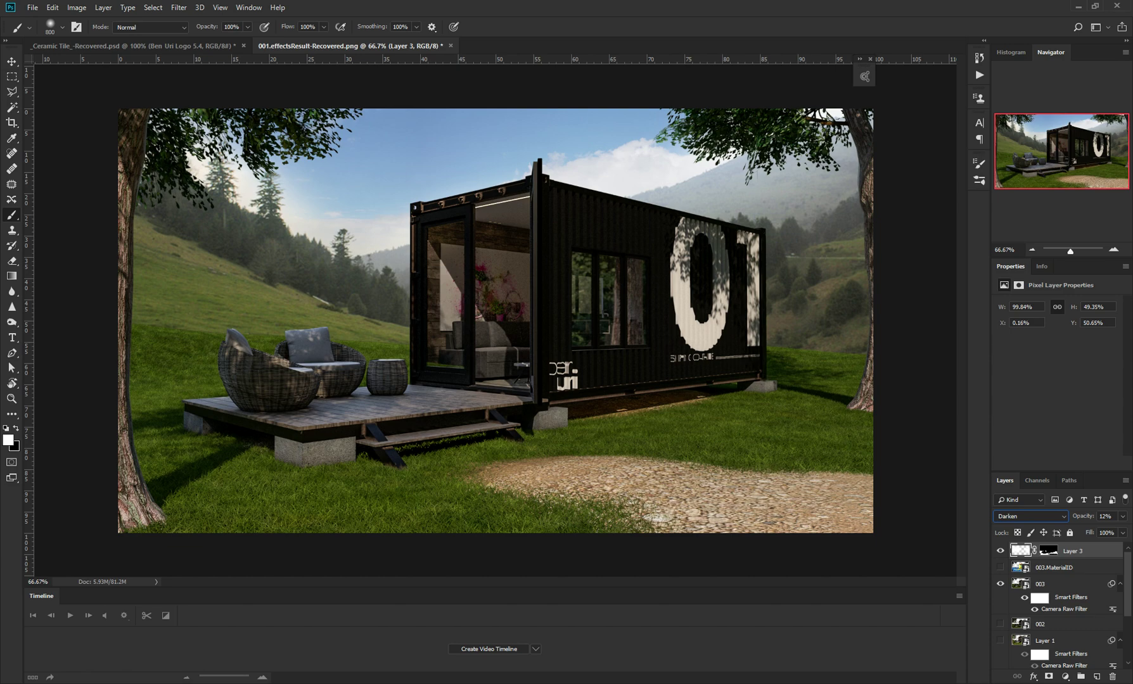
pyautogui.press('Down')
pyautogui.press('Down')
pyautogui.press('Down')
pyautogui.press('Down')
pyautogui.press('Down')
pyautogui.press('Down')
pyautogui.press('Down')
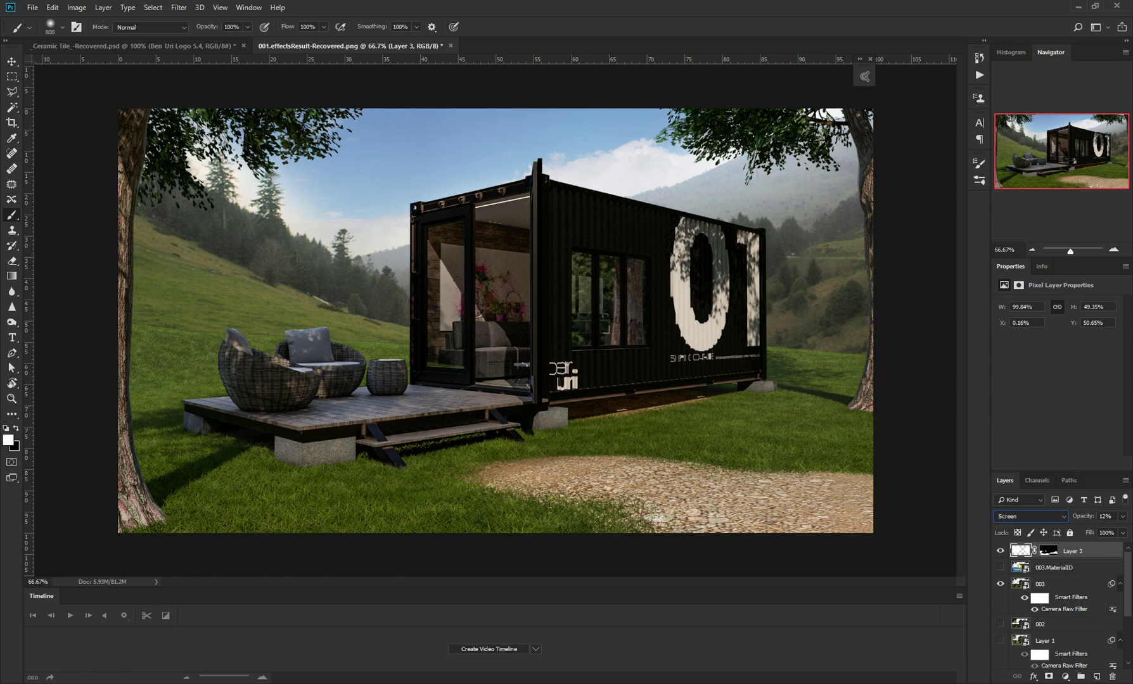
pyautogui.press('Down')
pyautogui.press('Down')
pyautogui.press('Down')
pyautogui.press('Down')
pyautogui.press('Down')
pyautogui.press('Down')
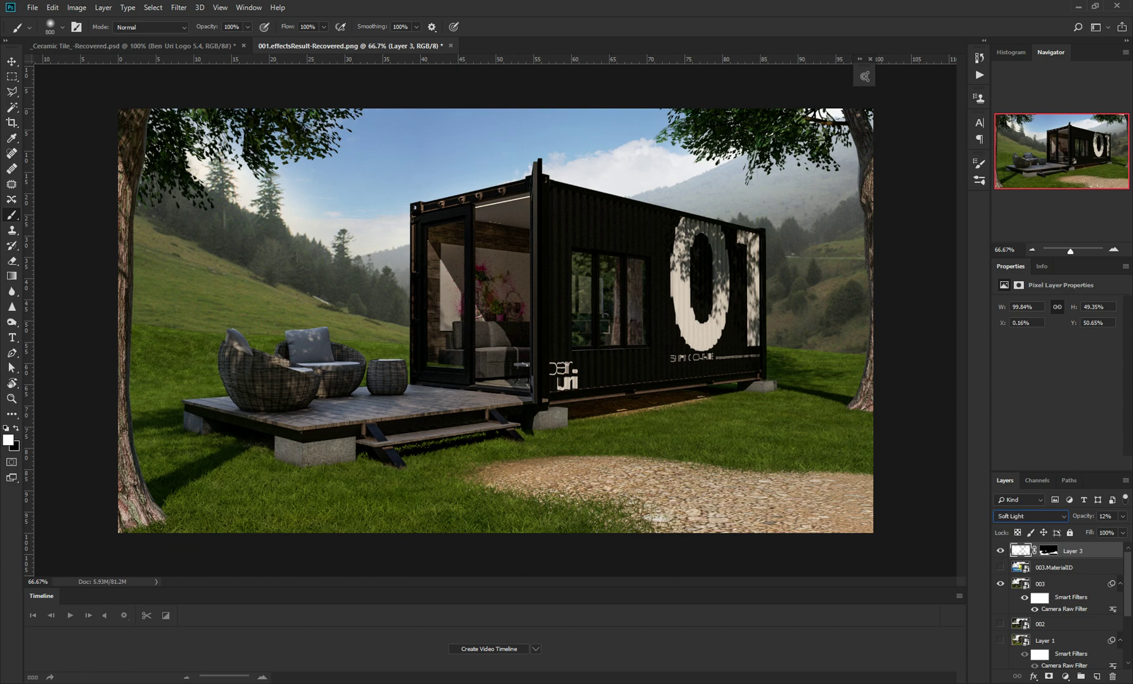
pyautogui.press('Up')
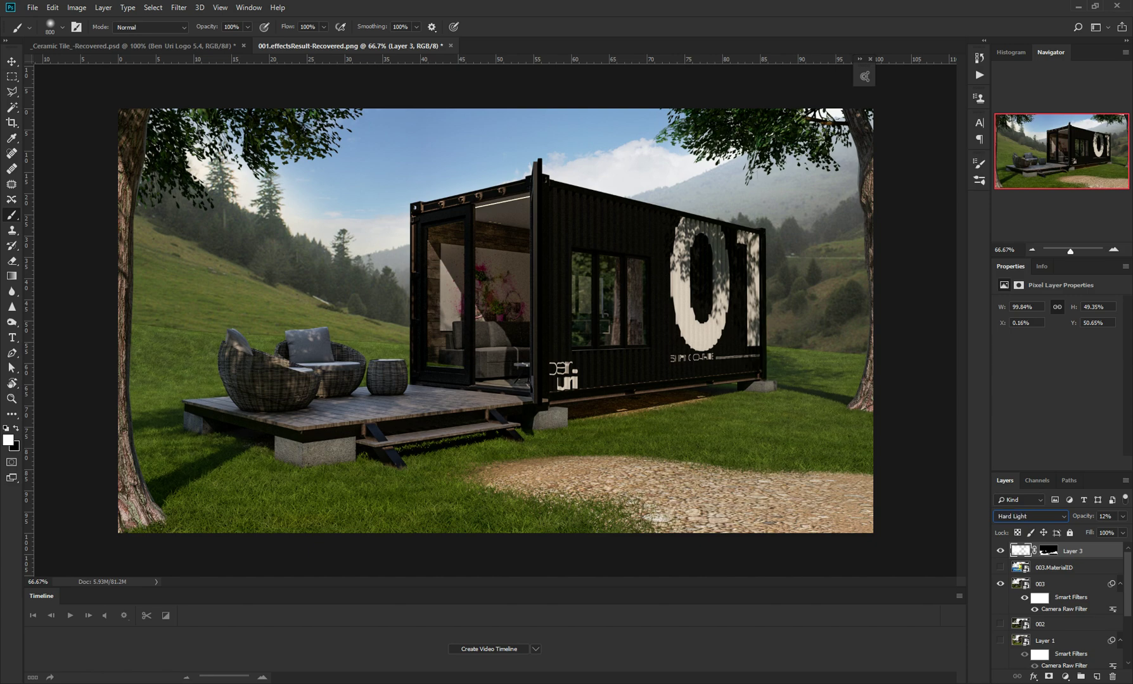
# Set the white haze layer's opacity to 10%.
pyautogui.click(1105, 516)
pyautogui.write('6')
pyautogui.press('Return')
pyautogui.press('Up')
pyautogui.press('Up')
pyautogui.hotkey('shift', 'Tab')
# Add a blank white layer mask to layer 003 and keep the grass selection from the haze layer's mask active.
pyautogui.keyDown('alt'); pyautogui.click(1048, 550); pyautogui.keyUp('alt')
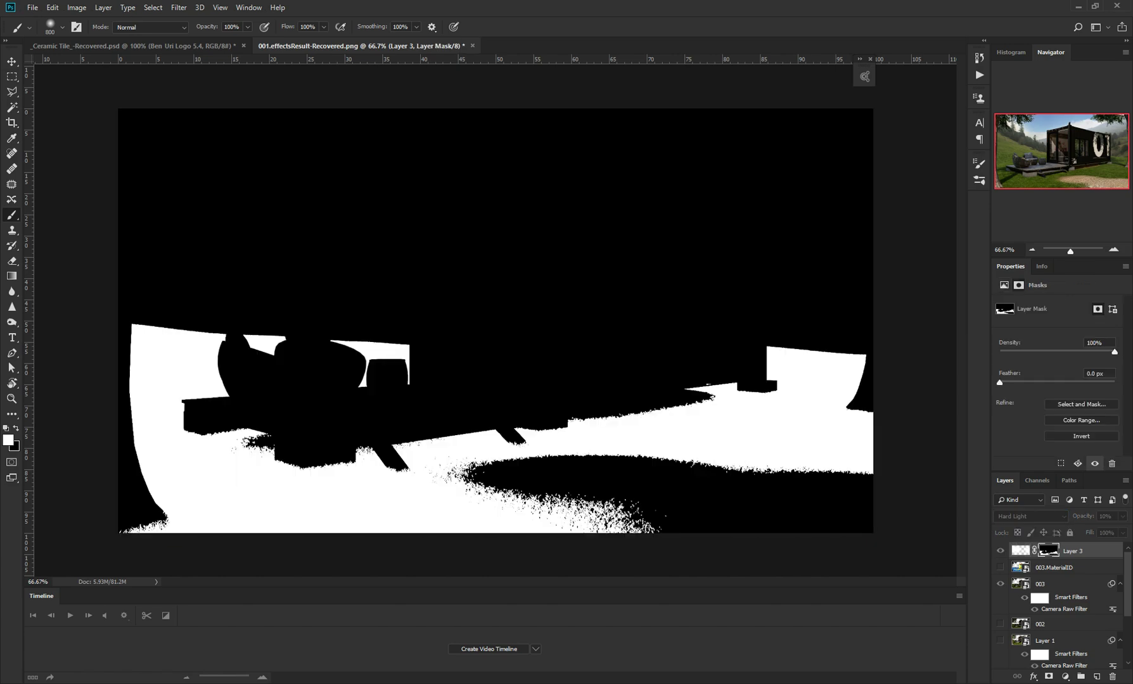
pyautogui.keyDown('ctrl'); pyautogui.click(1048, 551); pyautogui.keyUp('ctrl')
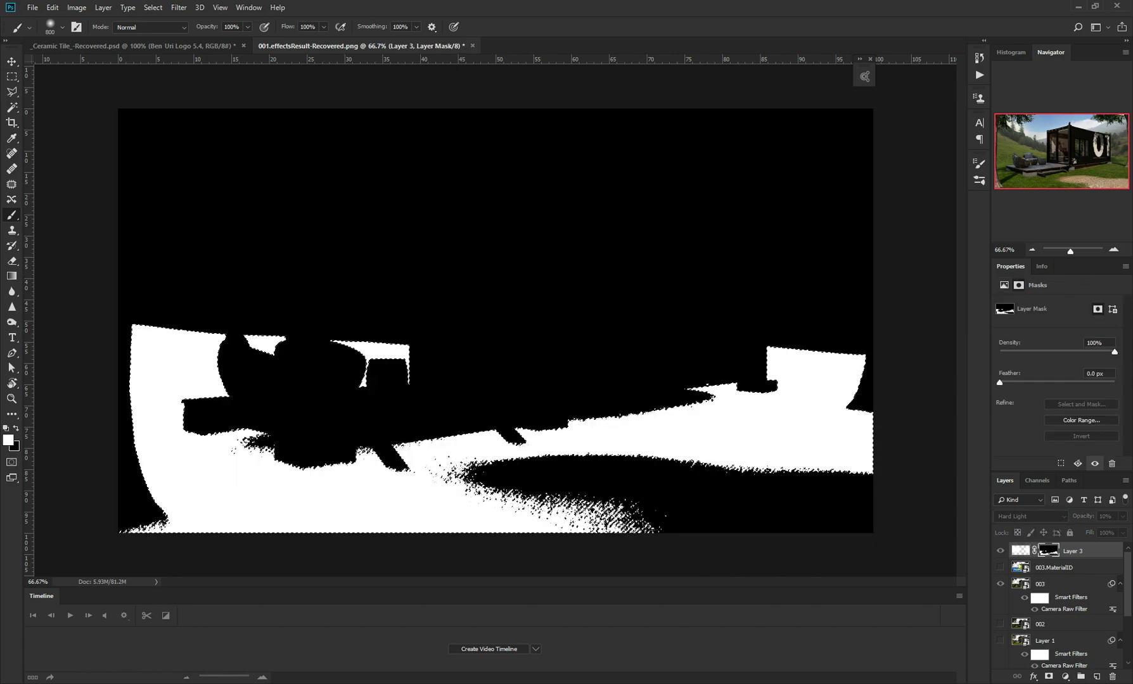
pyautogui.click(1065, 583)
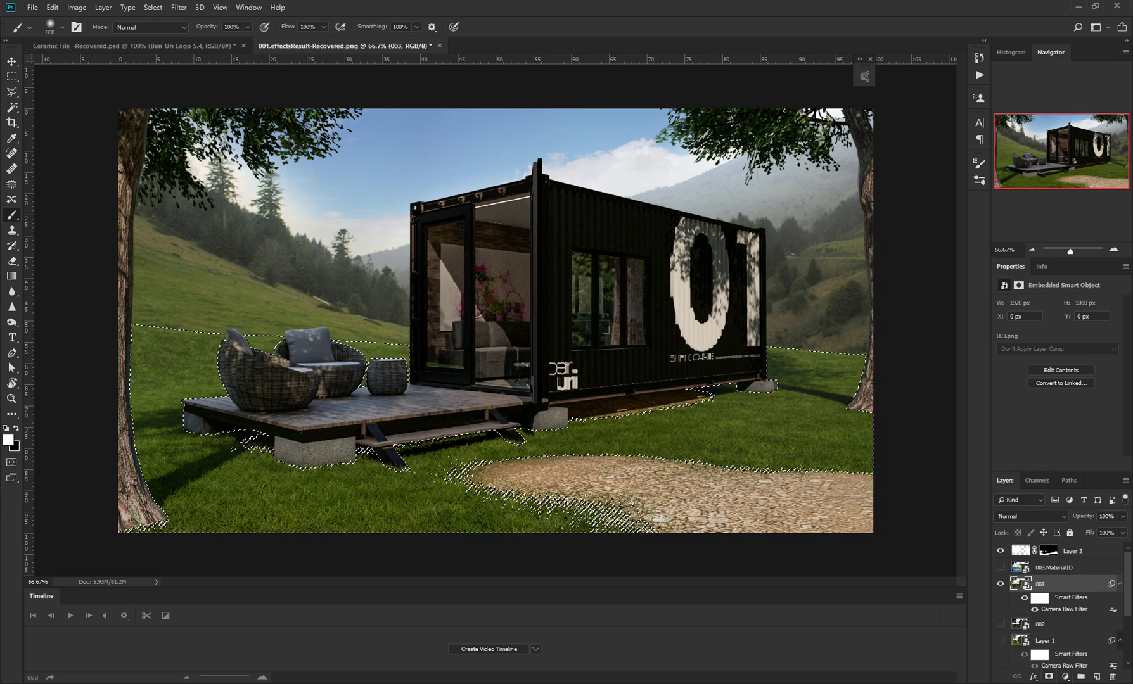
pyautogui.click(1048, 551)
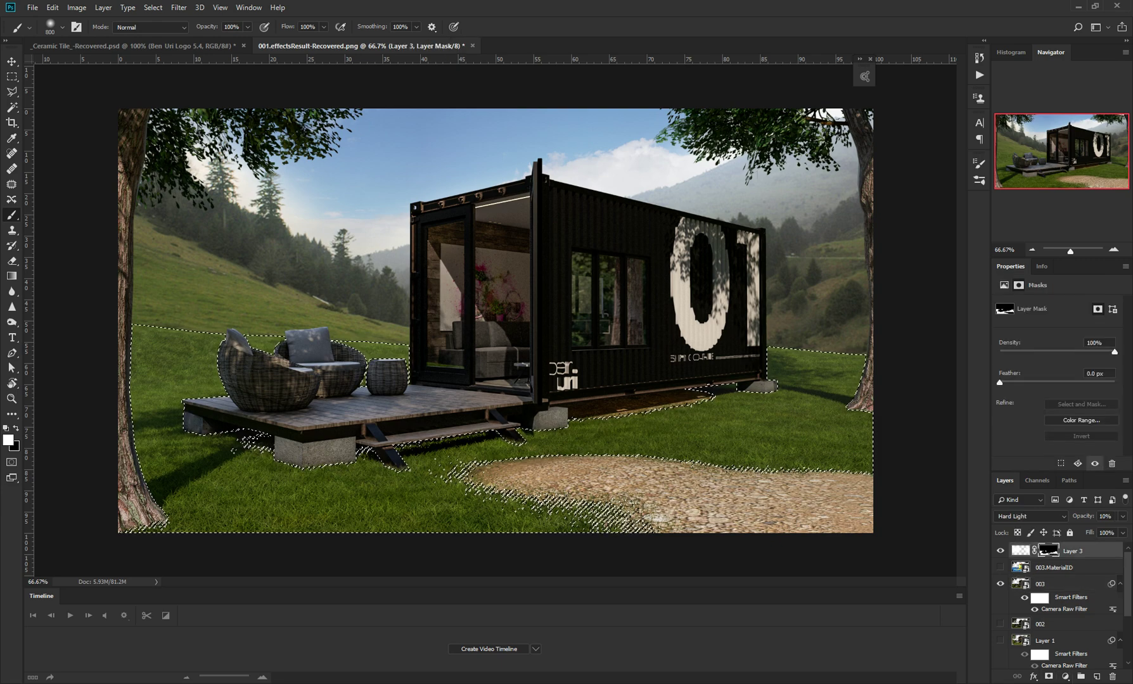
pyautogui.hotkey('ctrl', 'd')
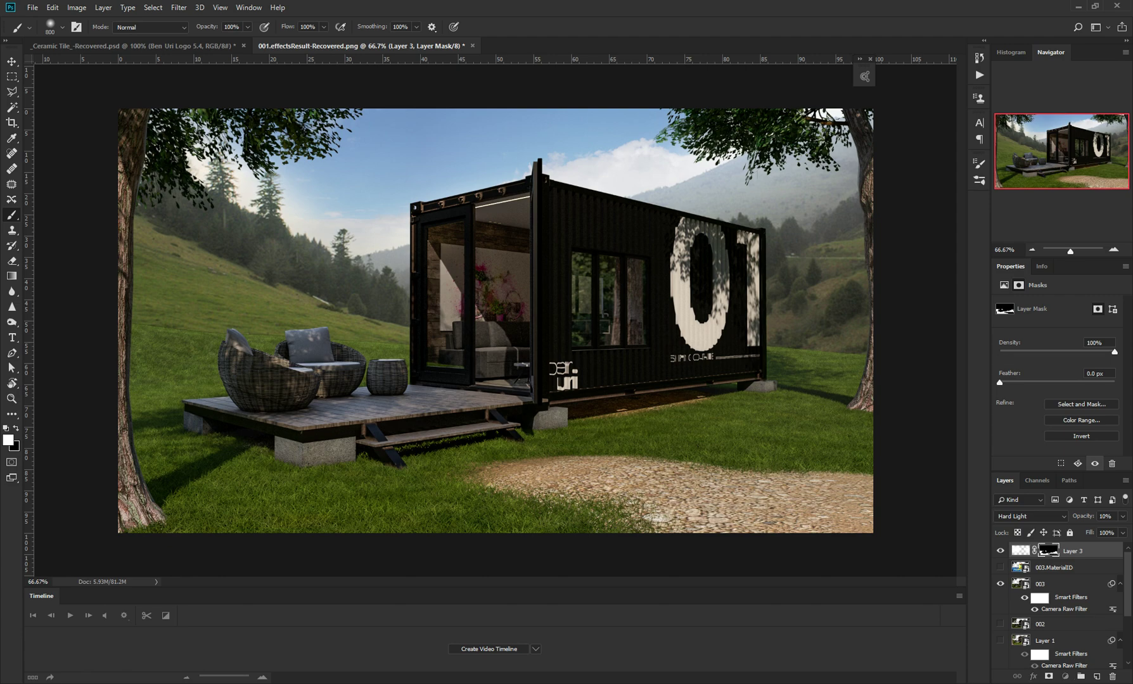
pyautogui.click(1065, 584)
pyautogui.click(1049, 677)
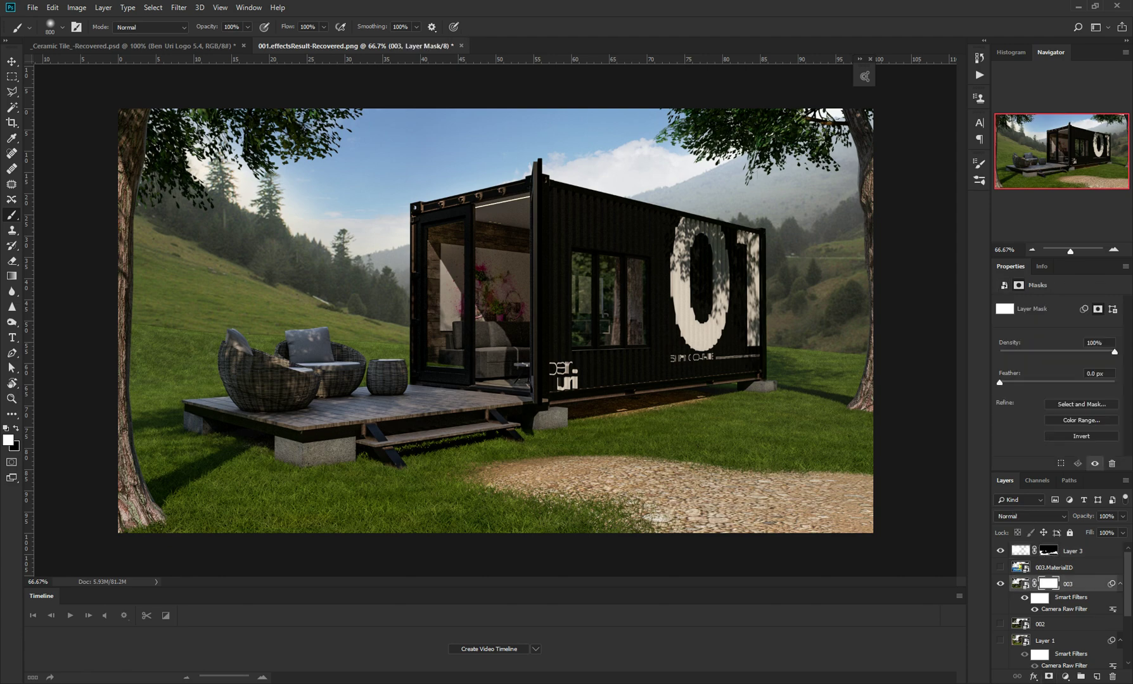
pyautogui.hotkey('ctrl', 'shift', 'd')
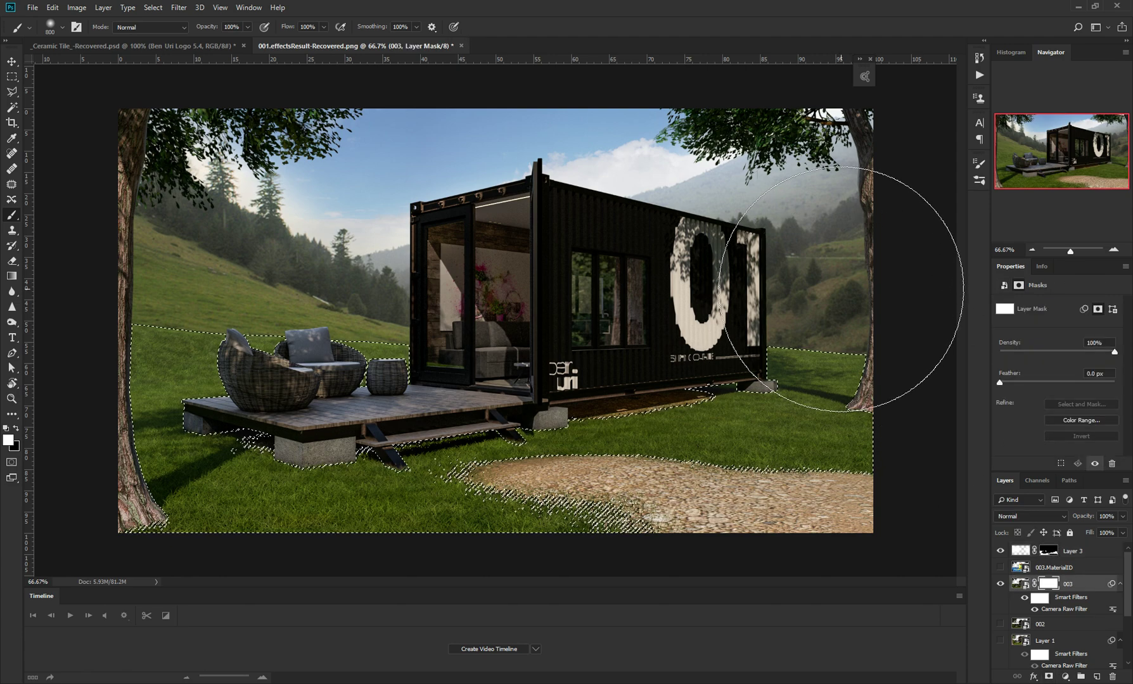
# Fade the grass's far edges on layer 003's mask with a 250 px black brush at 30% opacity, and deselect.
pyautogui.press('[')
pyautogui.press('[')
pyautogui.press('[')
pyautogui.press('[')
pyautogui.press('[')
pyautogui.press('[')
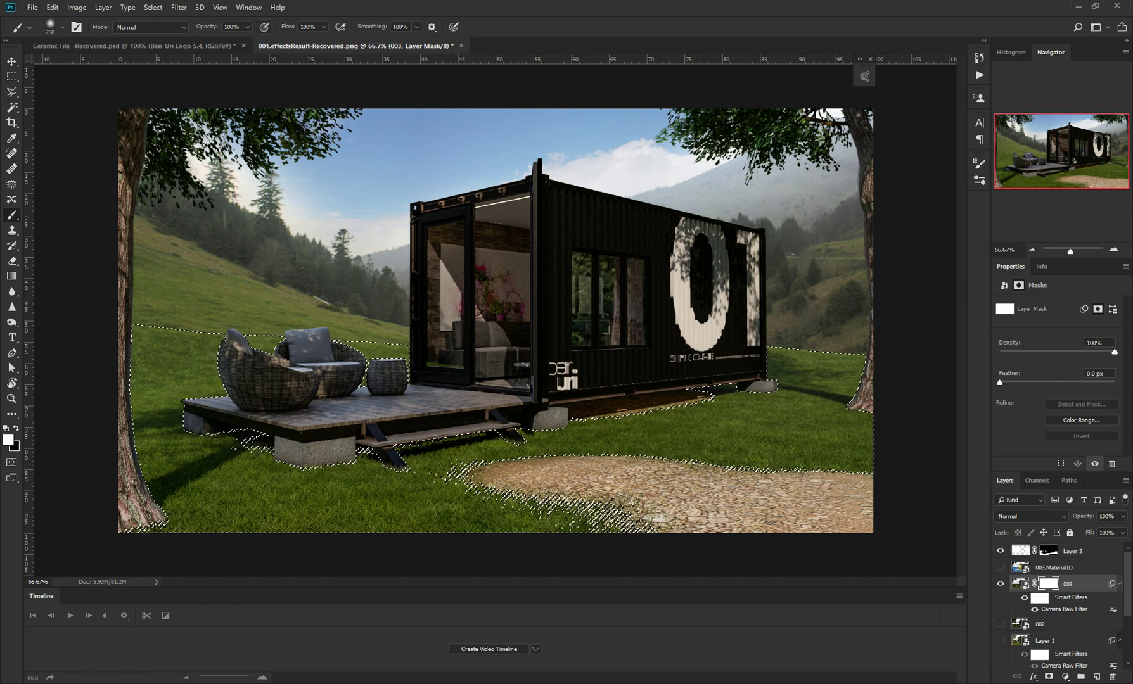
pyautogui.click(239, 27)
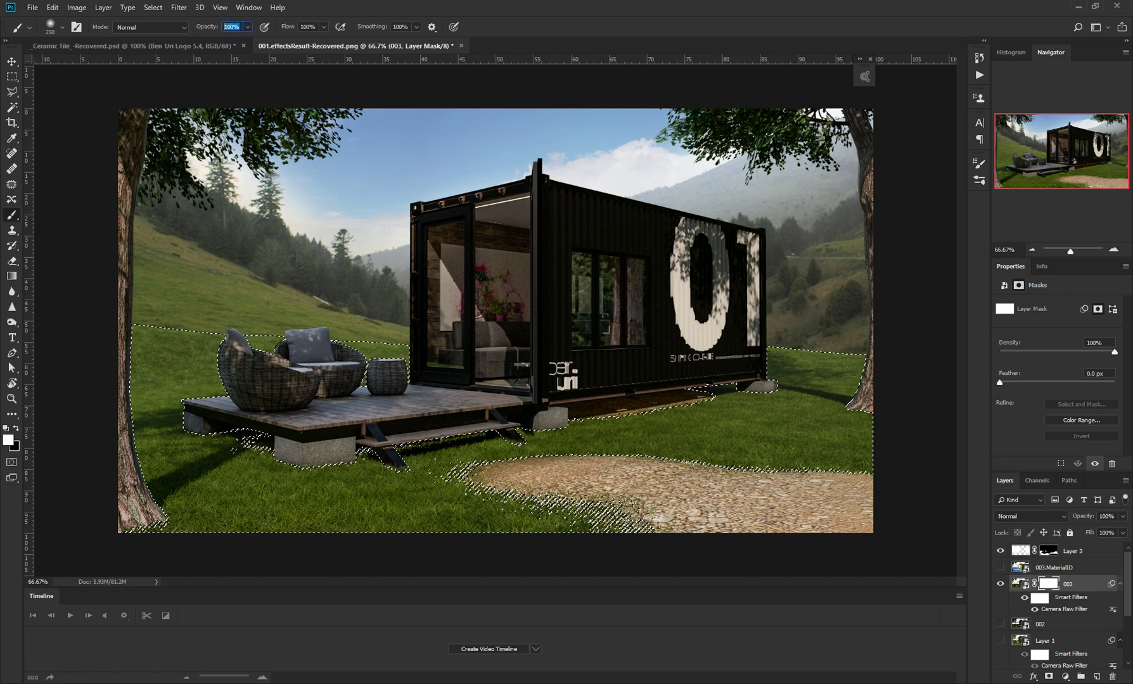
pyautogui.write('30')
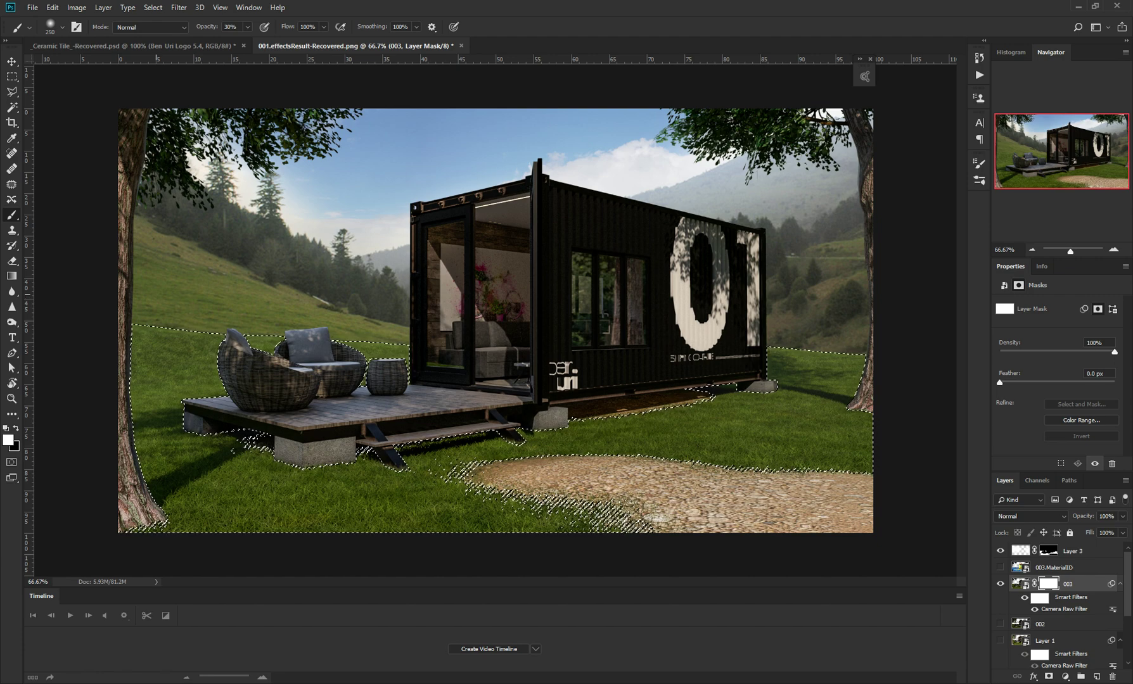
pyautogui.press('x')
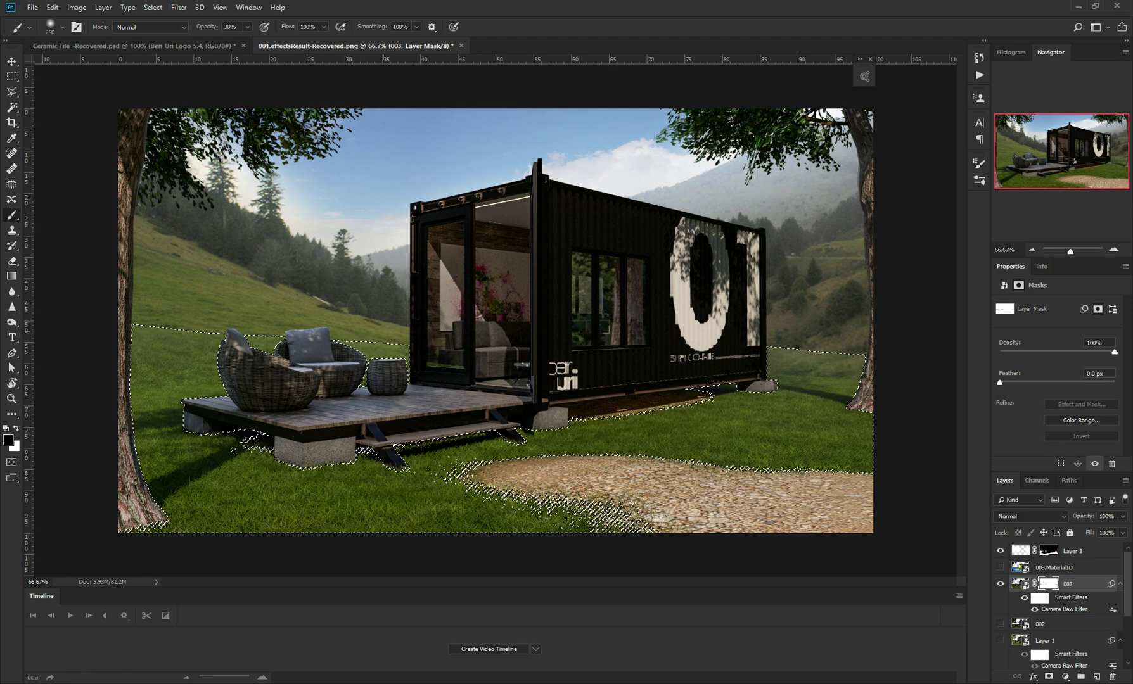
pyautogui.hotkey('ctrl', 'd')
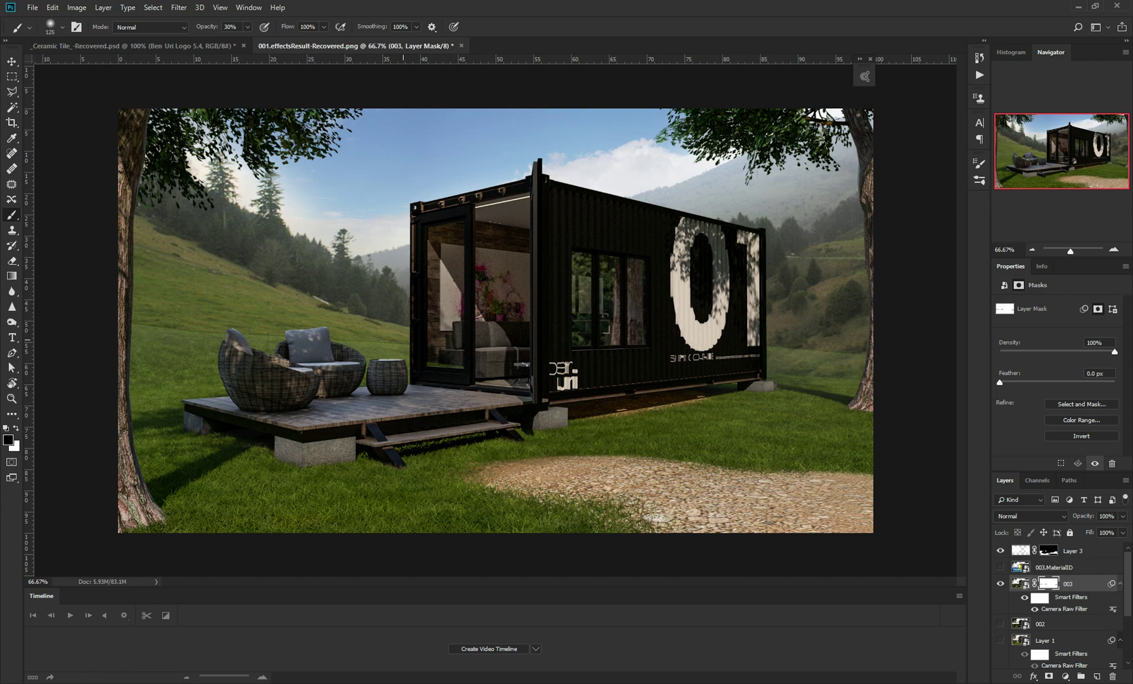
pyautogui.hotkey('ctrl', 'z')
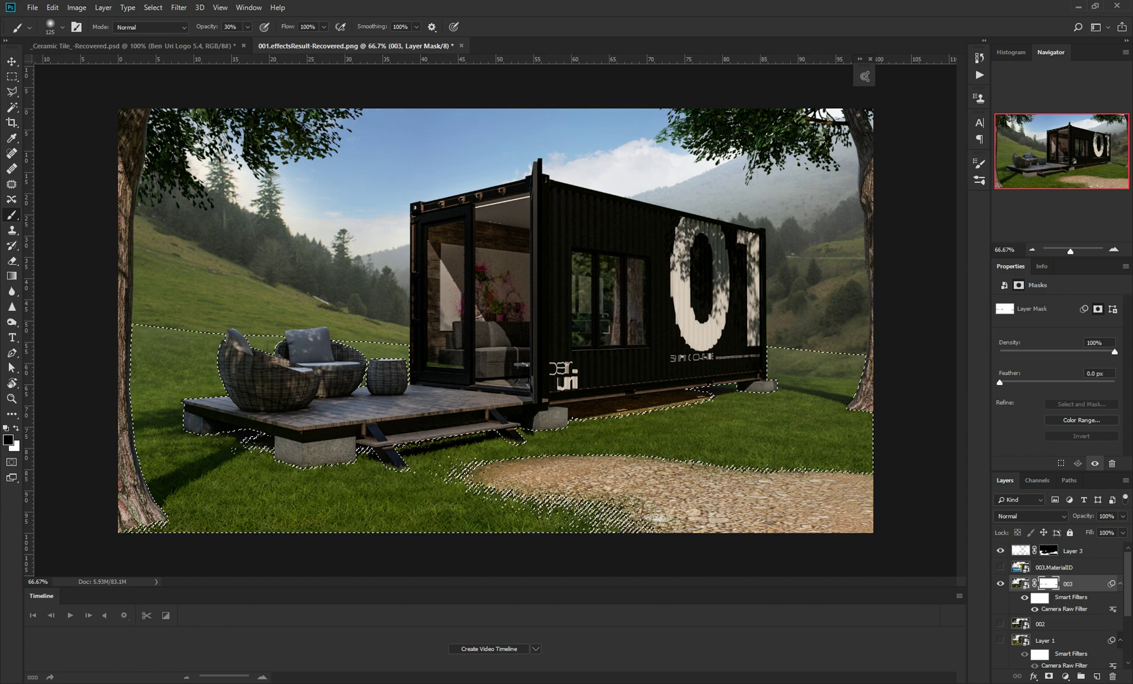
pyautogui.rightClick(1079, 581)
pyautogui.rightClick(1049, 586)
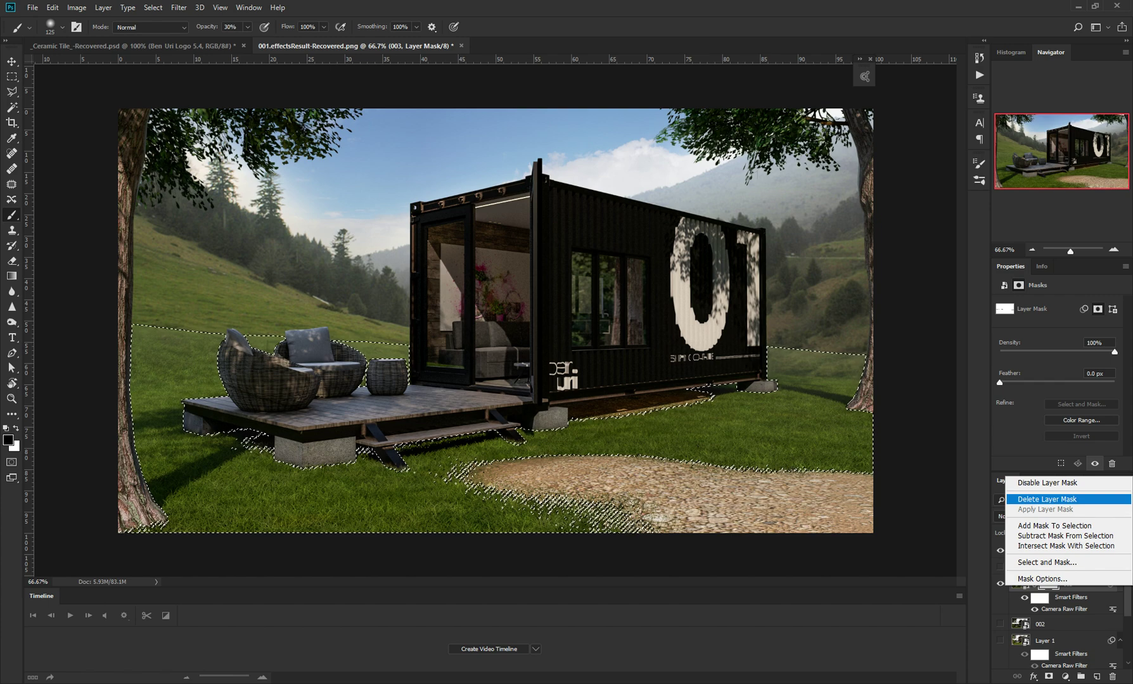
pyautogui.press('Escape')
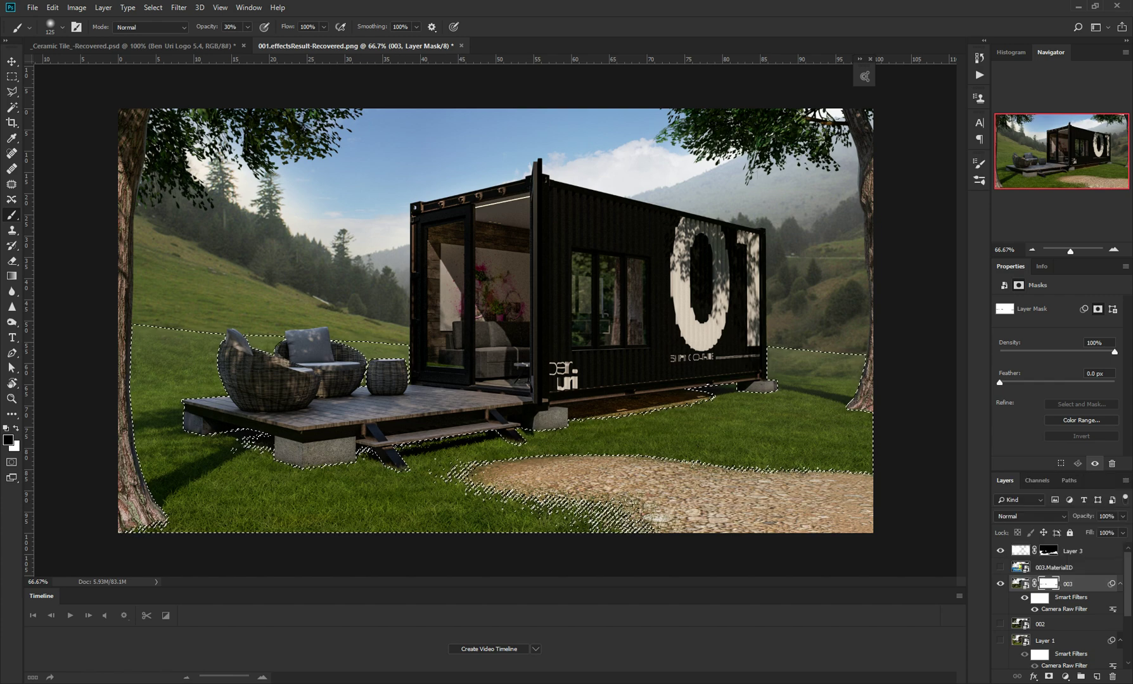
pyautogui.hotkey('ctrl', 'd')
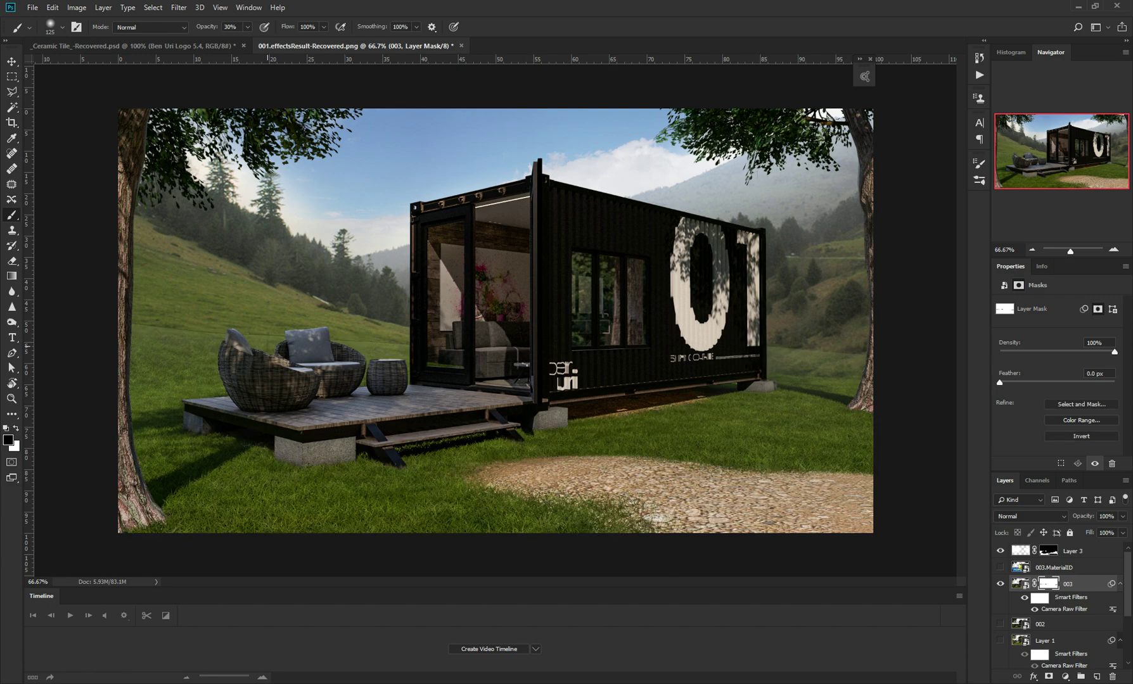
# Hide Layer 3 and paint out the hard grass edge behind the wicker chairs on layer 003's mask with a 25 px black brush at 100% opacity.
pyautogui.hotkey('ctrl', '+')
pyautogui.hotkey('ctrl', '+')
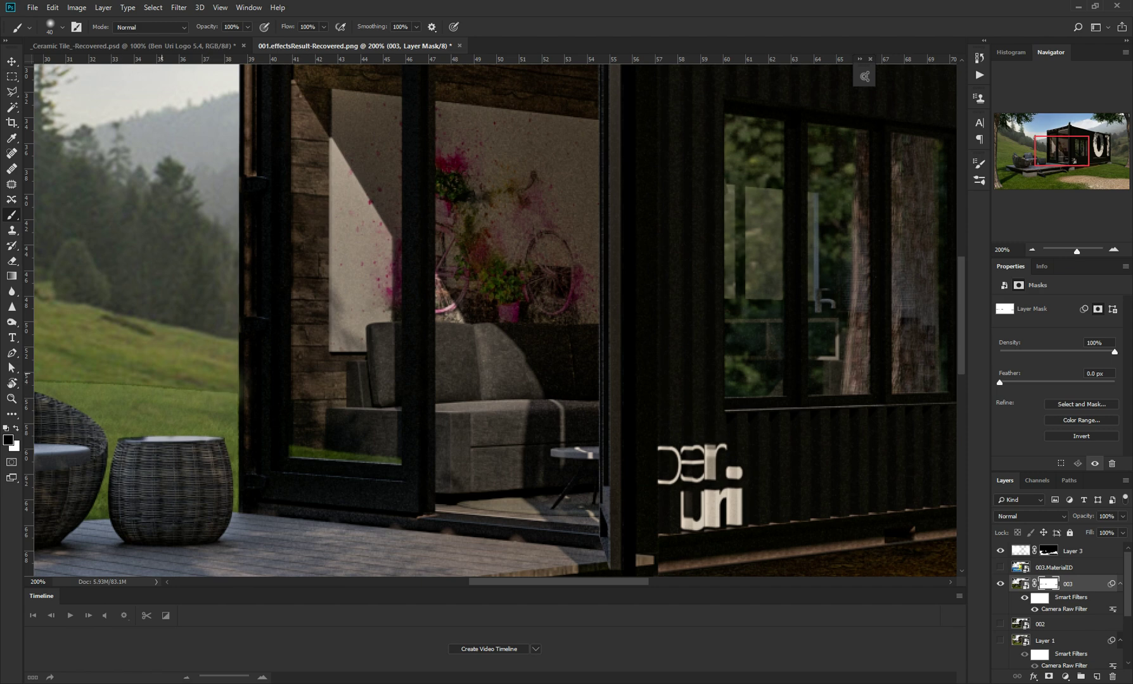
pyautogui.moveTo(176, 398); pyautogui.dragTo(595, 401)
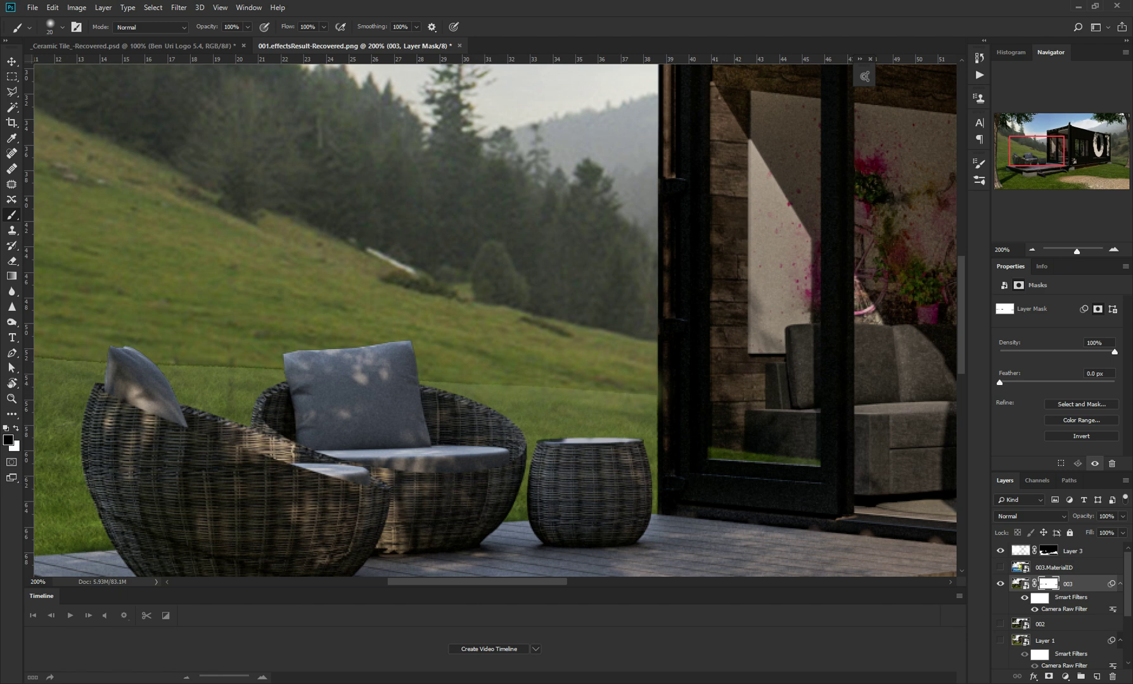
pyautogui.click(1073, 551)
pyautogui.click(1000, 551)
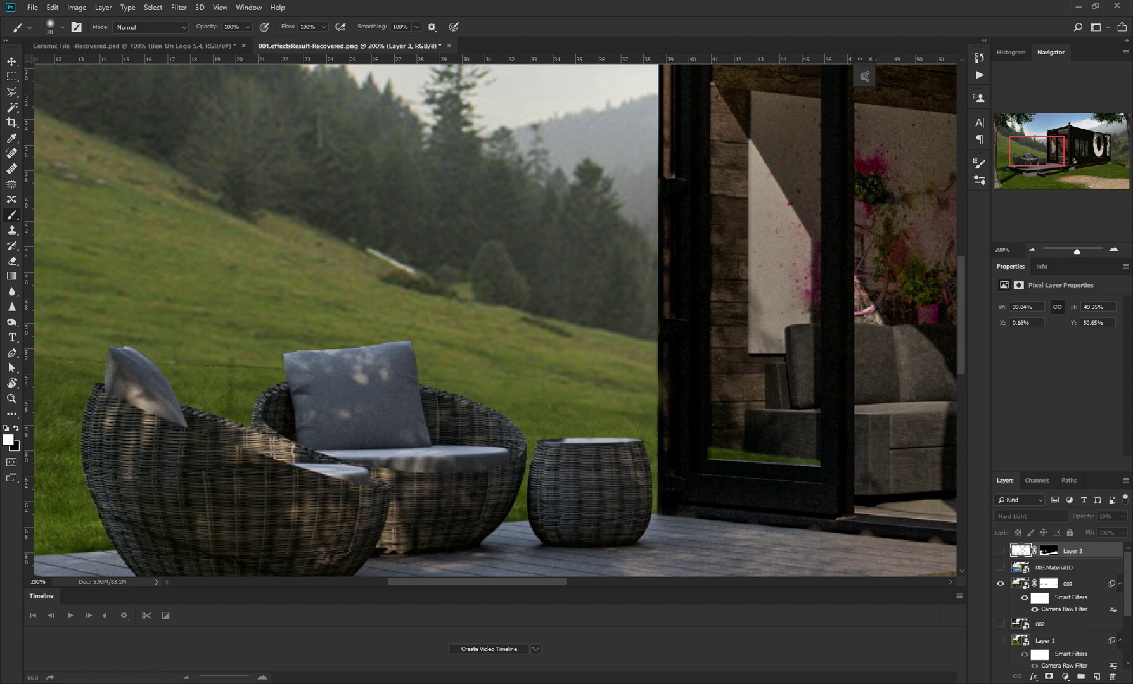
pyautogui.click(1049, 584)
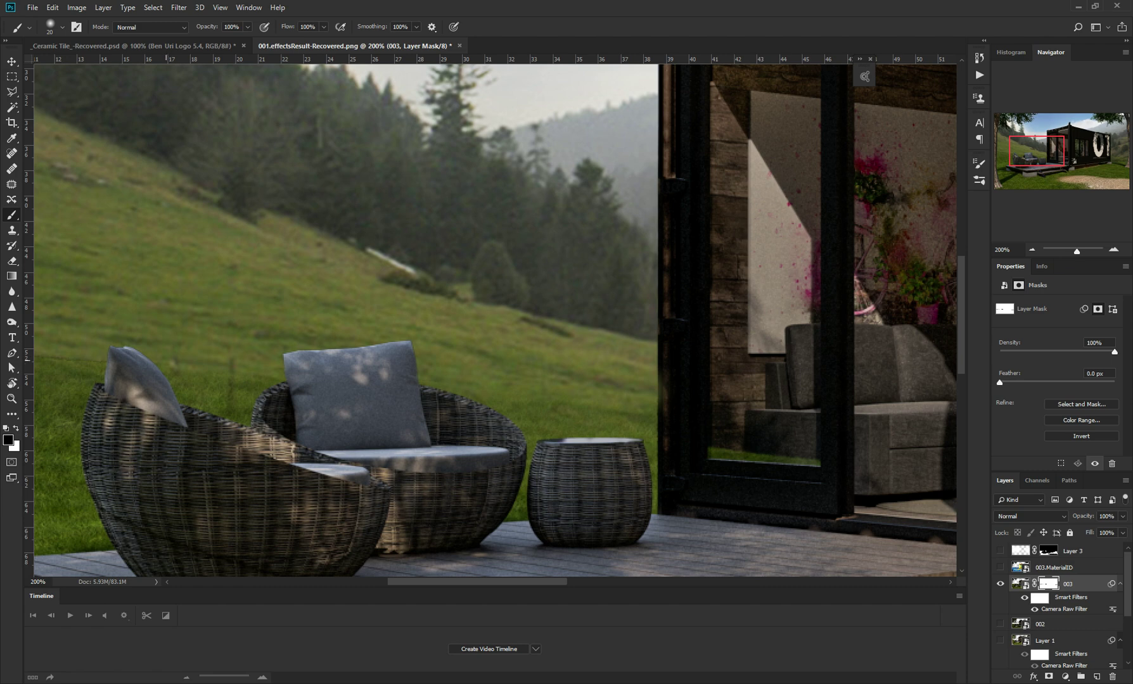
pyautogui.moveTo(100, 364); pyautogui.dragTo(493, 361)
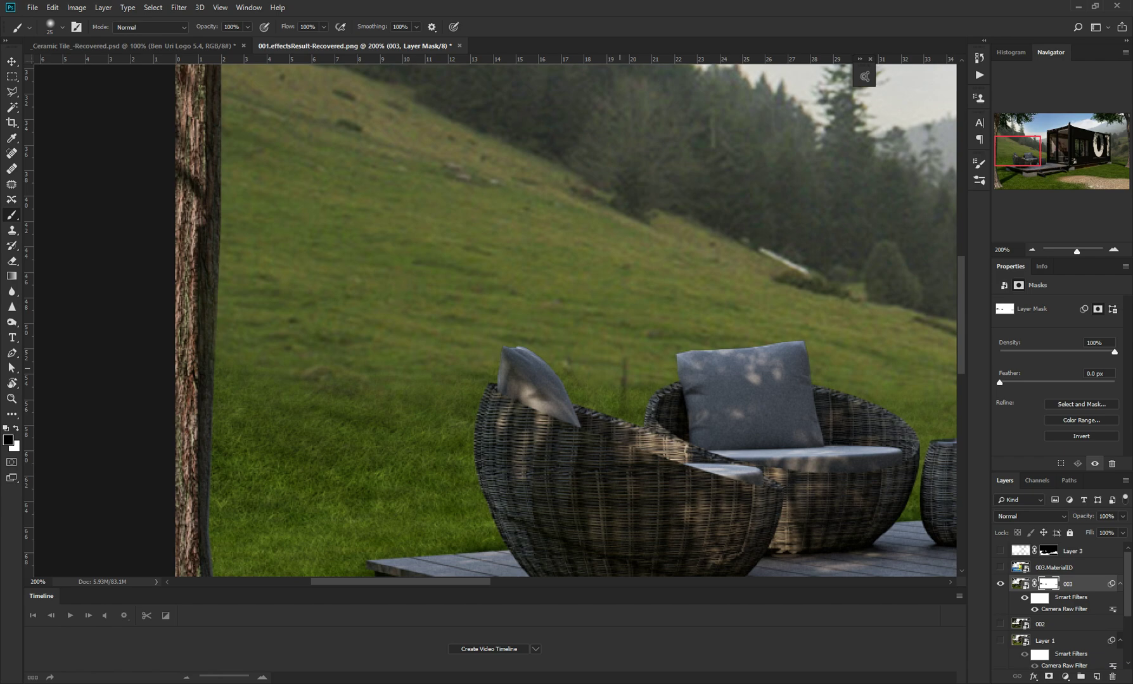
pyautogui.hotkey('ctrl', '-')
pyautogui.hotkey('ctrl', '-')
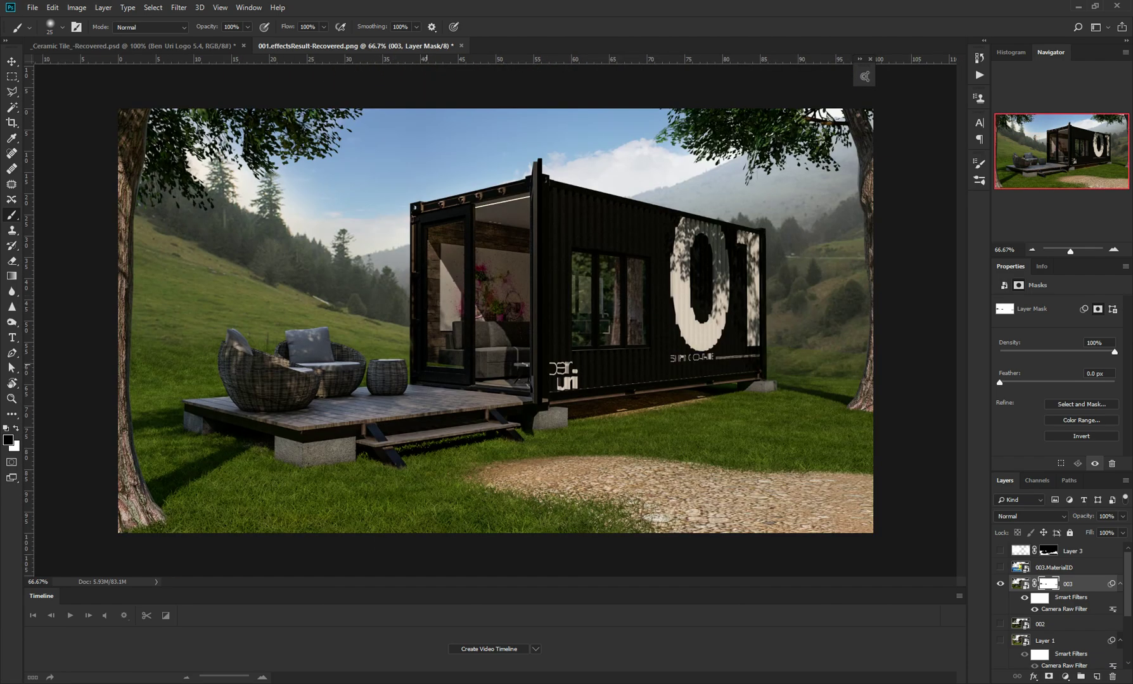
# Show the haze Layer 3 again, compare the image with and without it, and make its layer mask the painting target.
pyautogui.click(1001, 551)
pyautogui.click(1000, 551)
pyautogui.click(1000, 551)
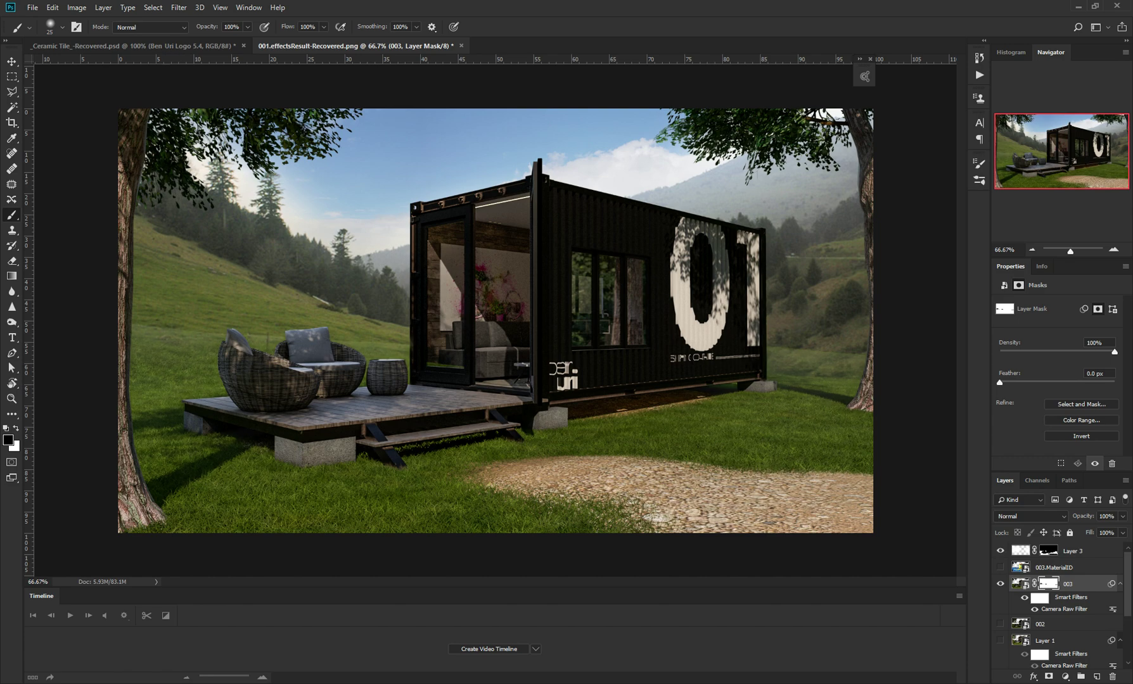
pyautogui.moveTo(1083, 516); pyautogui.dragTo(1062, 516)
pyautogui.write('100')
pyautogui.press('Return')
pyautogui.click(1072, 551)
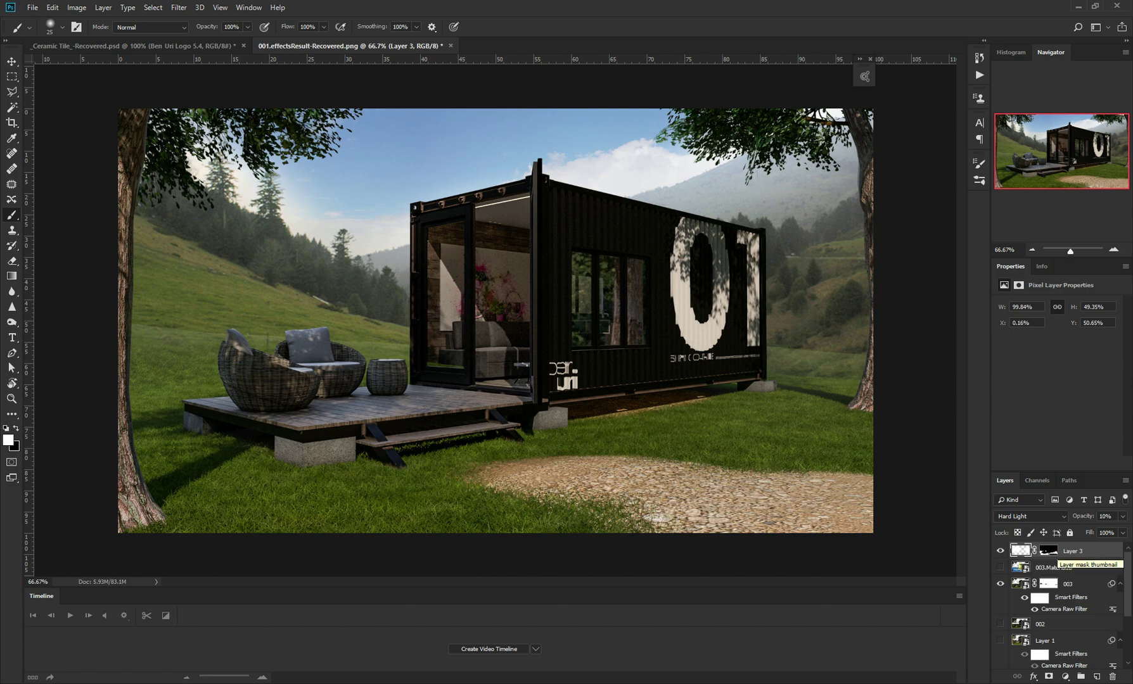
pyautogui.click(1048, 551)
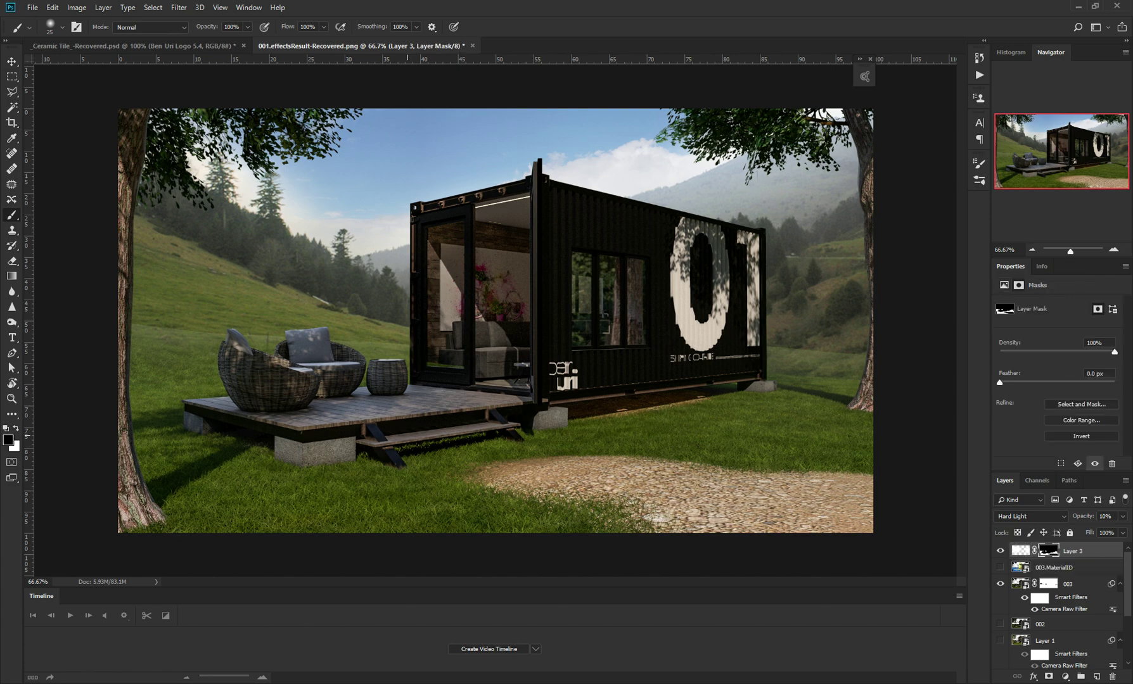
# Paint white on Layer 3's mask with a 25 px brush to extend the haze over the grass edge between the container and chairs.
pyautogui.hotkey('ctrl', '+')
pyautogui.hotkey('ctrl', '+')
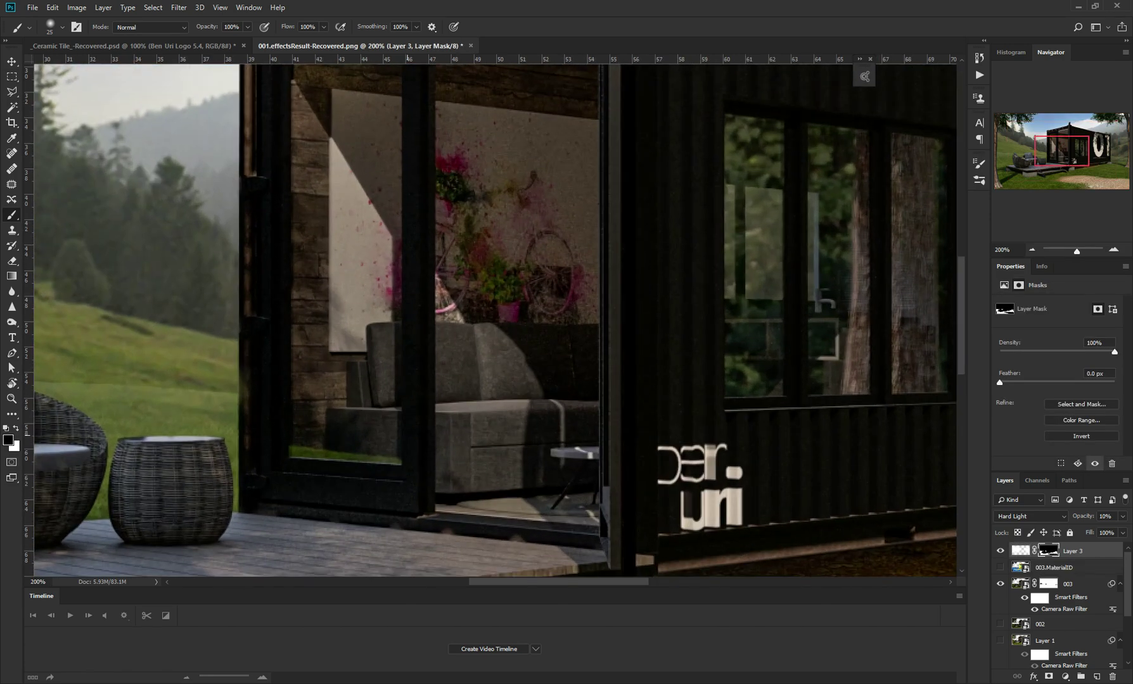
pyautogui.moveTo(218, 389); pyautogui.dragTo(419, 383)
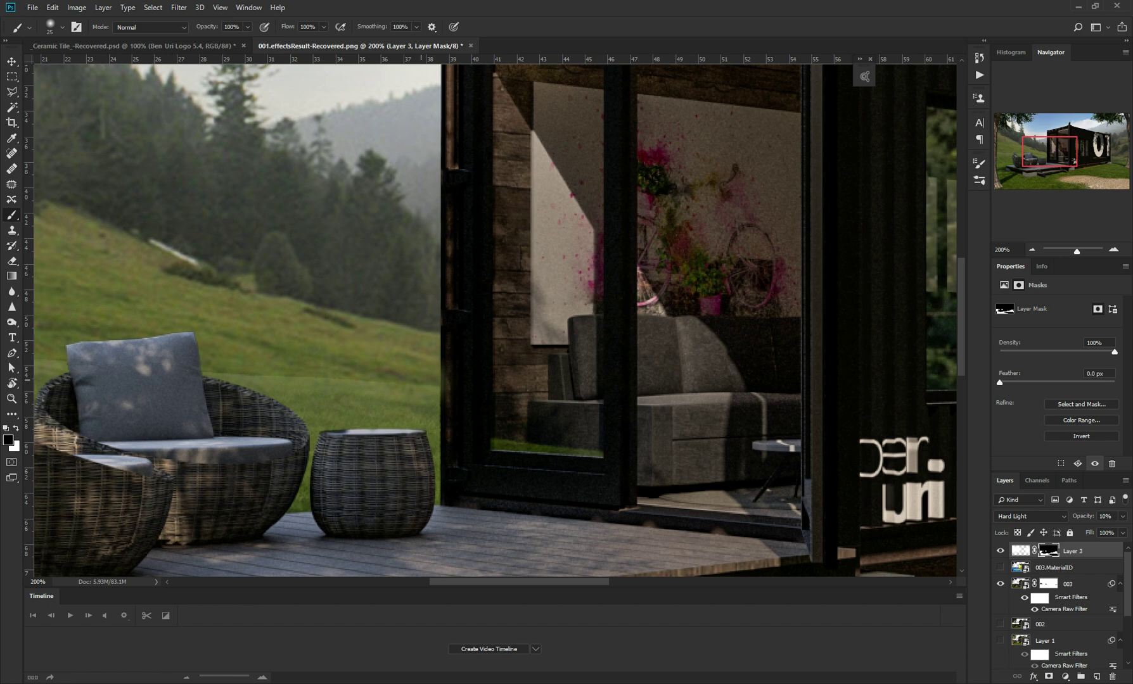
pyautogui.press('x')
pyautogui.moveTo(419, 380); pyautogui.dragTo(209, 358)
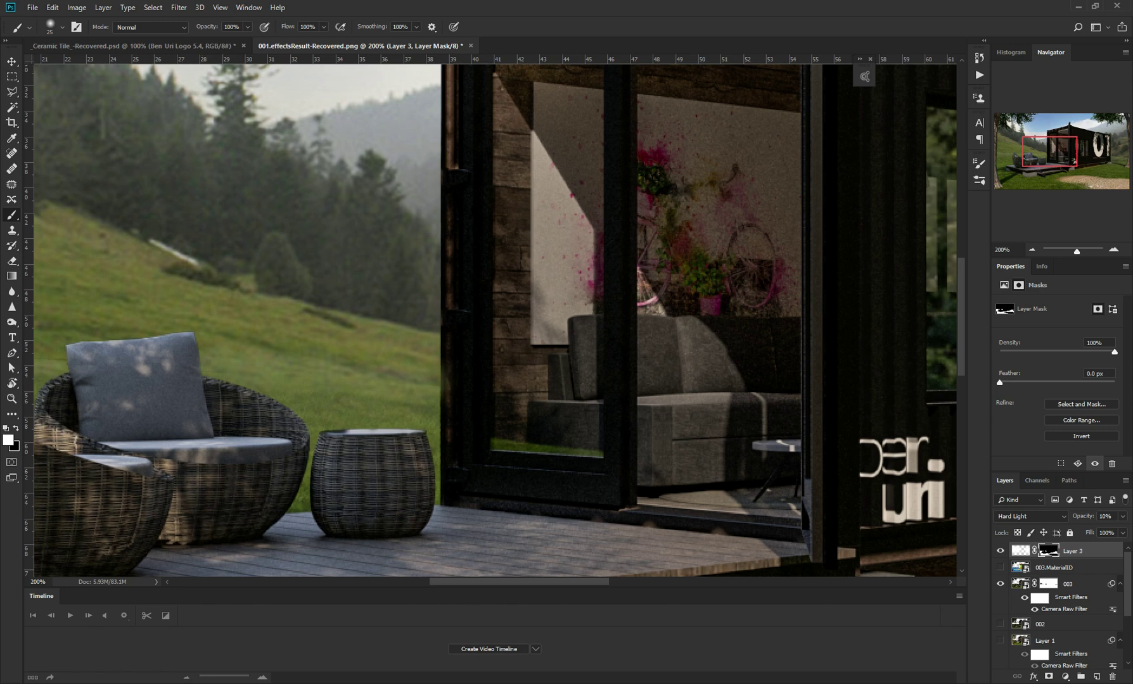
pyautogui.moveTo(218, 405); pyautogui.dragTo(500, 400)
pyautogui.moveTo(342, 354); pyautogui.dragTo(315, 344)
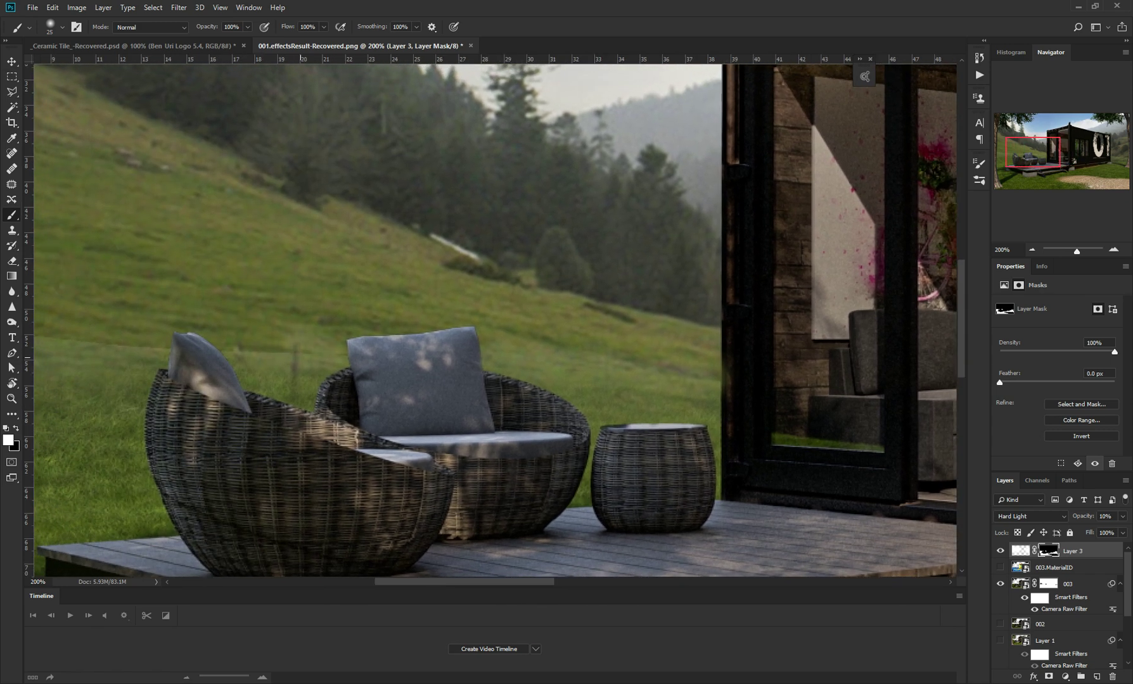
# Enlarge the brush to 60 px and paint white on Layer 3's mask to spread haze over the hillside between the chairs and tree trunk.
pyautogui.press(']')
pyautogui.click(269, 340)
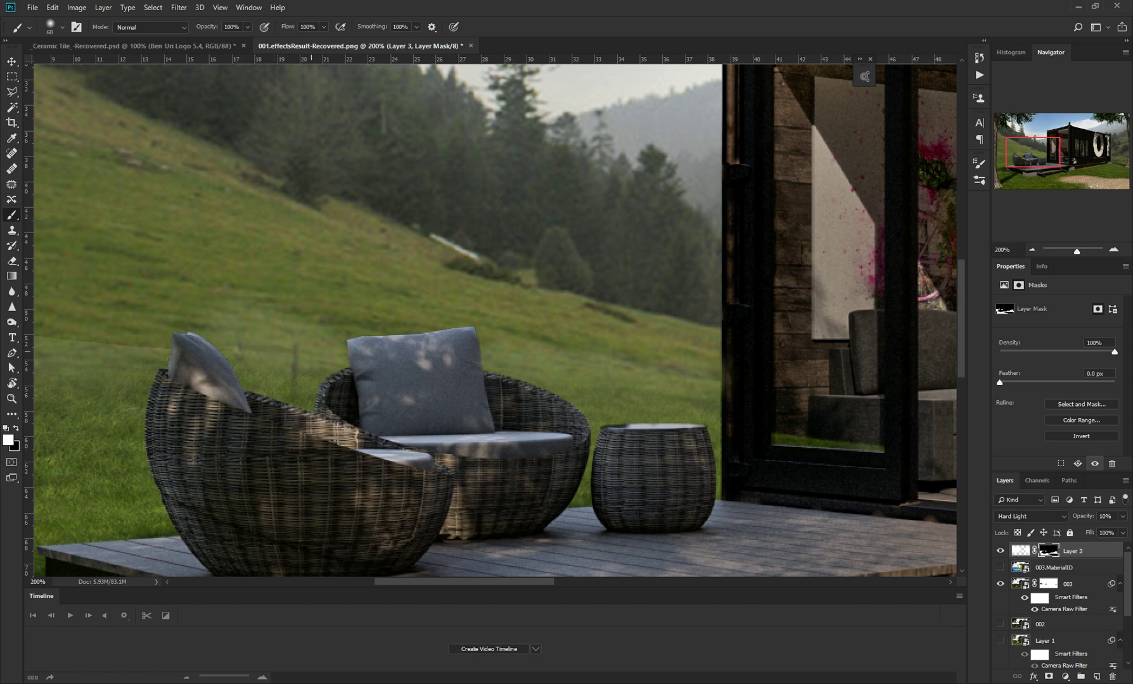
pyautogui.moveTo(140, 350); pyautogui.dragTo(531, 396)
pyautogui.click(534, 389)
pyautogui.moveTo(456, 376)
pyautogui.mouseDown()
pyautogui.moveTo(310, 350)
pyautogui.moveTo(317, 326)
pyautogui.moveTo(396, 336)
pyautogui.moveTo(406, 301)
pyautogui.moveTo(410, 317)
pyautogui.mouseUp()
pyautogui.click(511, 352)
pyautogui.click(307, 287)
pyautogui.click(524, 331)
pyautogui.click(588, 351)
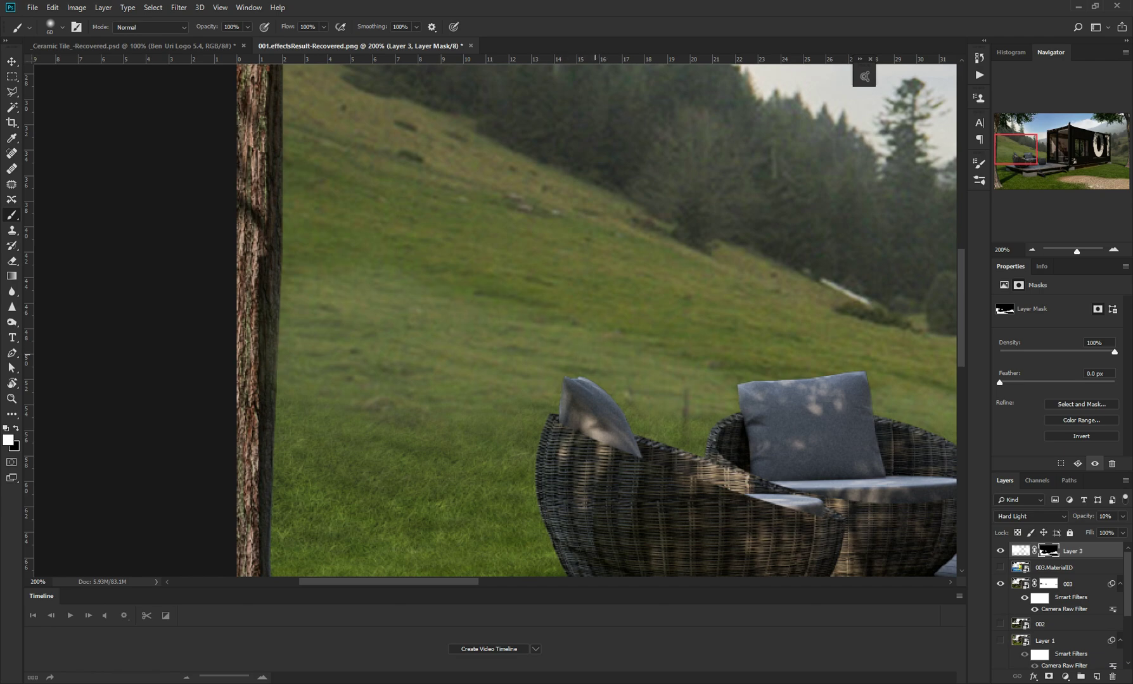
# Compare the image with and without the haze of Layer 3, and lower that layer's opacity to 6%.
pyautogui.hotkey('ctrl', '-')
pyautogui.hotkey('ctrl', '-')
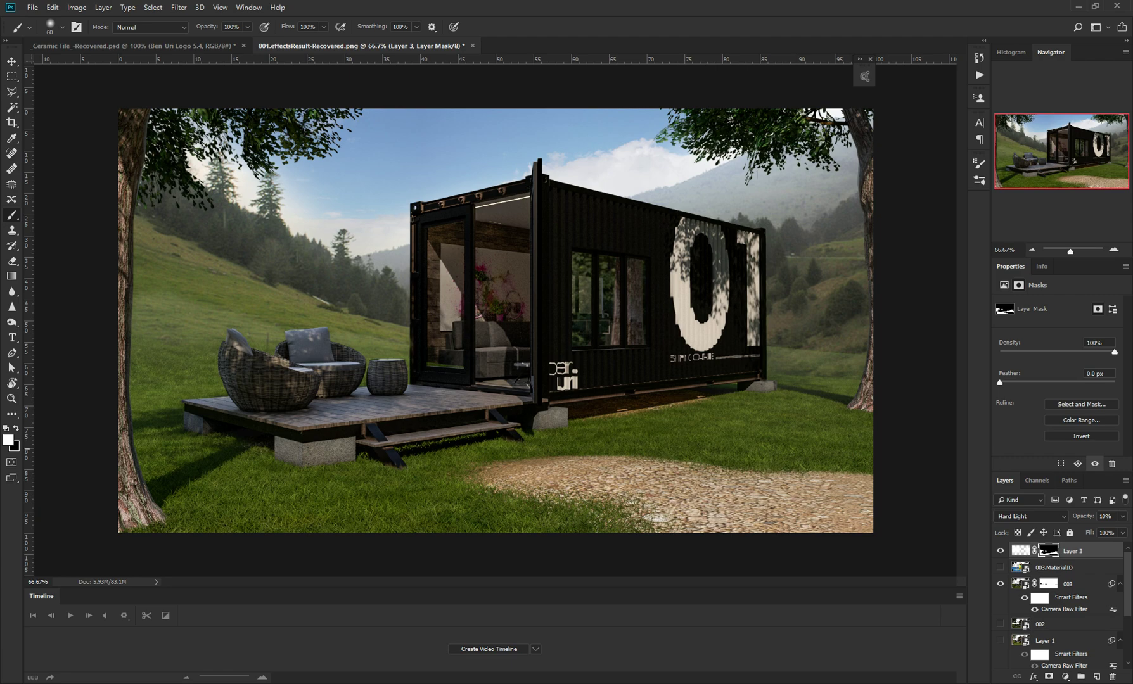
pyautogui.click(1001, 551)
pyautogui.click(1001, 550)
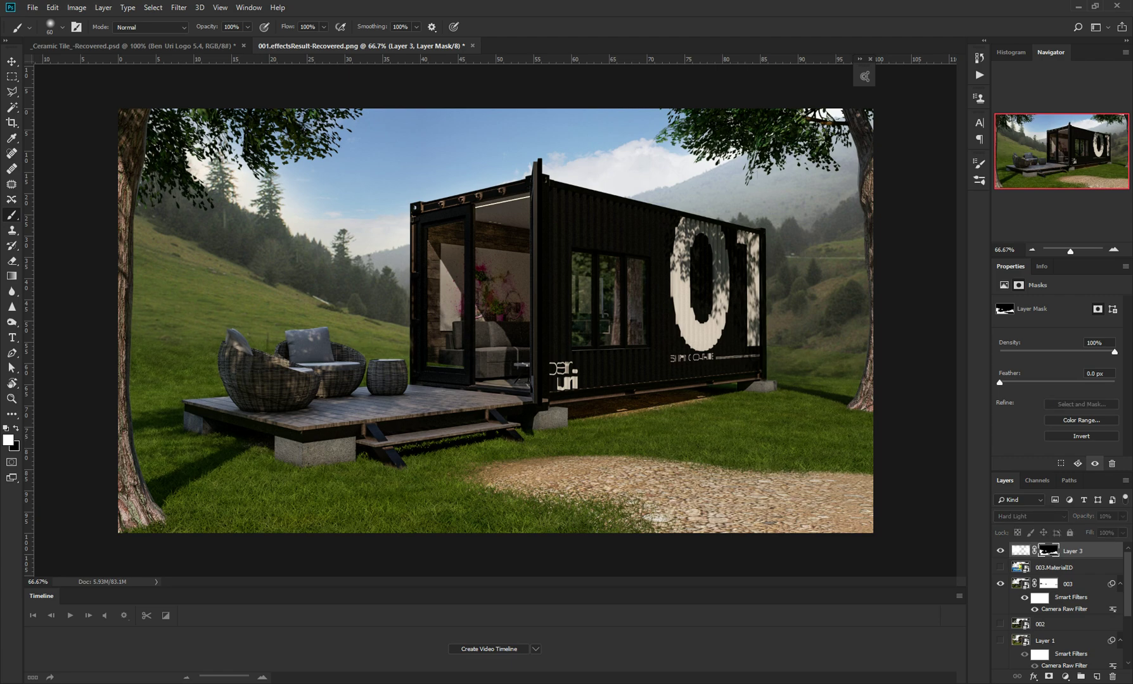
pyautogui.click(1001, 550)
pyautogui.click(1001, 551)
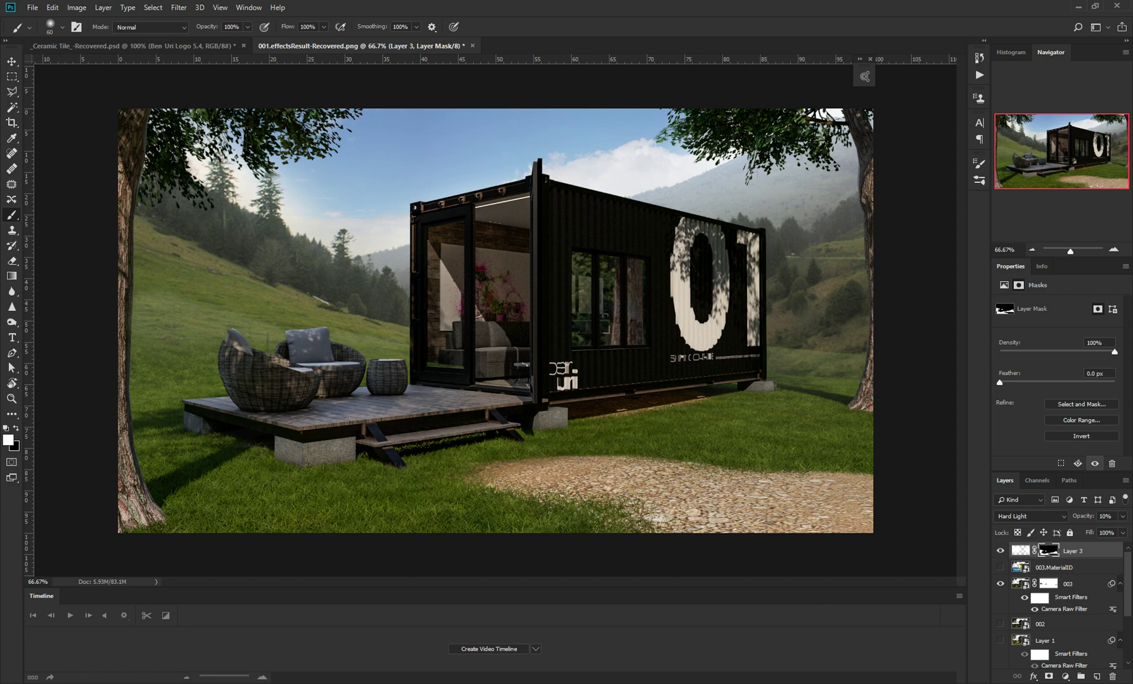
pyautogui.moveTo(1083, 516); pyautogui.dragTo(1078, 516)
pyautogui.press('Return')
# Paint black on Layer 3's mask with a 60 px brush along the far grass edge between the container and the right-hand tree.
pyautogui.hotkey('ctrl', '+')
pyautogui.hotkey('ctrl', '+')
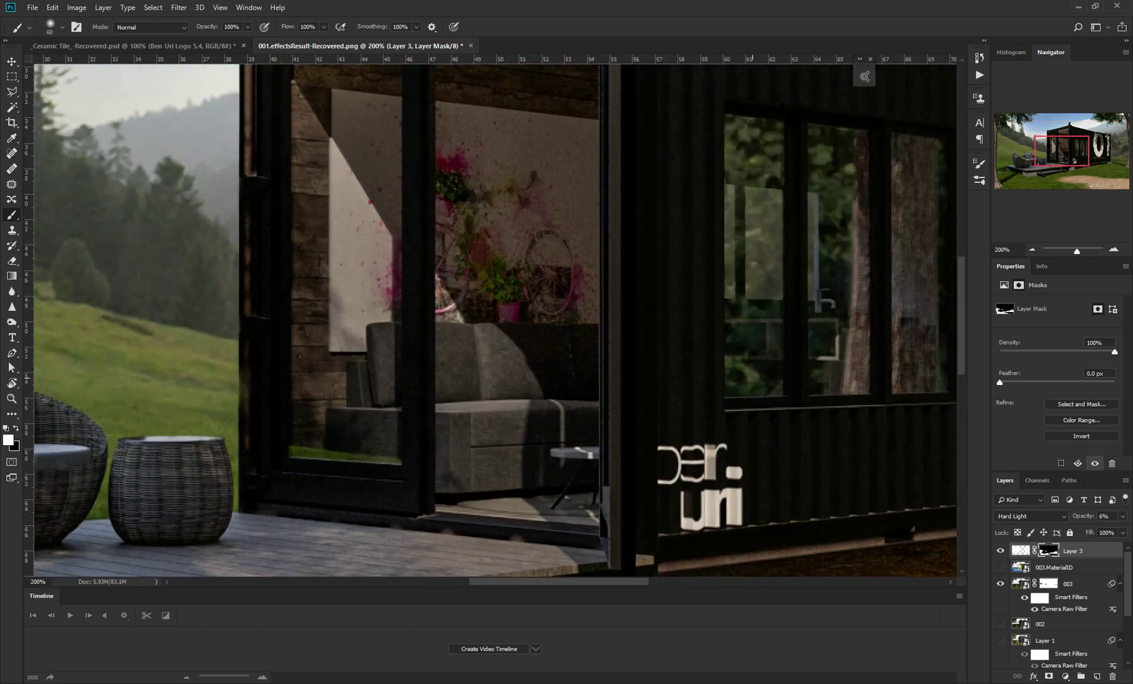
pyautogui.moveTo(752, 378); pyautogui.dragTo(45, 356)
pyautogui.moveTo(541, 417); pyautogui.dragTo(261, 374)
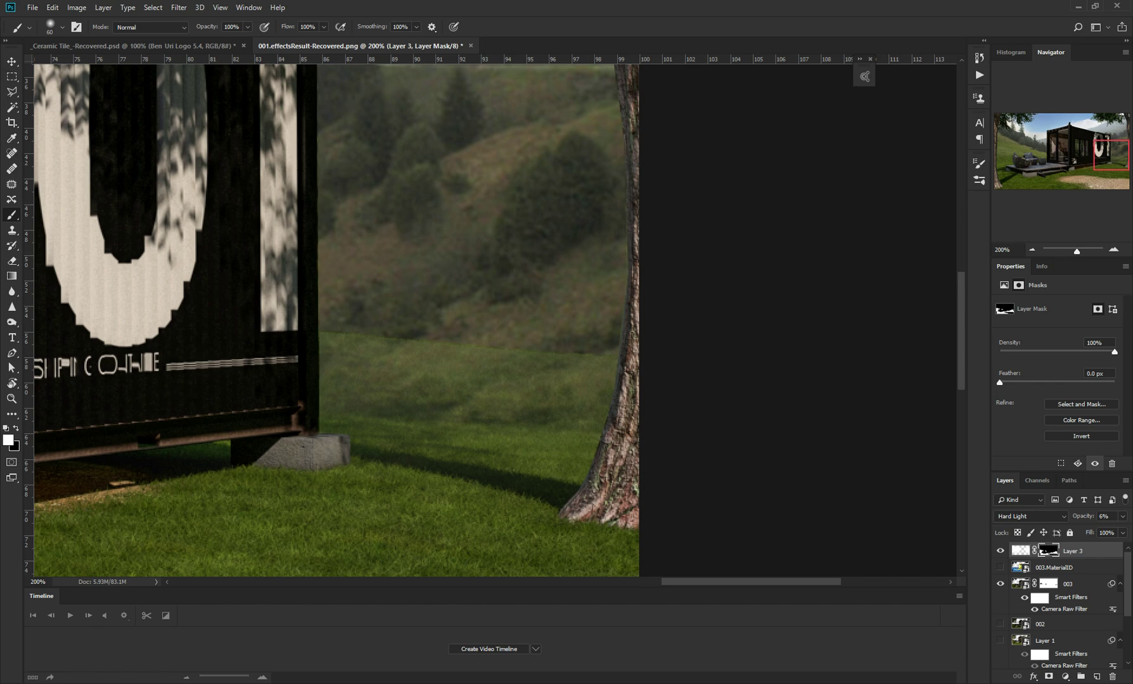
pyautogui.press('x')
pyautogui.moveTo(507, 354); pyautogui.dragTo(389, 336)
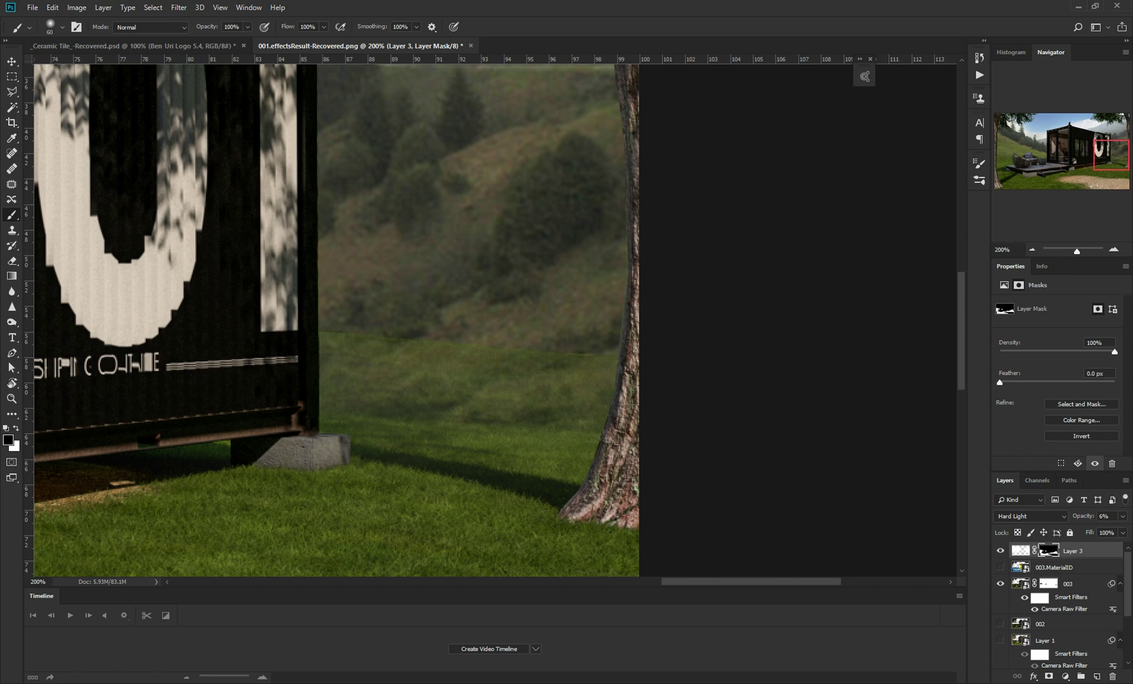
# Paint out the far grass strip between the container and right-hand tree on layer 003's mask, using a smaller black brush near the container's corner.
pyautogui.click(1048, 584)
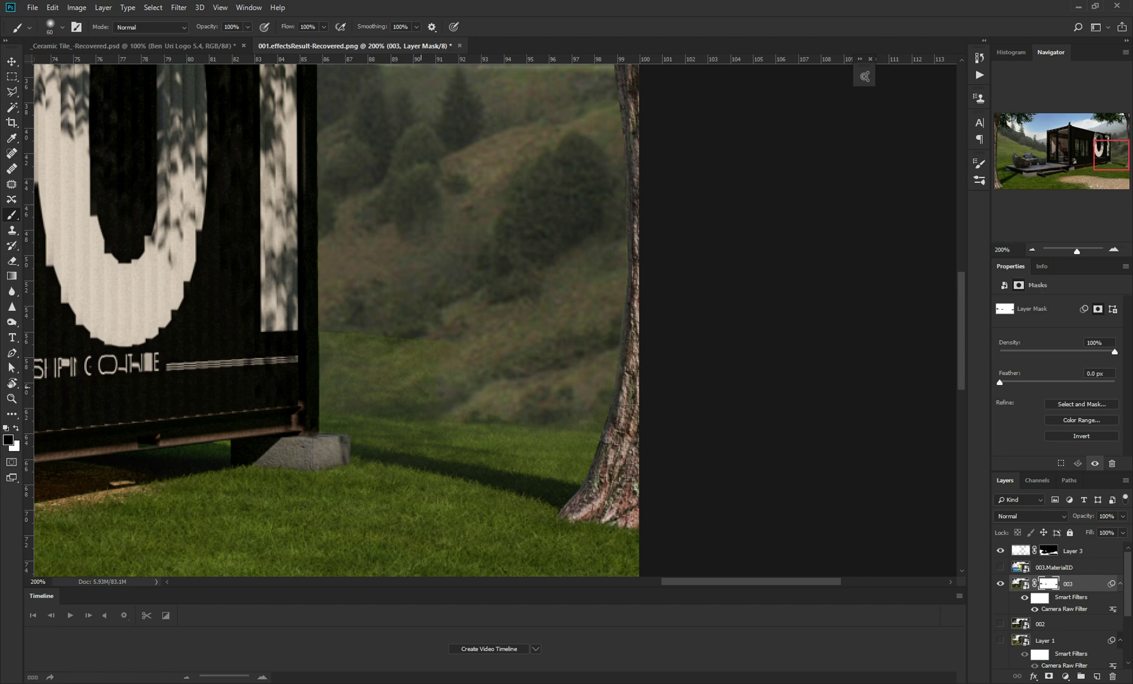
pyautogui.click(351, 356)
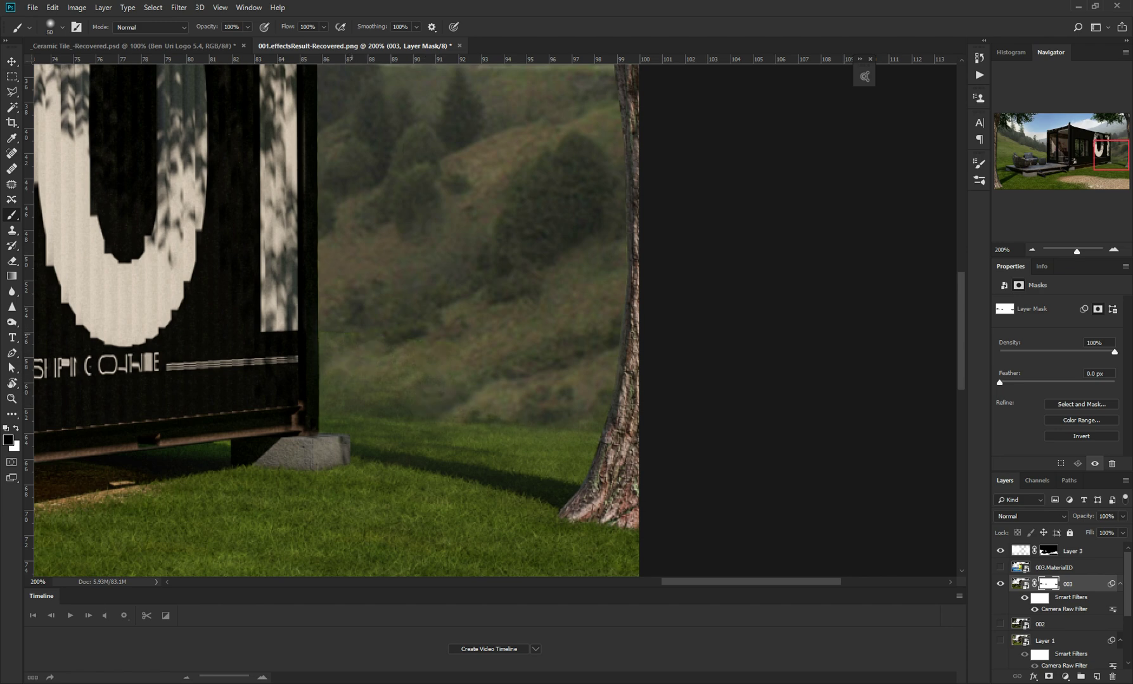
pyautogui.press('[')
pyautogui.press('[')
pyautogui.moveTo(324, 366); pyautogui.dragTo(323, 406)
pyautogui.press(']')
pyautogui.click(359, 385)
pyautogui.click(341, 391)
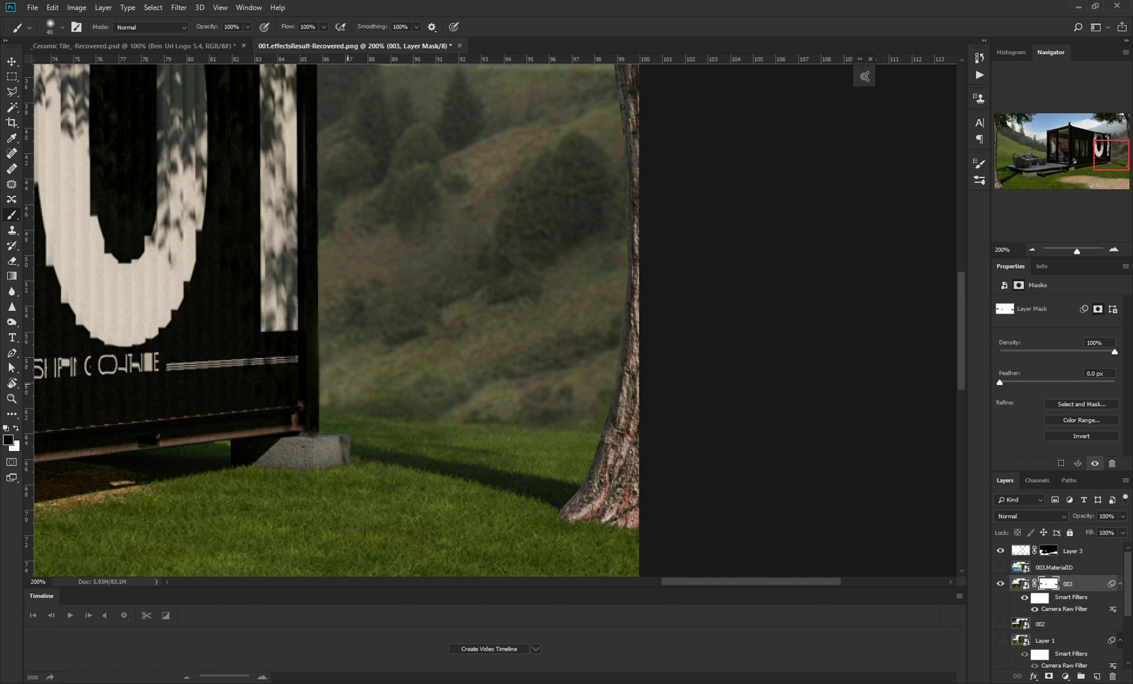
pyautogui.click(390, 386)
pyautogui.click(373, 397)
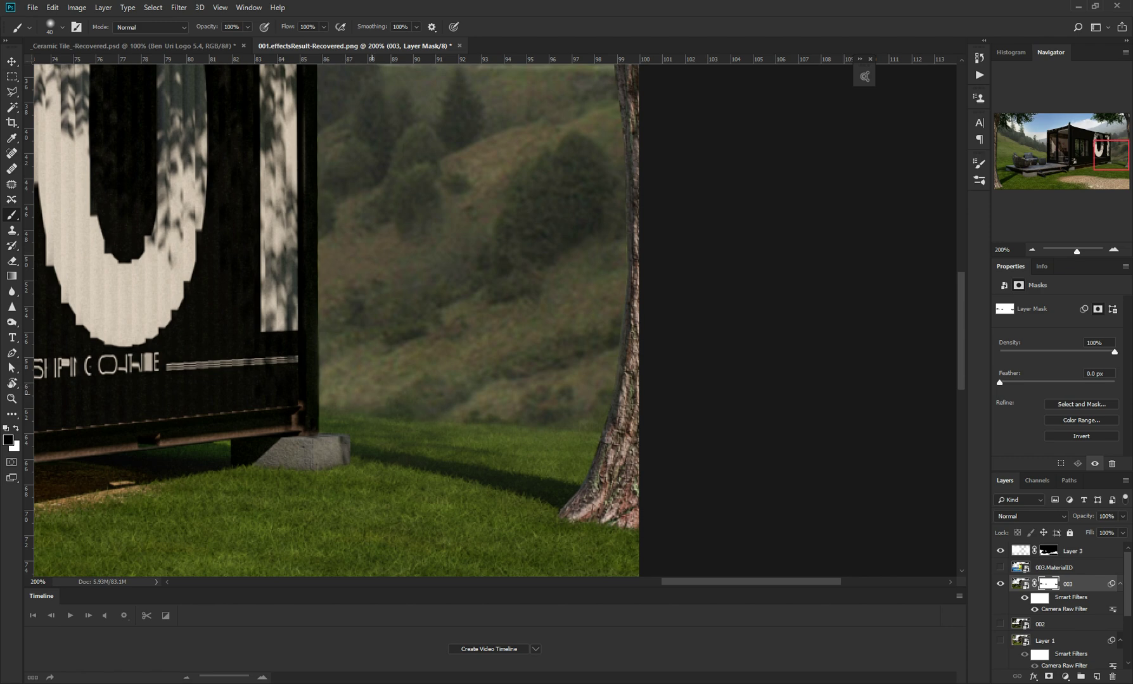
pyautogui.click(400, 398)
pyautogui.hotkey('ctrl', '-')
pyautogui.hotkey('ctrl', '-')
pyautogui.hotkey('ctrl', '-')
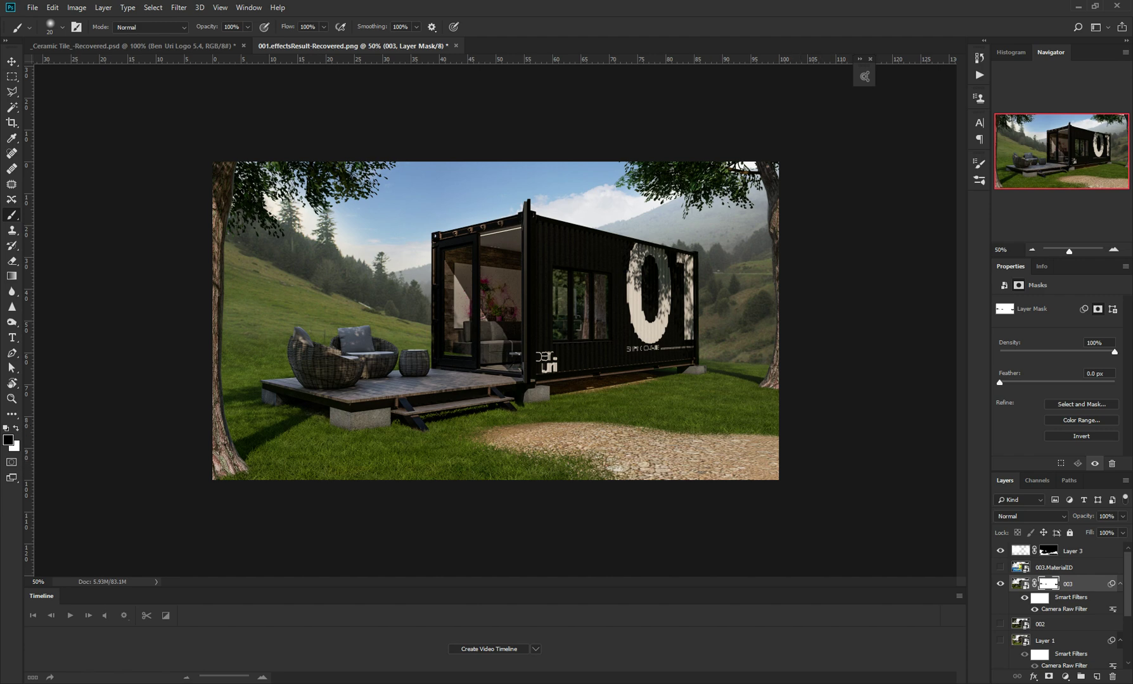
# Stamp all visible layers into a new layer above Layer 3 and convert it to a smart object.
pyautogui.click(1020, 551)
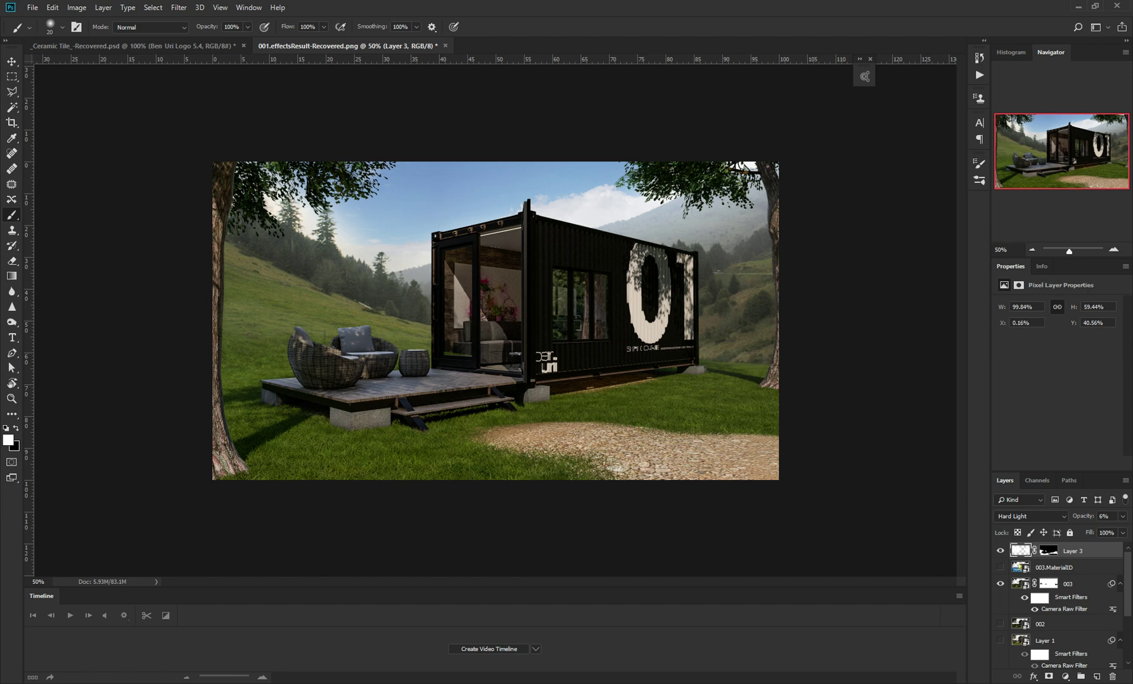
pyautogui.hotkey('ctrl', 'shift', 'alt', 'e')
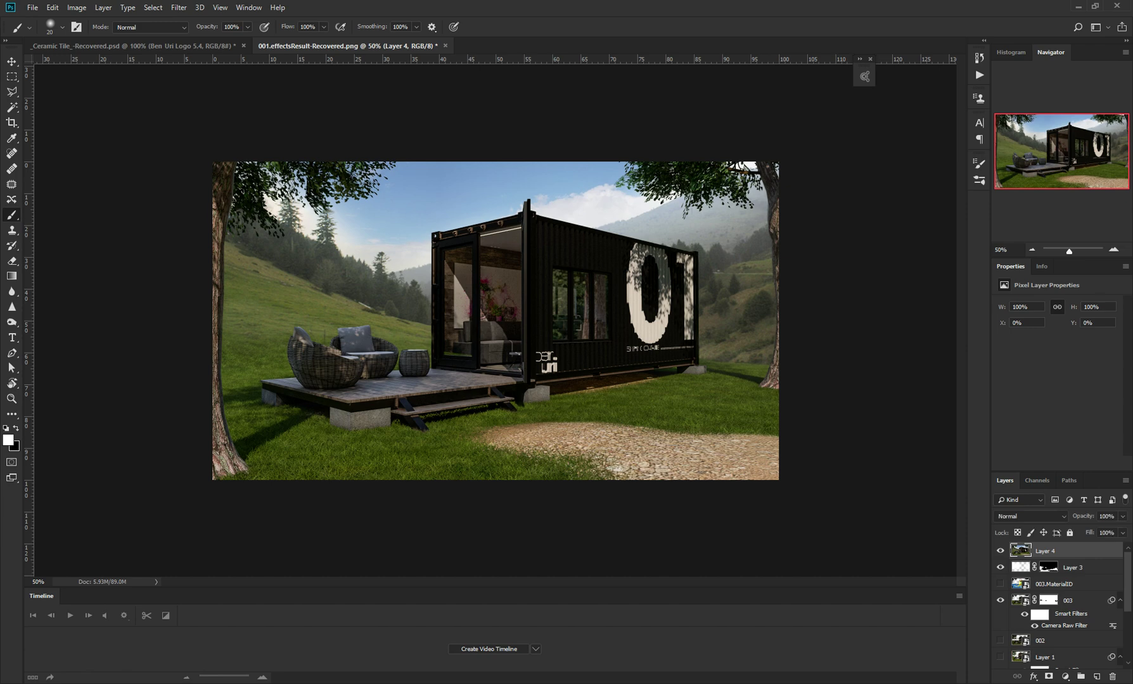
pyautogui.rightClick(1071, 550)
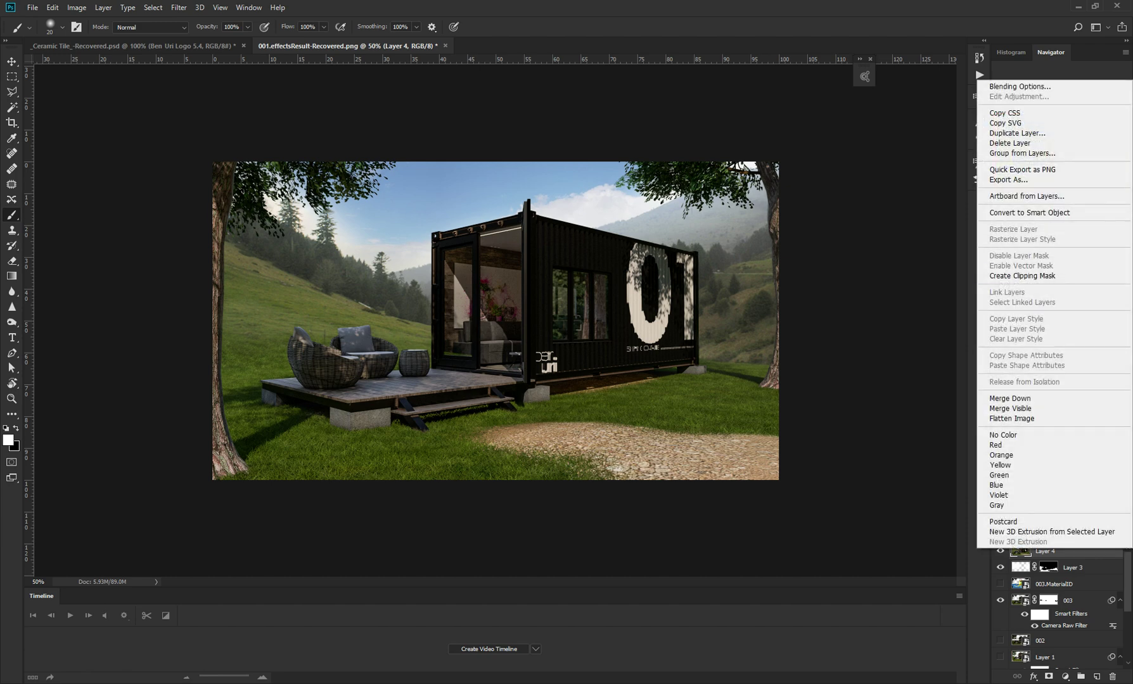
pyautogui.click(1029, 213)
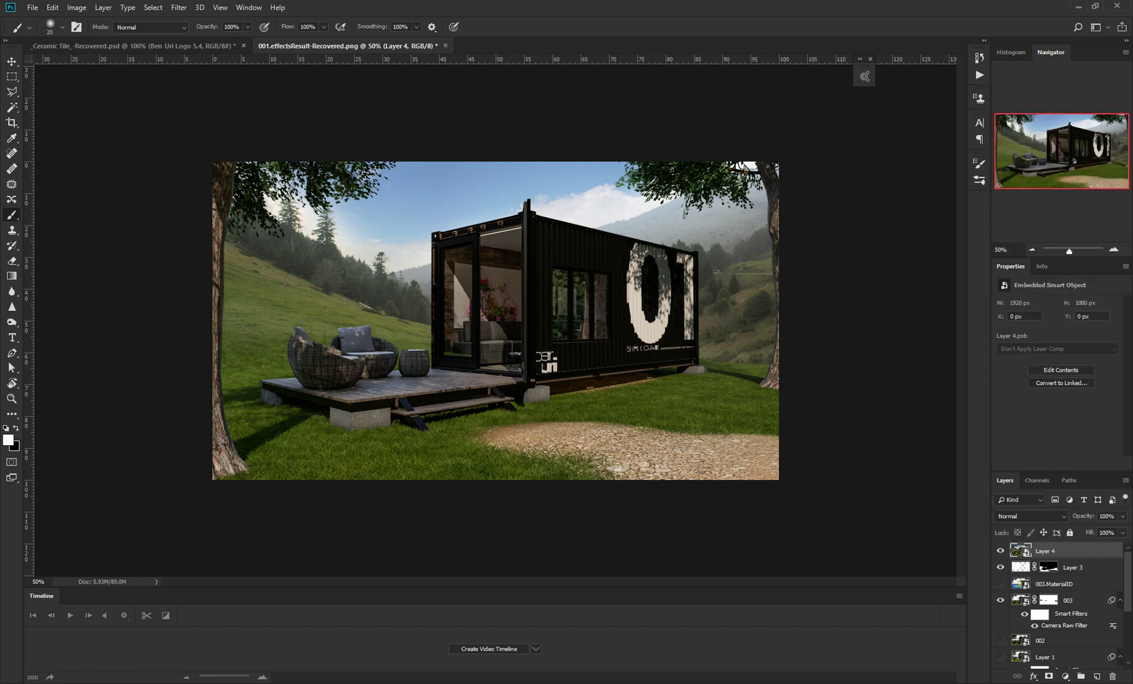
# Start Analog Efex Pro 2 on Layer 4, preview the effect across the whole image, and disable Dirt & Scratches, Lens Vignette and Film Type.
pyautogui.click(179, 7)
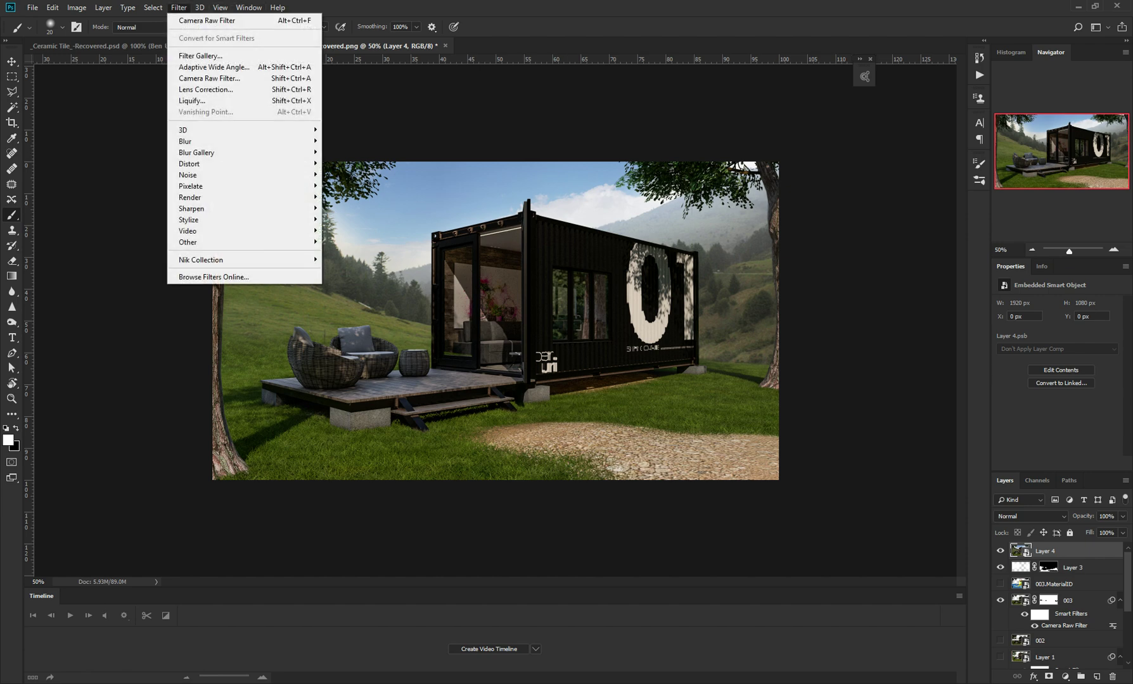
pyautogui.press('Right')
pyautogui.press('Return')
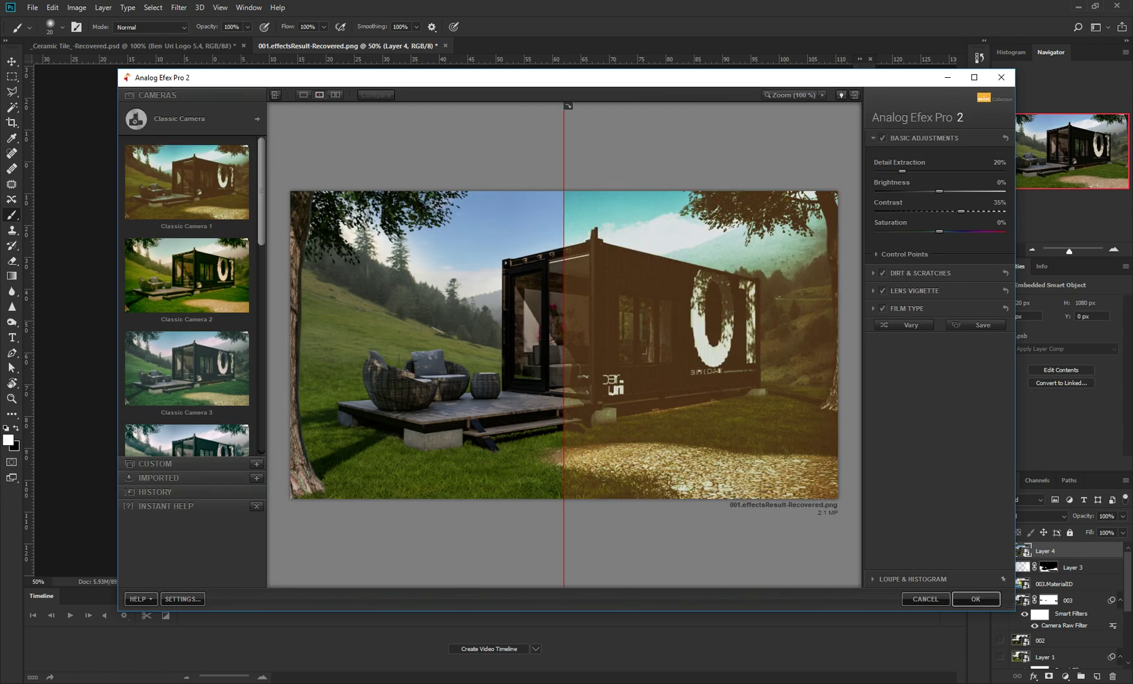
pyautogui.moveTo(563, 374); pyautogui.dragTo(291, 374)
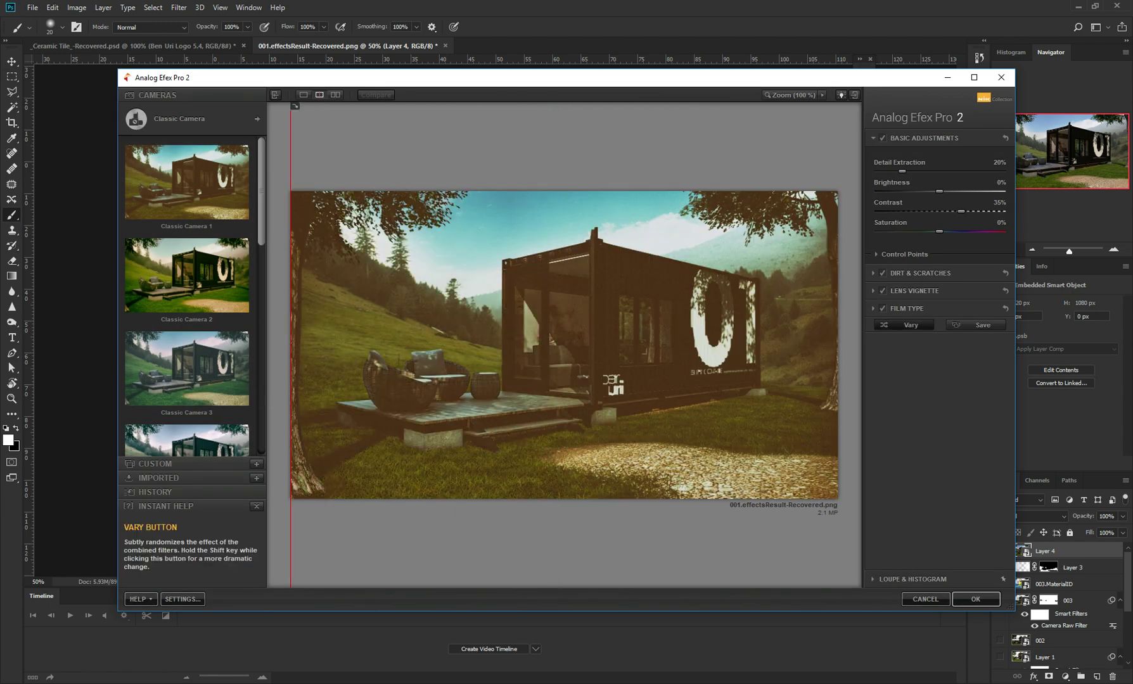
pyautogui.click(883, 272)
pyautogui.click(882, 290)
pyautogui.click(883, 309)
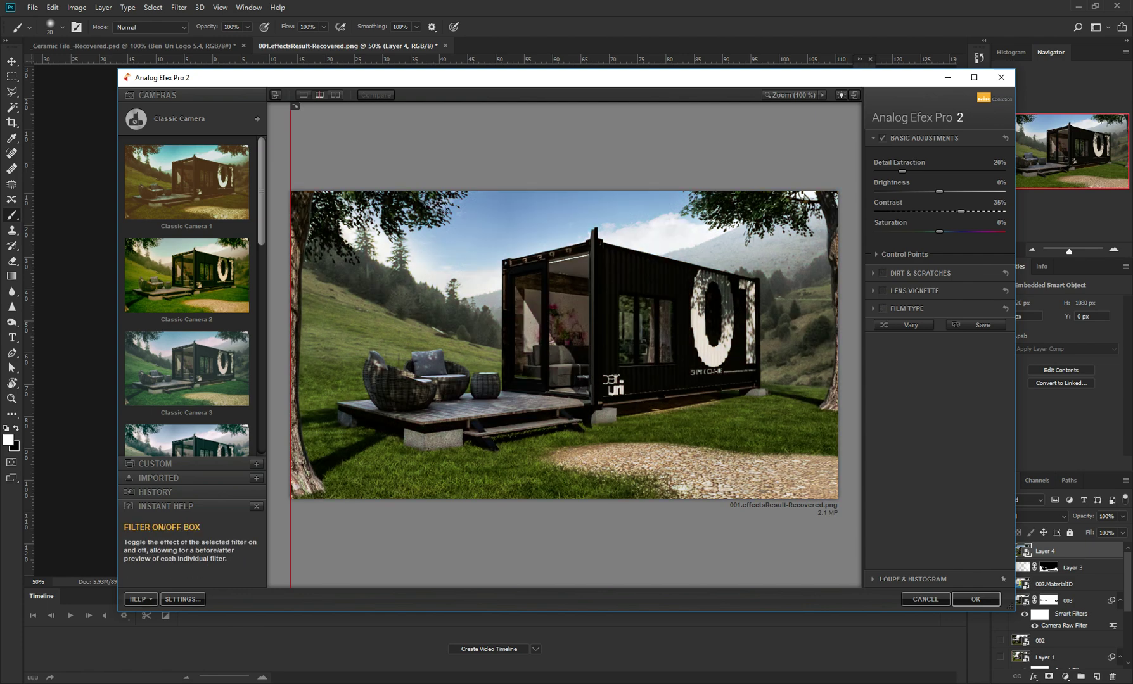
# Set the basic adjustments to 15% detail extraction, 6% brightness, 25% contrast and 2% saturation.
pyautogui.click(923, 138)
pyautogui.click(924, 139)
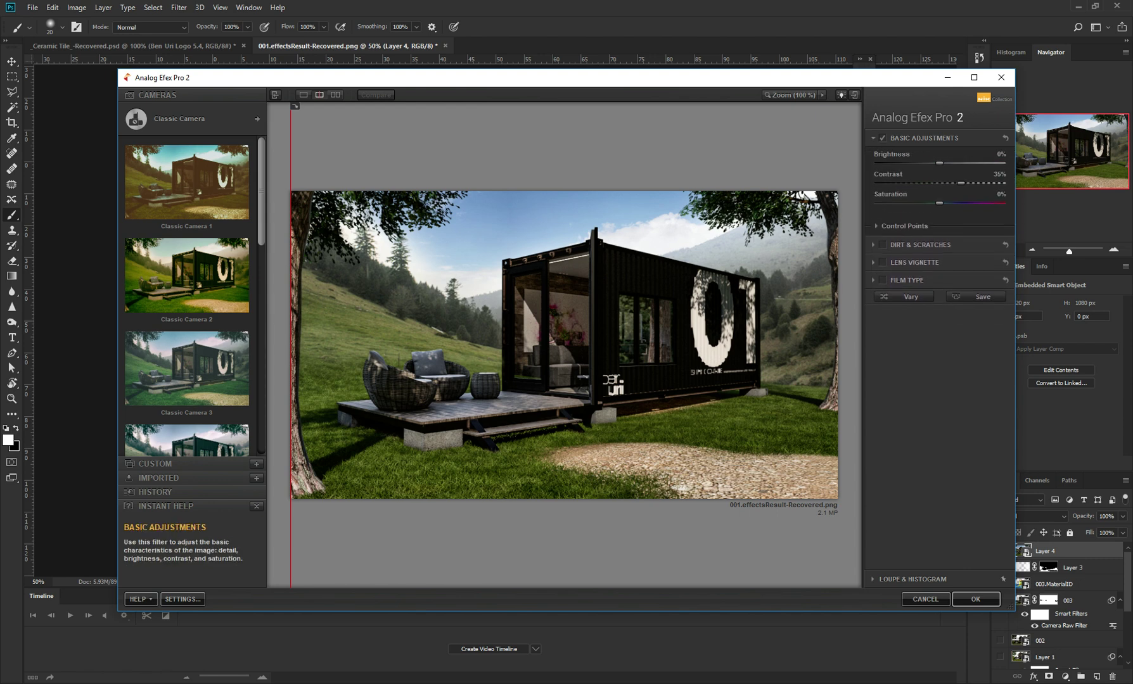
pyautogui.moveTo(902, 171)
pyautogui.mouseDown()
pyautogui.moveTo(893, 171)
pyautogui.moveTo(903, 171)
pyautogui.mouseUp()
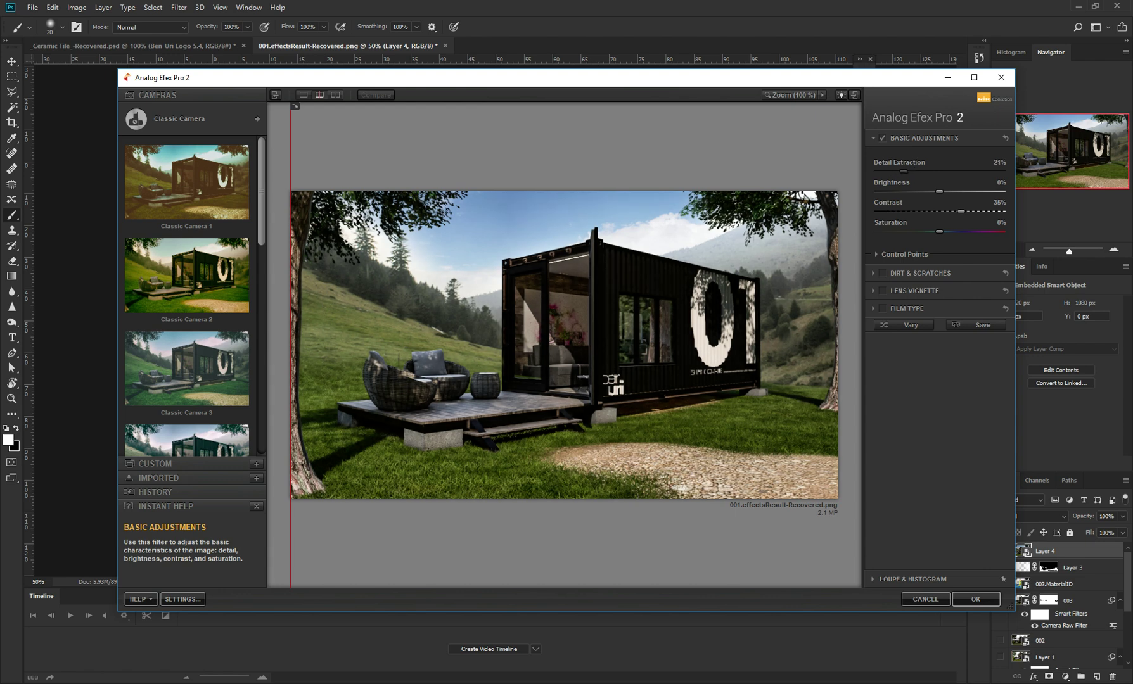
pyautogui.moveTo(900, 171); pyautogui.dragTo(901, 171)
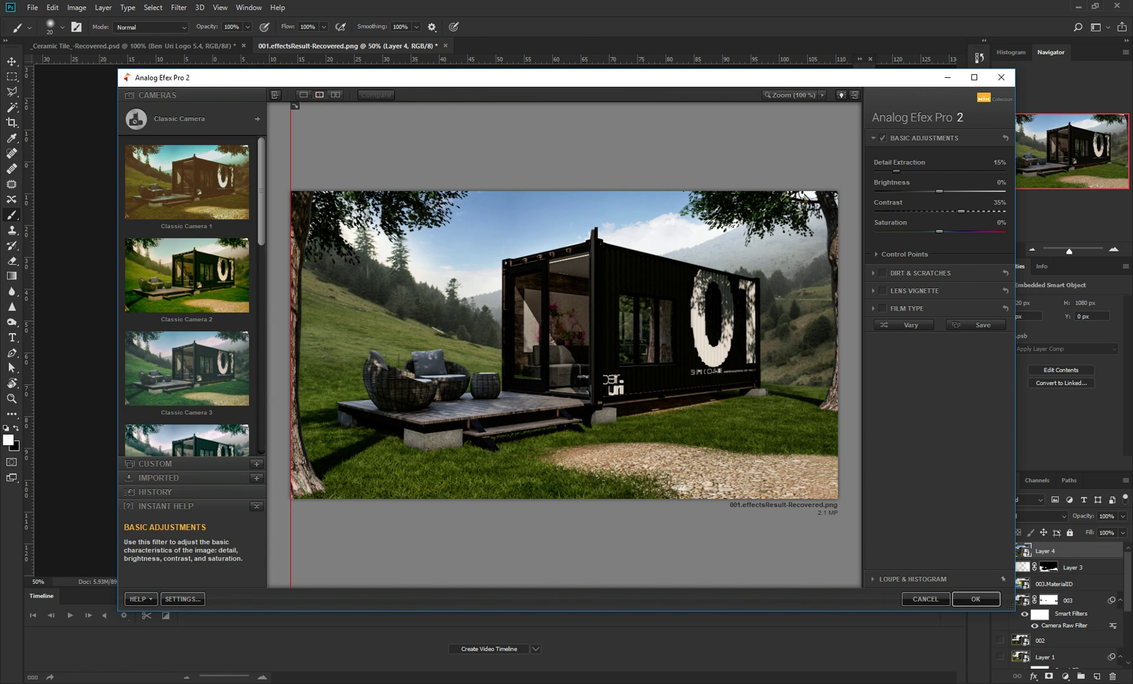
pyautogui.moveTo(939, 191); pyautogui.dragTo(945, 191)
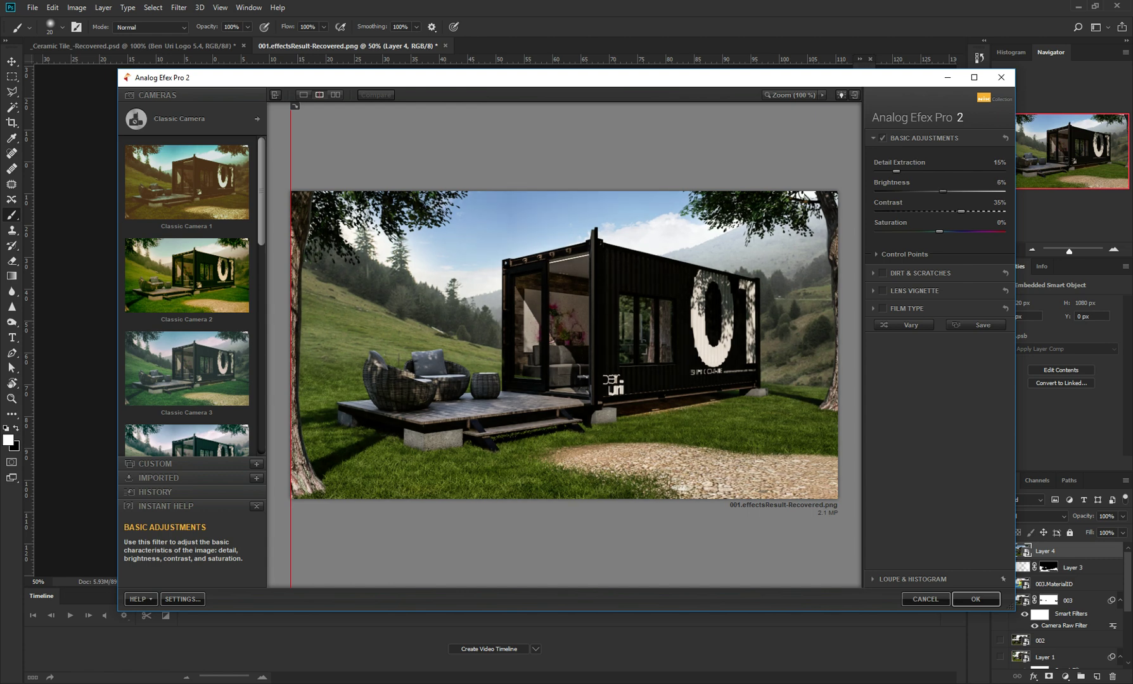
pyautogui.moveTo(961, 212); pyautogui.dragTo(952, 211)
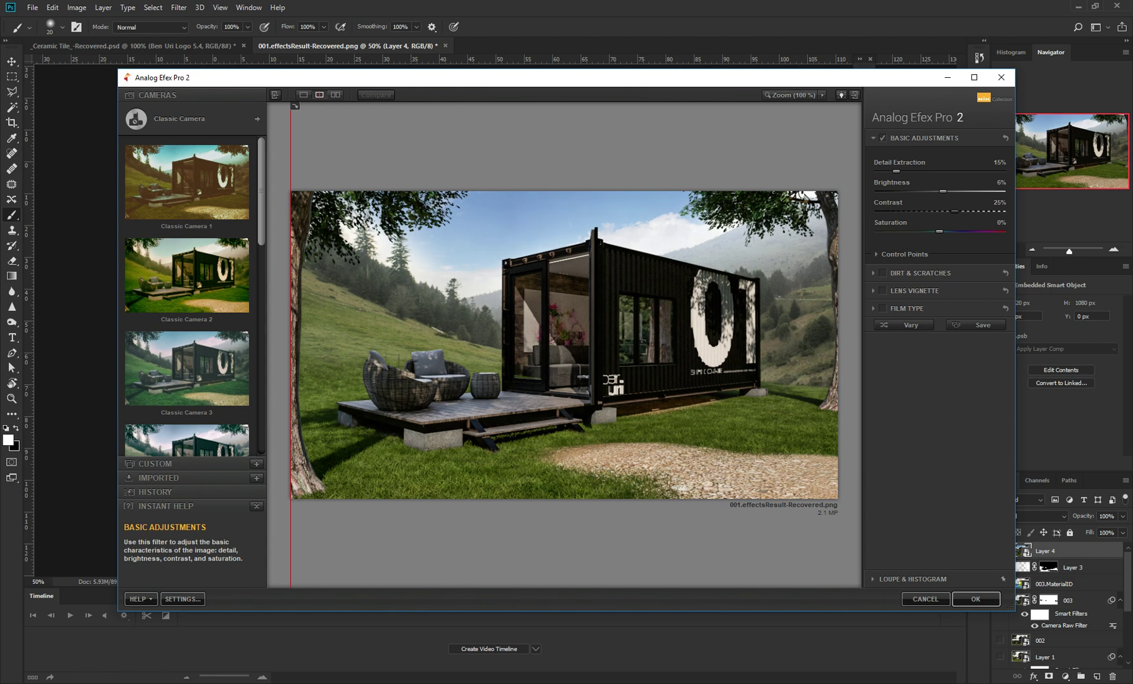
pyautogui.moveTo(939, 231); pyautogui.dragTo(943, 231)
# Enable the lens vignette with amount -22%, a shape about midway between circle and rectangle, and size 25%.
pyautogui.click(883, 309)
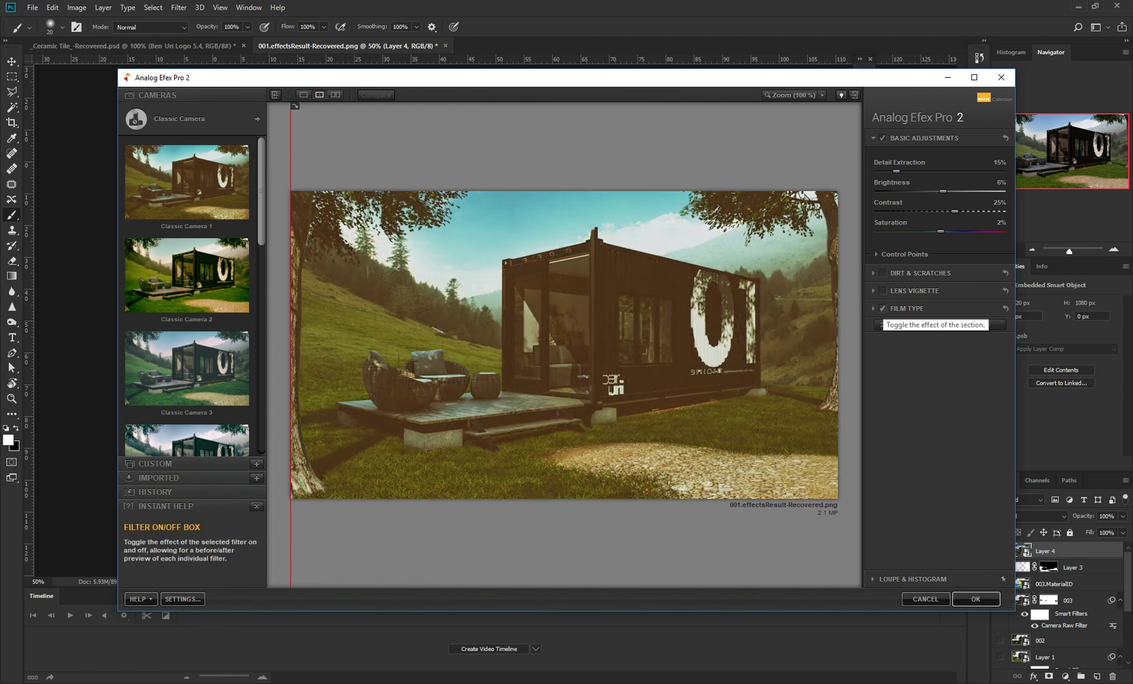
pyautogui.click(882, 309)
pyautogui.click(883, 291)
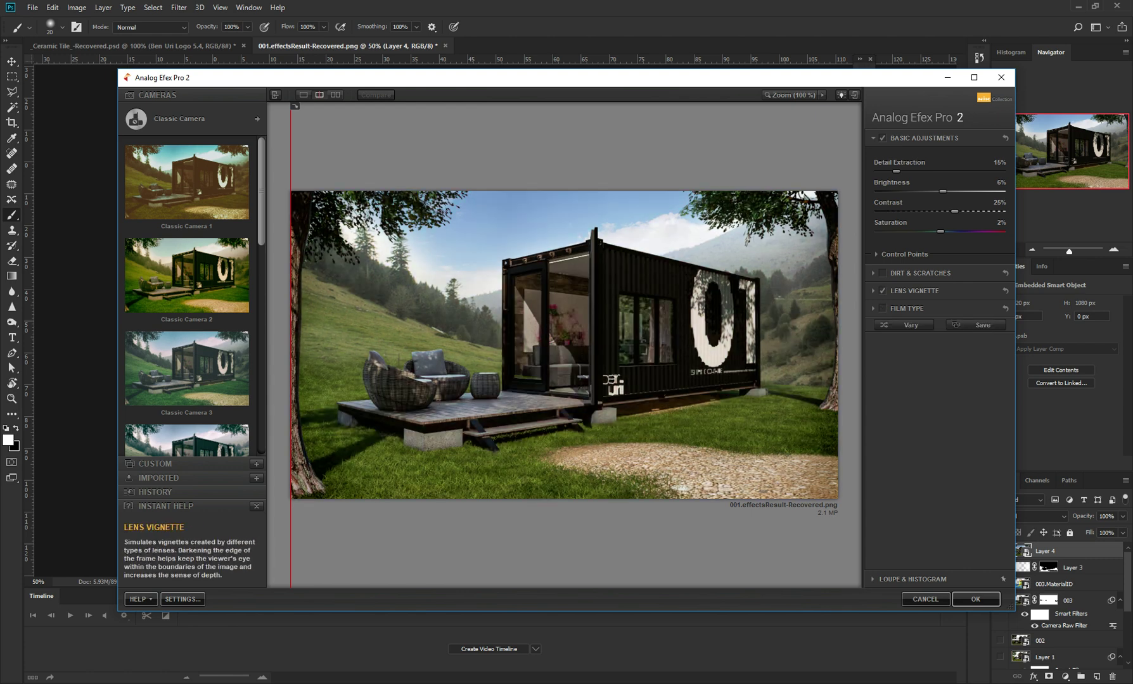
pyautogui.click(915, 291)
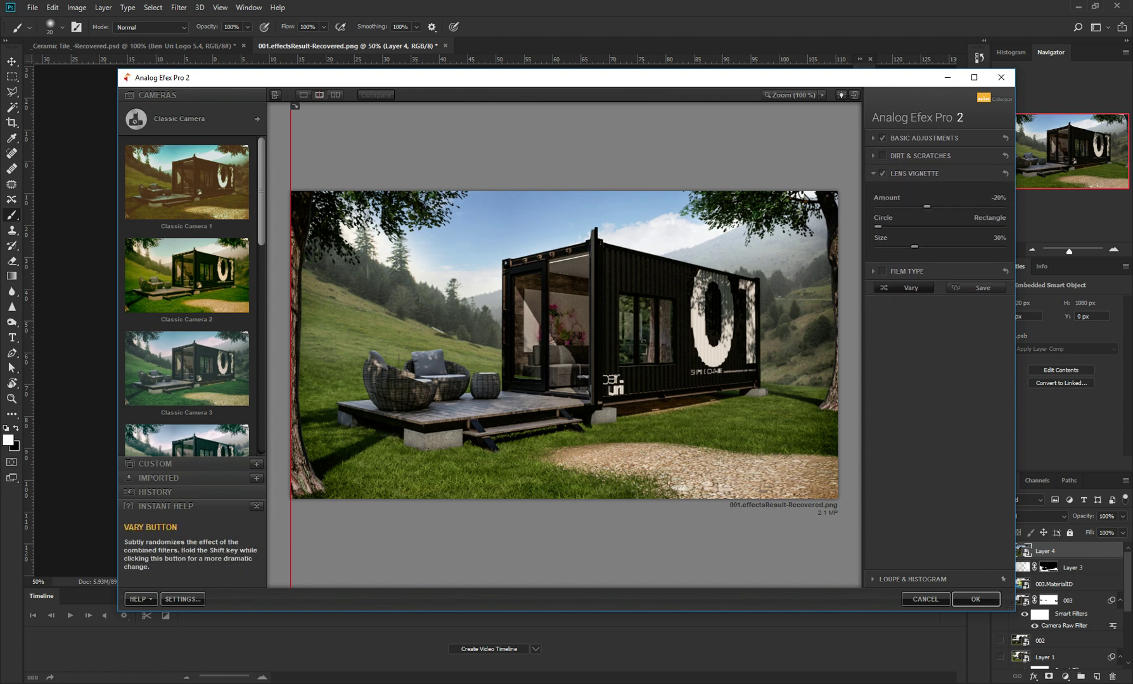
pyautogui.moveTo(927, 207)
pyautogui.mouseDown()
pyautogui.moveTo(880, 227)
pyautogui.moveTo(929, 226)
pyautogui.mouseUp()
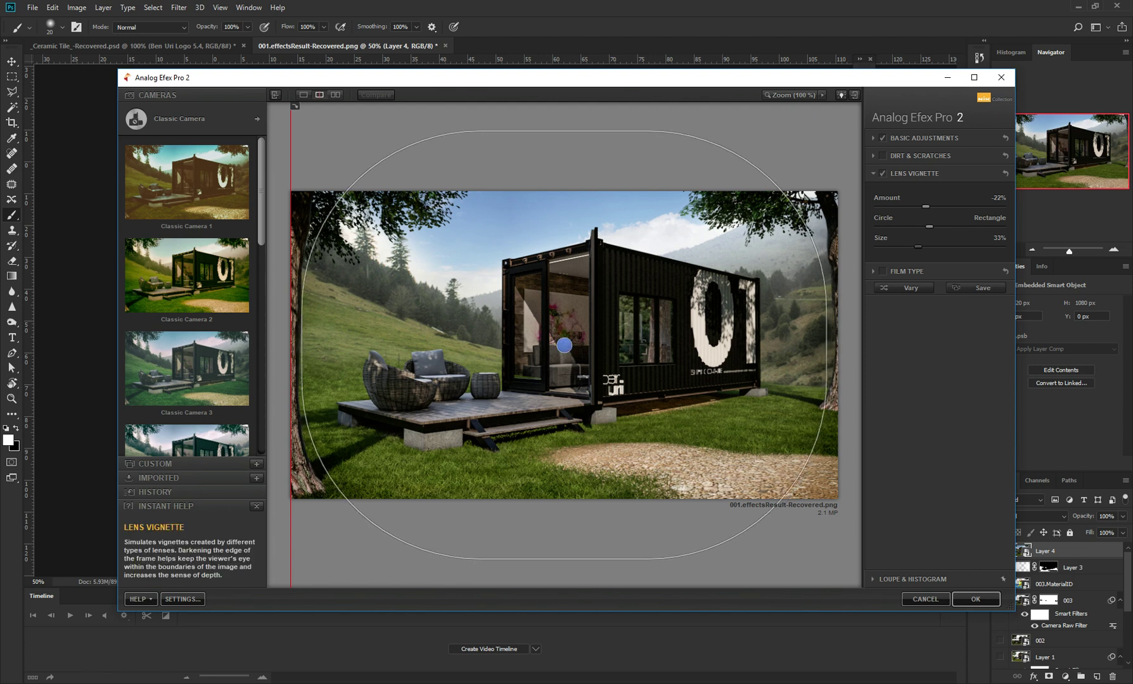
pyautogui.moveTo(915, 247); pyautogui.dragTo(909, 246)
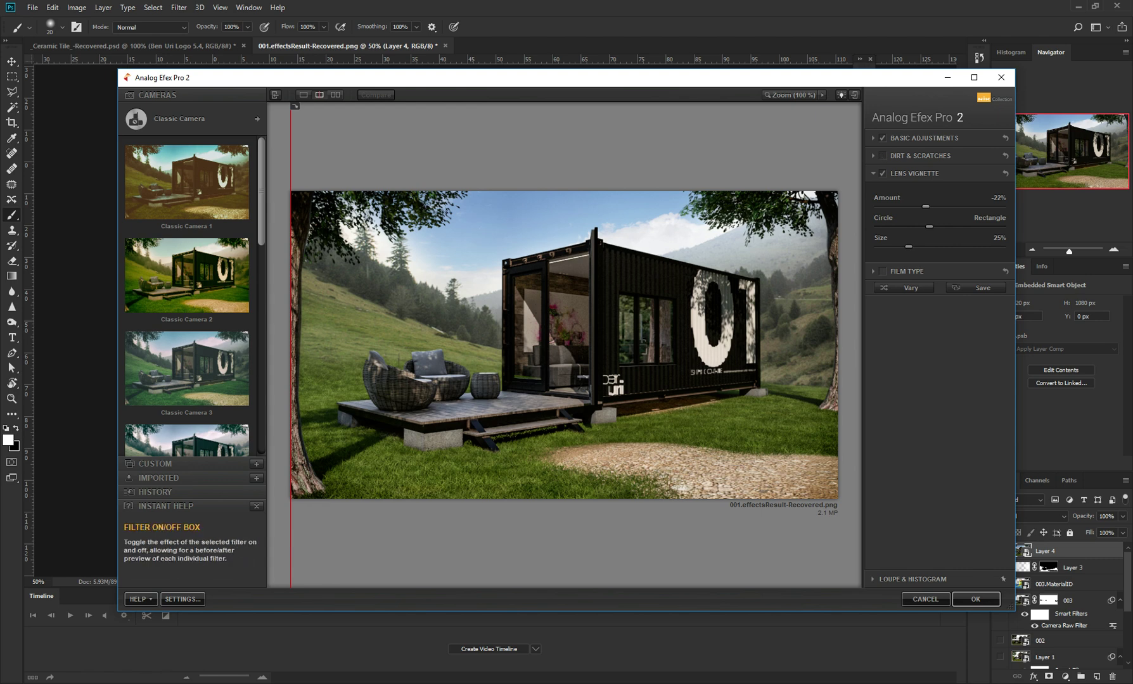
# Enable Film Type with the second film in the middle row of the Warm set and lower its strength to 5%.
pyautogui.click(883, 271)
pyautogui.click(907, 271)
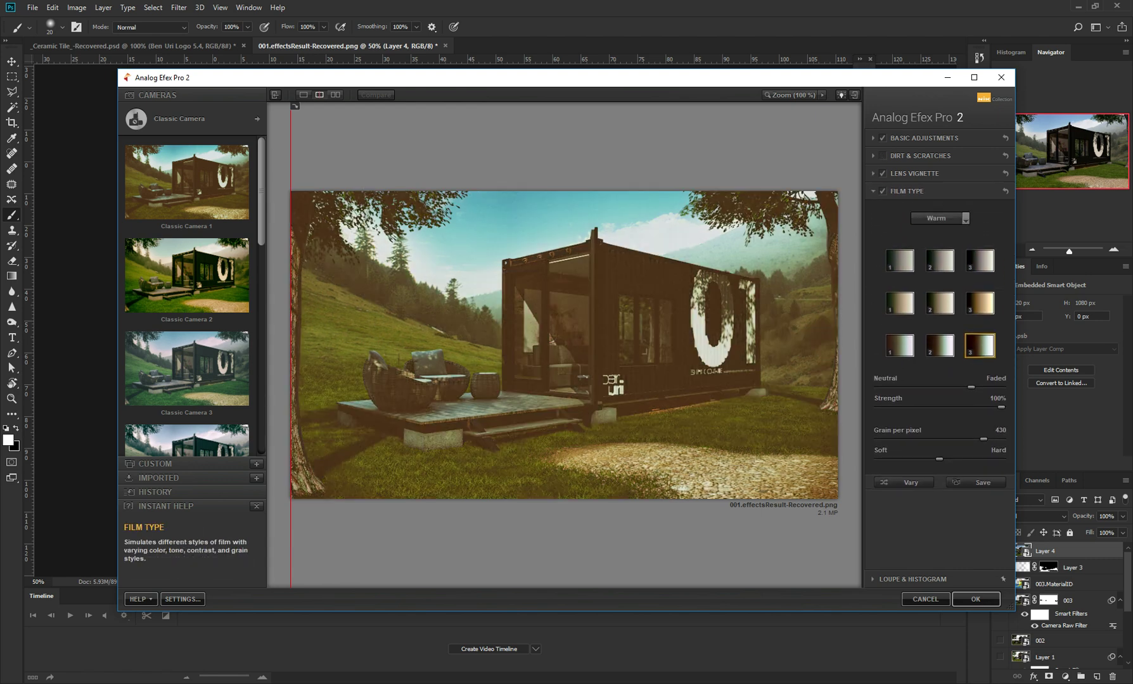
pyautogui.click(939, 303)
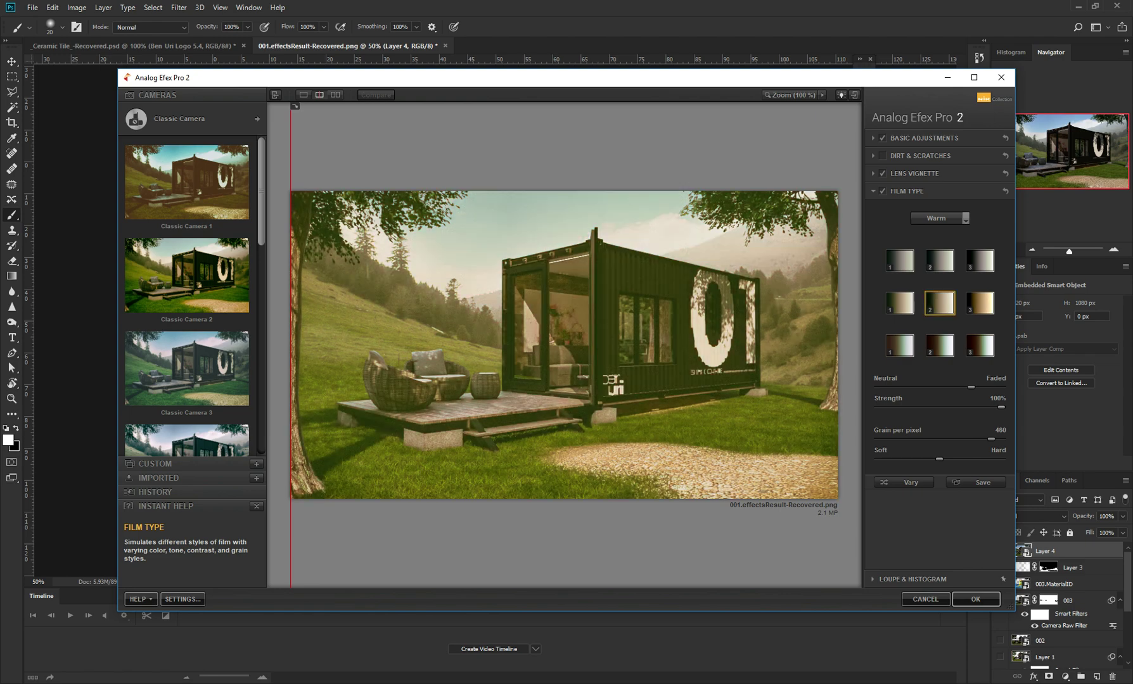
pyautogui.moveTo(1001, 407); pyautogui.dragTo(887, 407)
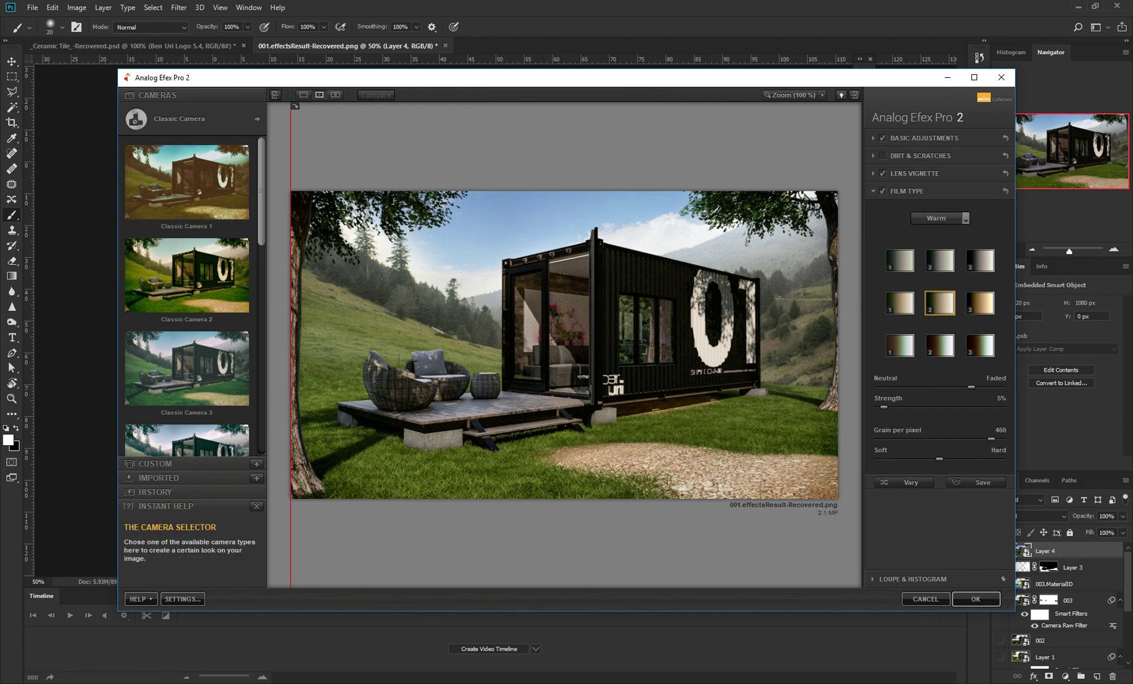
# Switch to Camera Kit and add a Light Leaks filter with the orange Soft leak at 7% strength.
pyautogui.click(192, 118)
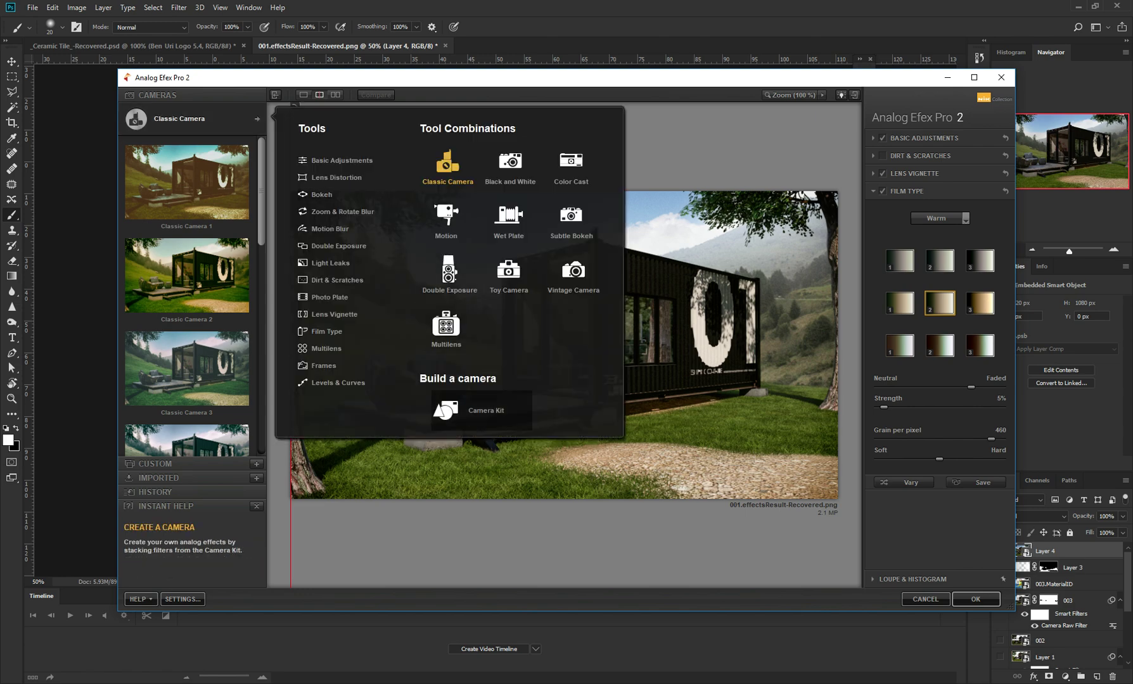
pyautogui.click(483, 411)
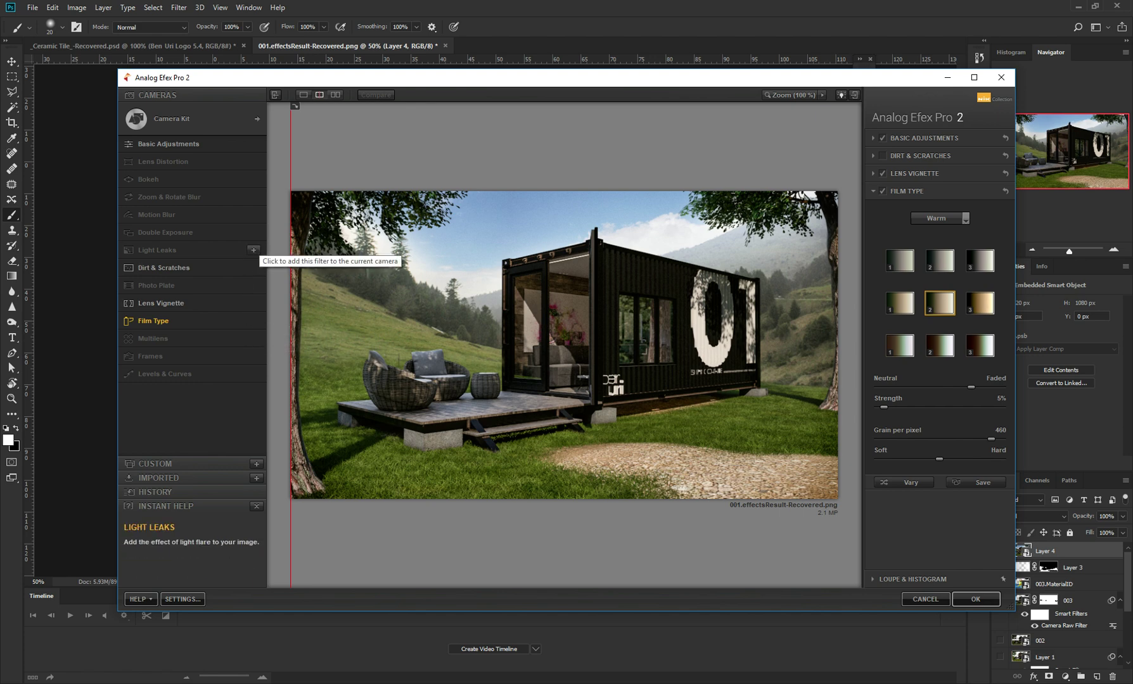
pyautogui.click(253, 250)
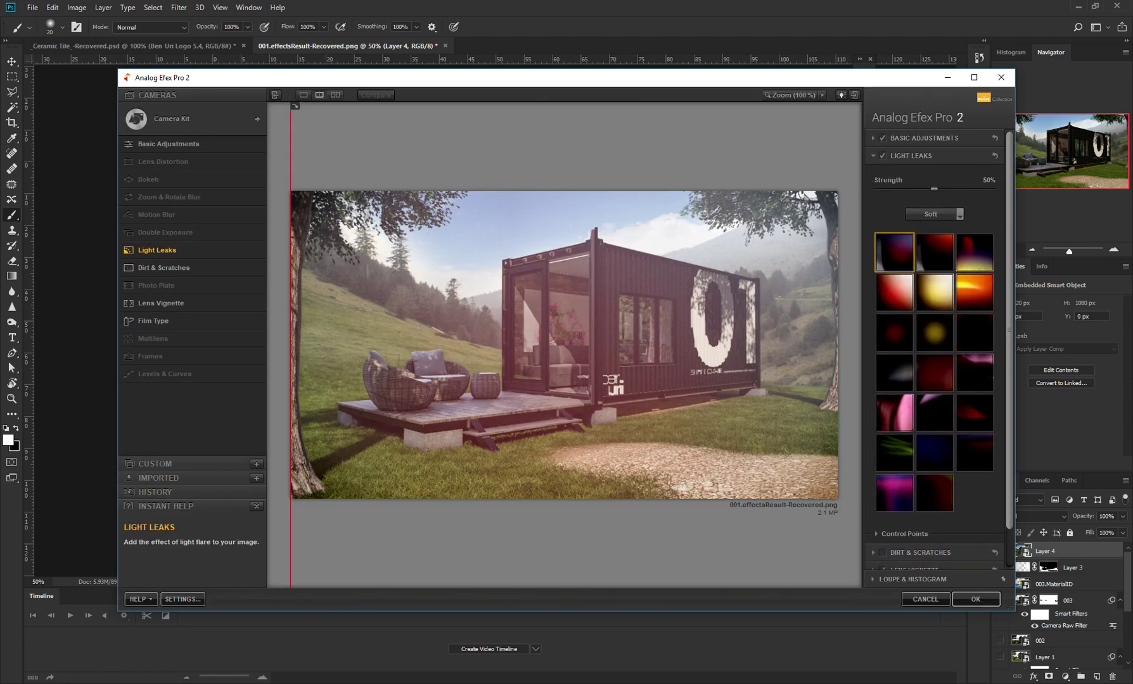
pyautogui.click(975, 292)
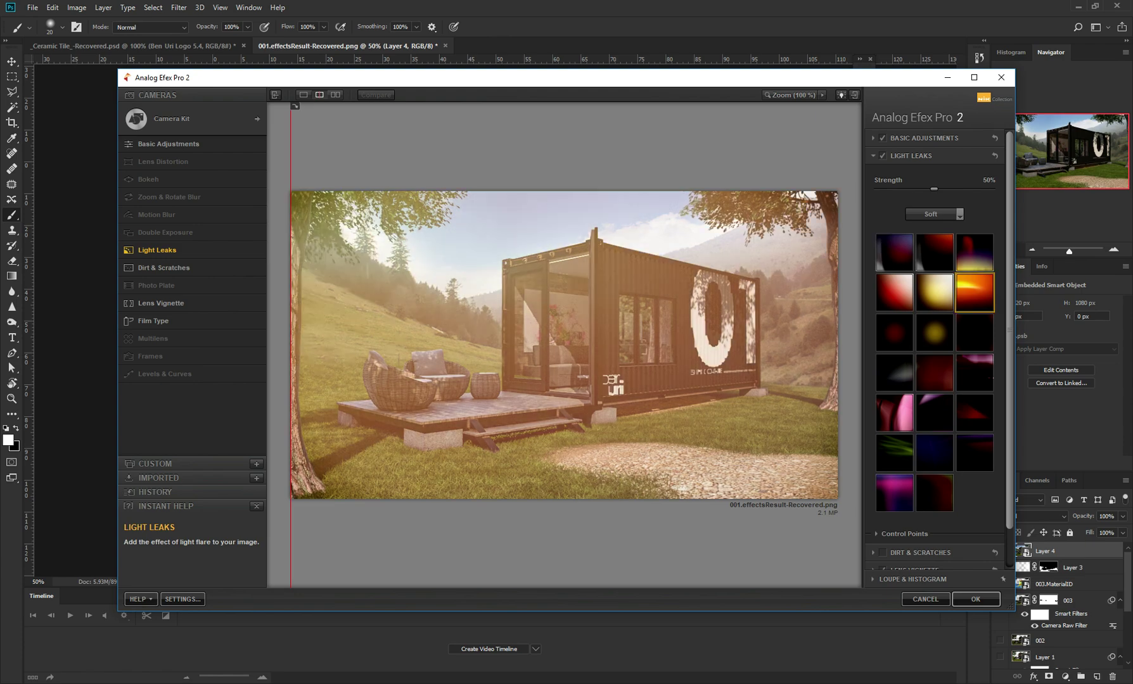
pyautogui.moveTo(934, 188); pyautogui.dragTo(916, 188)
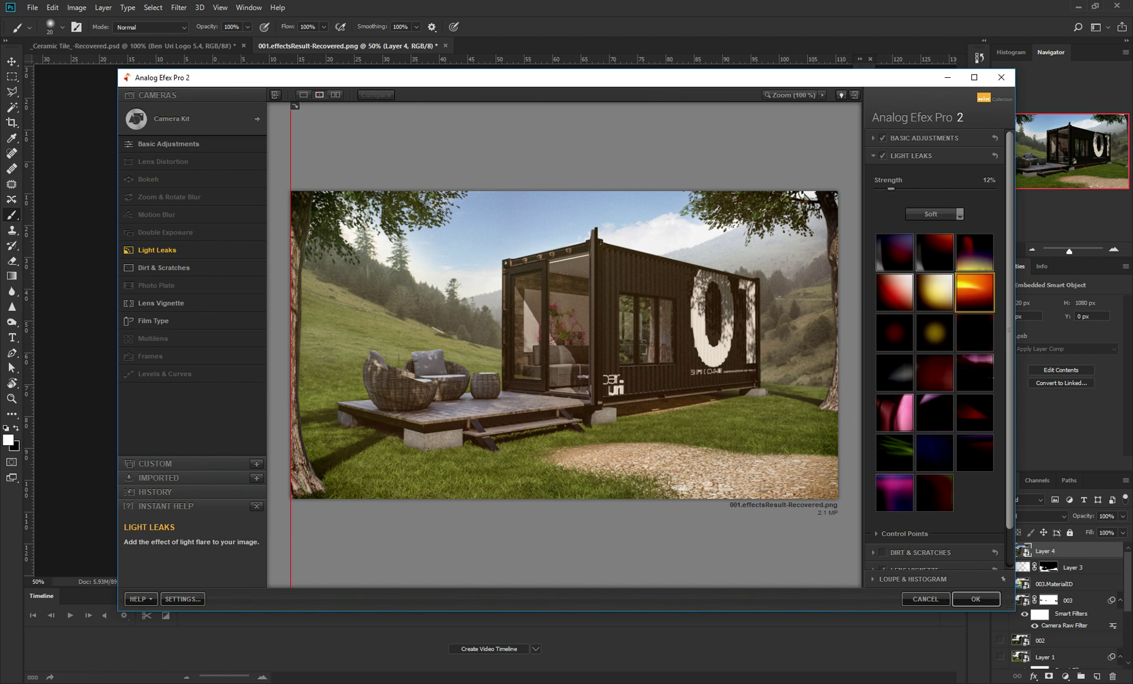
pyautogui.moveTo(891, 188); pyautogui.dragTo(886, 189)
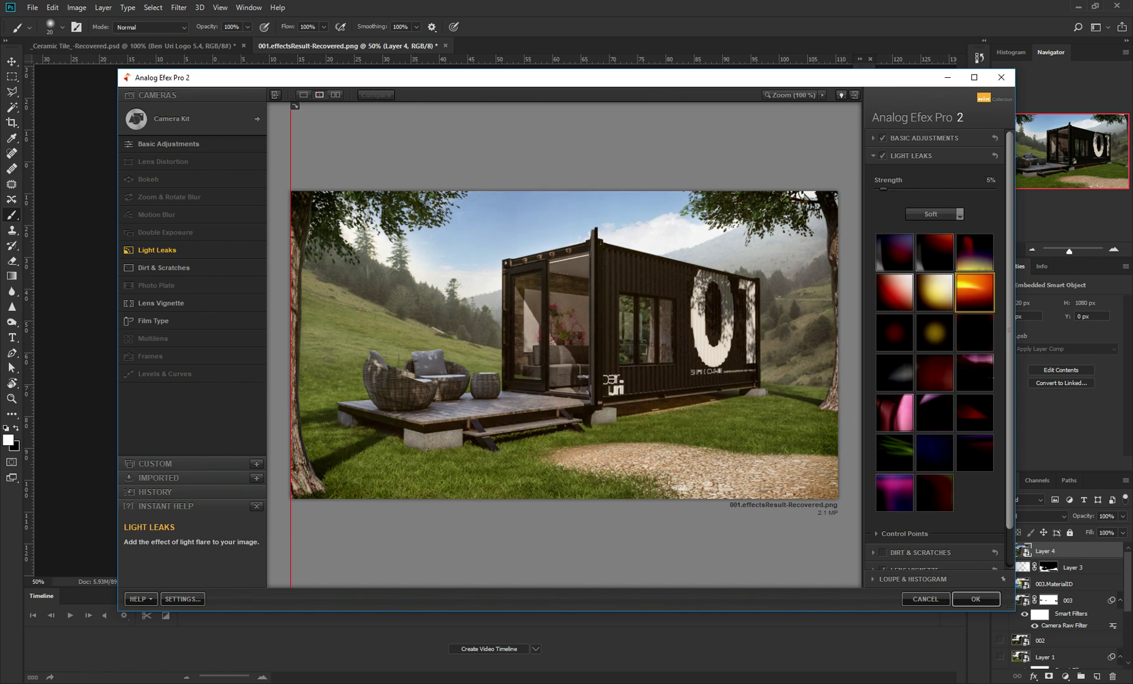
pyautogui.moveTo(884, 188); pyautogui.dragTo(885, 188)
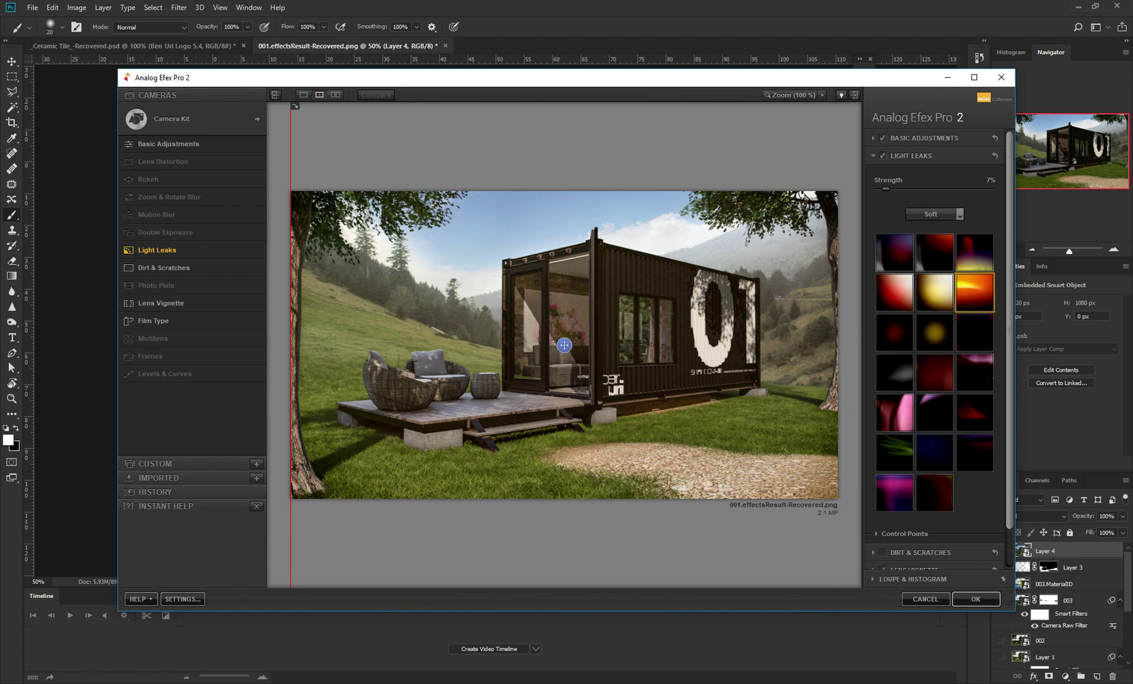
# Check the filtered preview against the original and apply the Analog Efex Pro 2 effect to Layer 4.
pyautogui.moveTo(296, 106)
pyautogui.mouseDown()
pyautogui.moveTo(838, 106)
pyautogui.moveTo(293, 107)
pyautogui.mouseUp()
pyautogui.moveTo(294, 106)
pyautogui.mouseDown()
pyautogui.moveTo(842, 106)
pyautogui.moveTo(295, 106)
pyautogui.mouseUp()
pyautogui.click(976, 599)
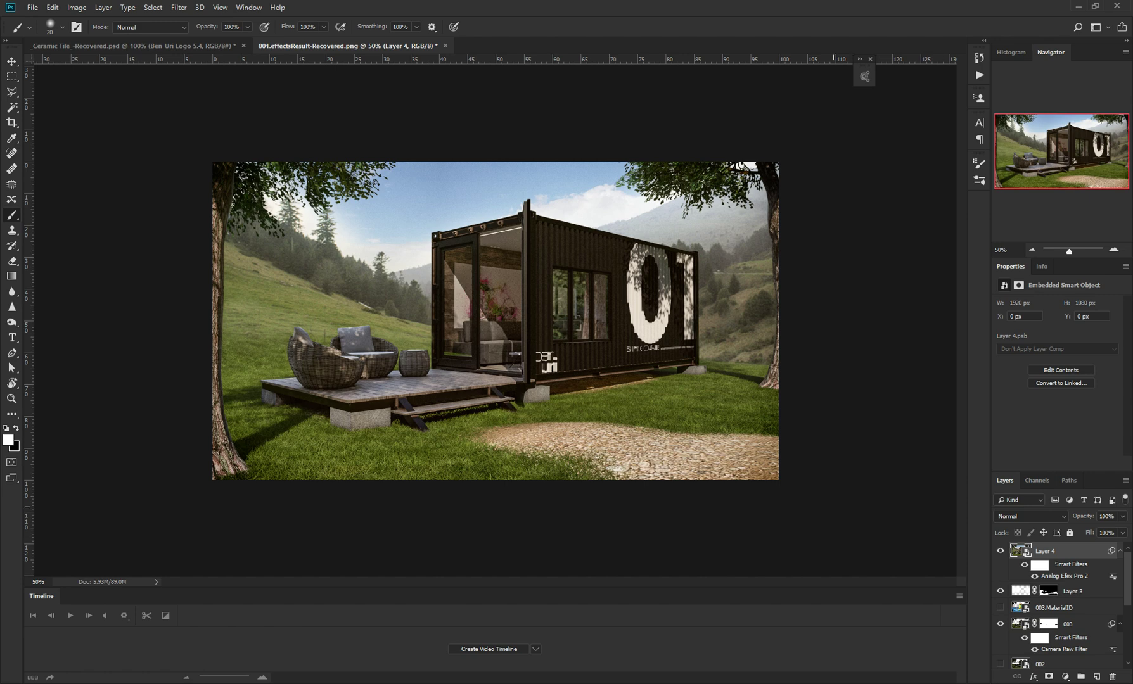
# Compare the image with and without Layer 4's filter effect, and leave Layer 4 hidden.
pyautogui.hotkey('ctrl', '+')
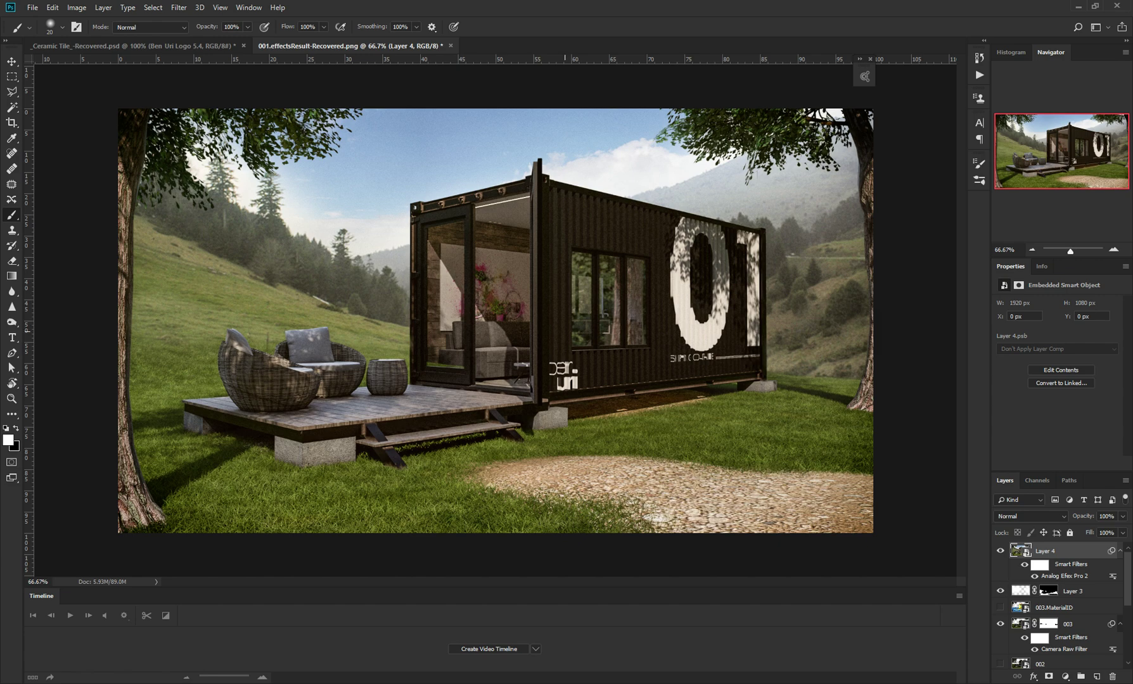
pyautogui.hotkey('ctrl', ',')
pyautogui.hotkey('ctrl', ',')
pyautogui.hotkey('ctrl', ',')
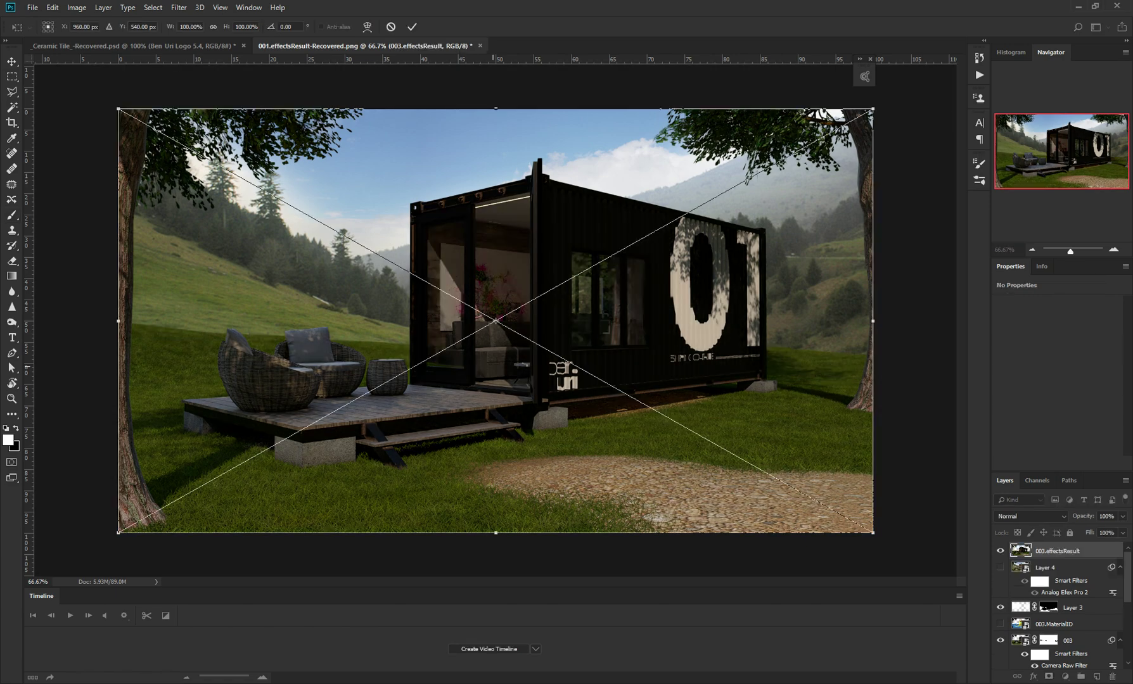
# Place the 003.effectsResult image directly below Layer 3 and give it layer 003's mask and smart filter.
pyautogui.press('Return')
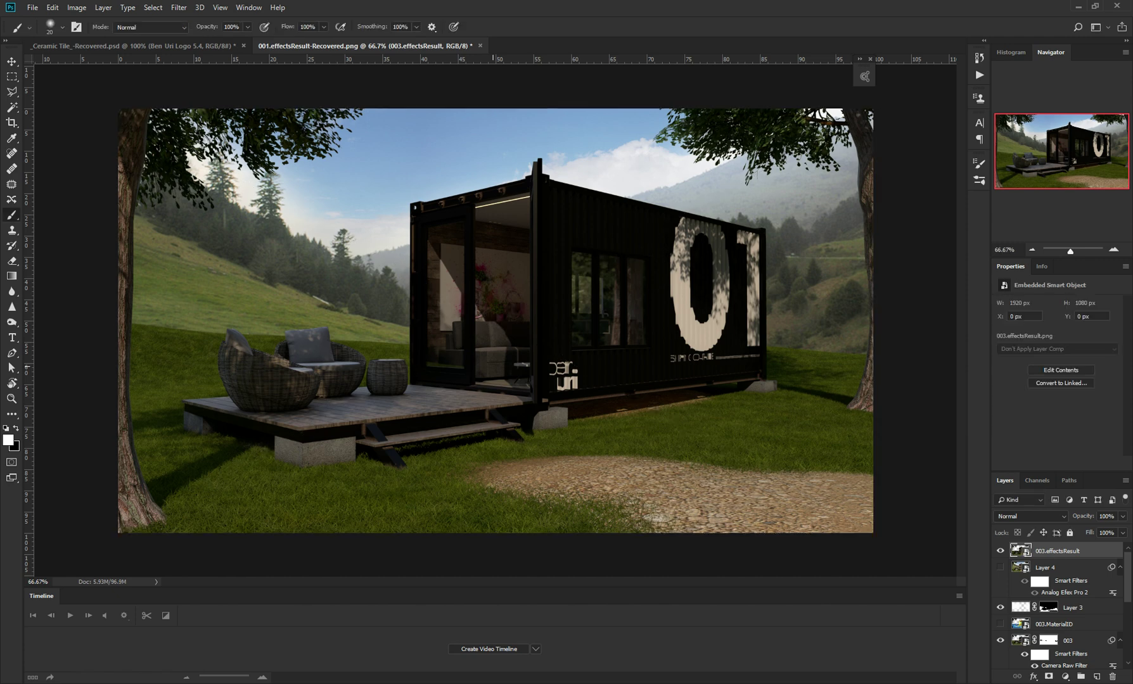
pyautogui.moveTo(1057, 550); pyautogui.dragTo(1057, 612)
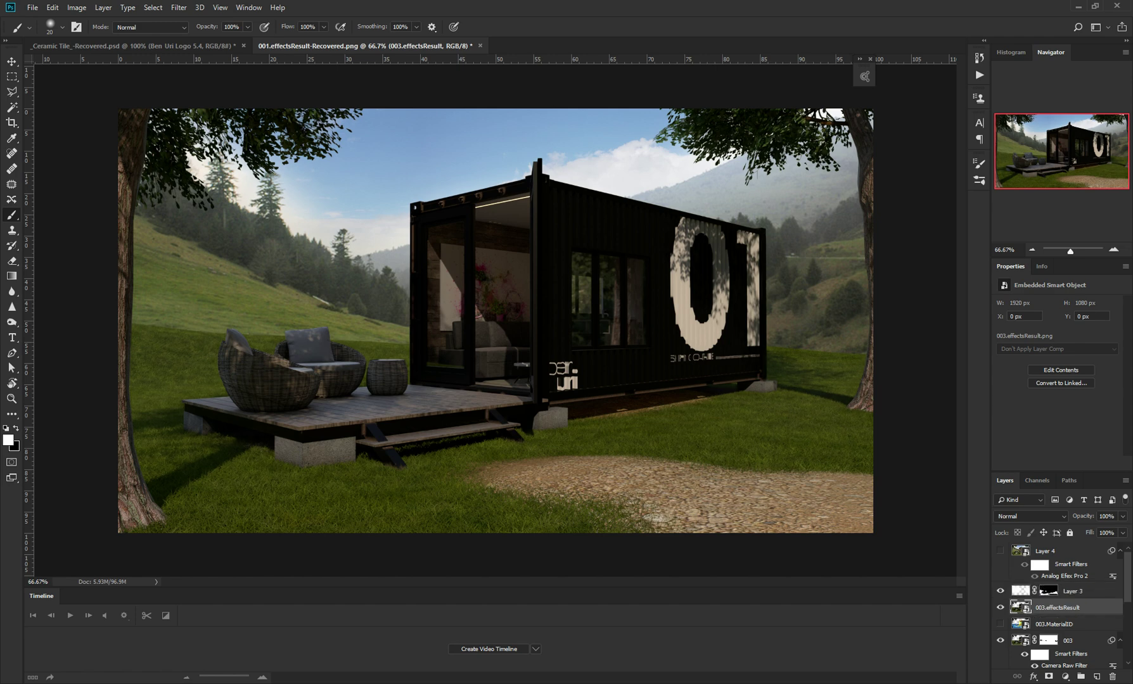
pyautogui.click(1048, 676)
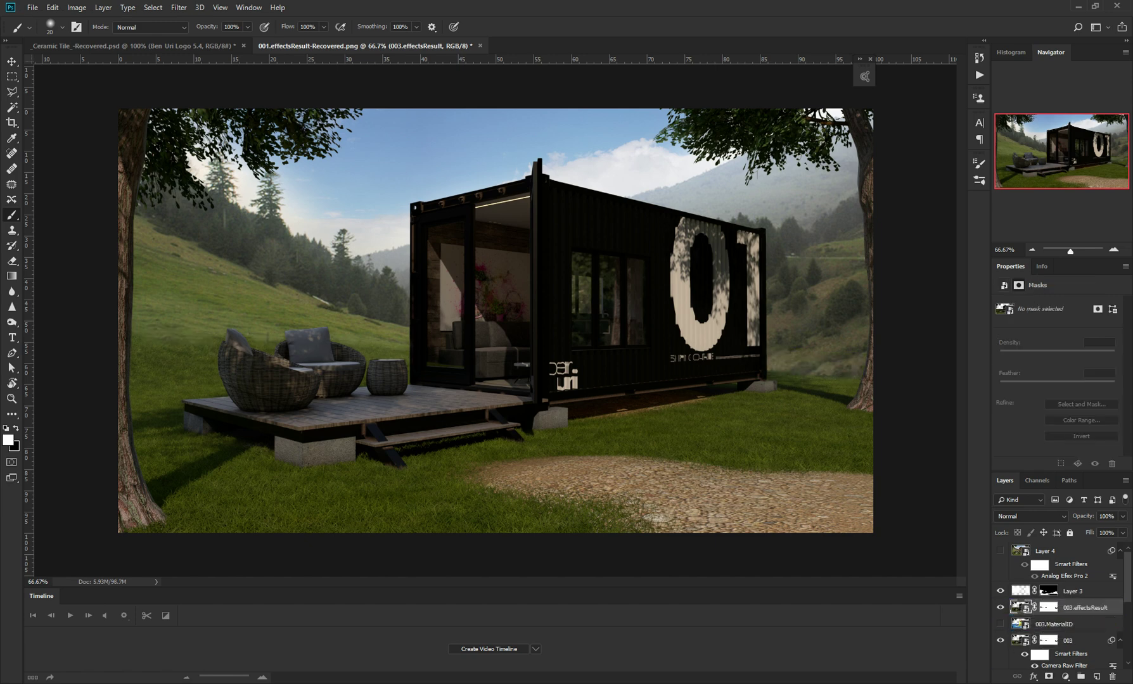
pyautogui.hotkey('ctrl', '2')
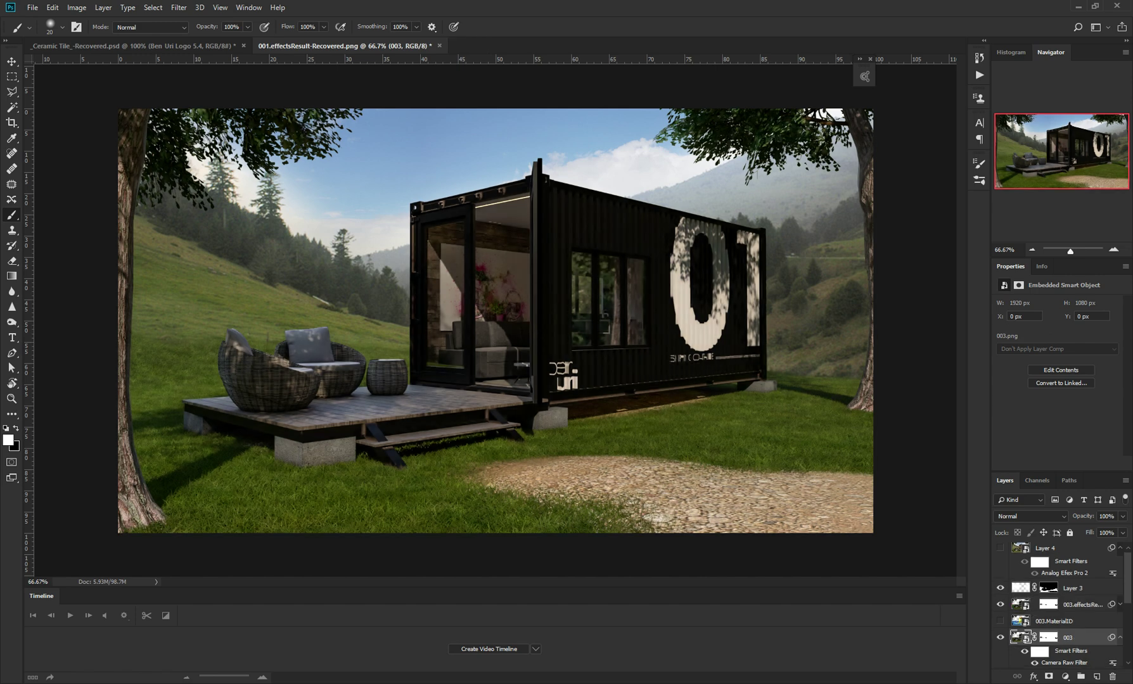
# Compare the image with and without the 003.effectsResult layer.
pyautogui.hotkey('ctrl', ',')
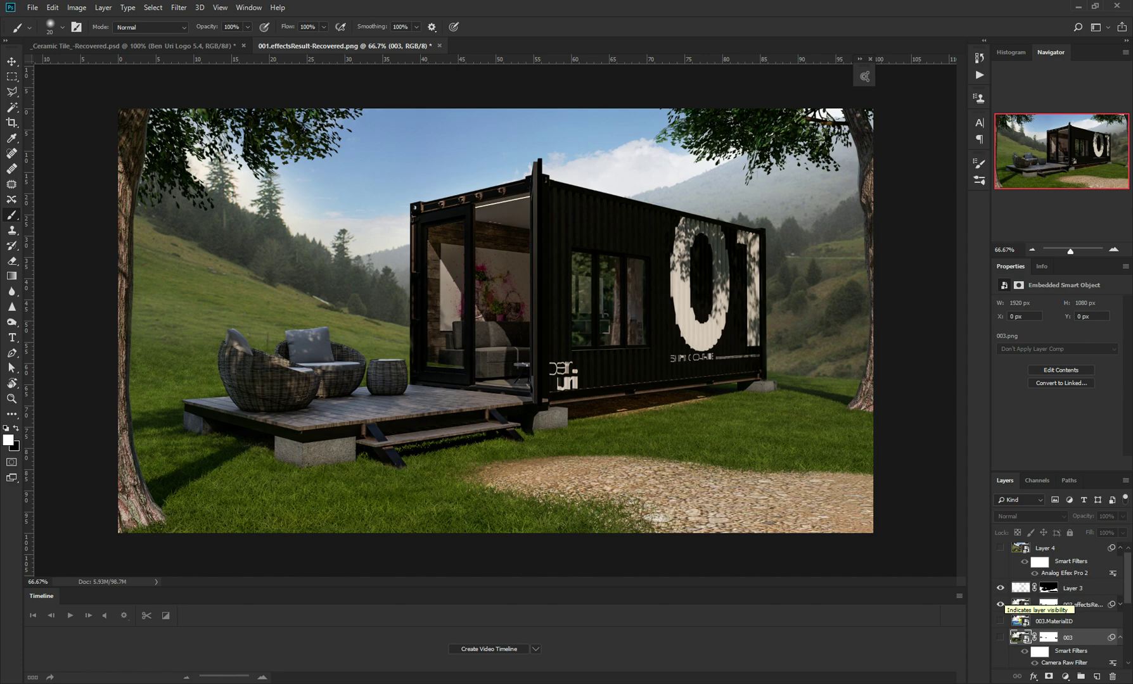
pyautogui.click(1001, 605)
pyautogui.click(1000, 605)
# Merge a copy of all visible layers above Layer 3, including 003.effectsResult, and convert it to a smart object.
pyautogui.click(1073, 588)
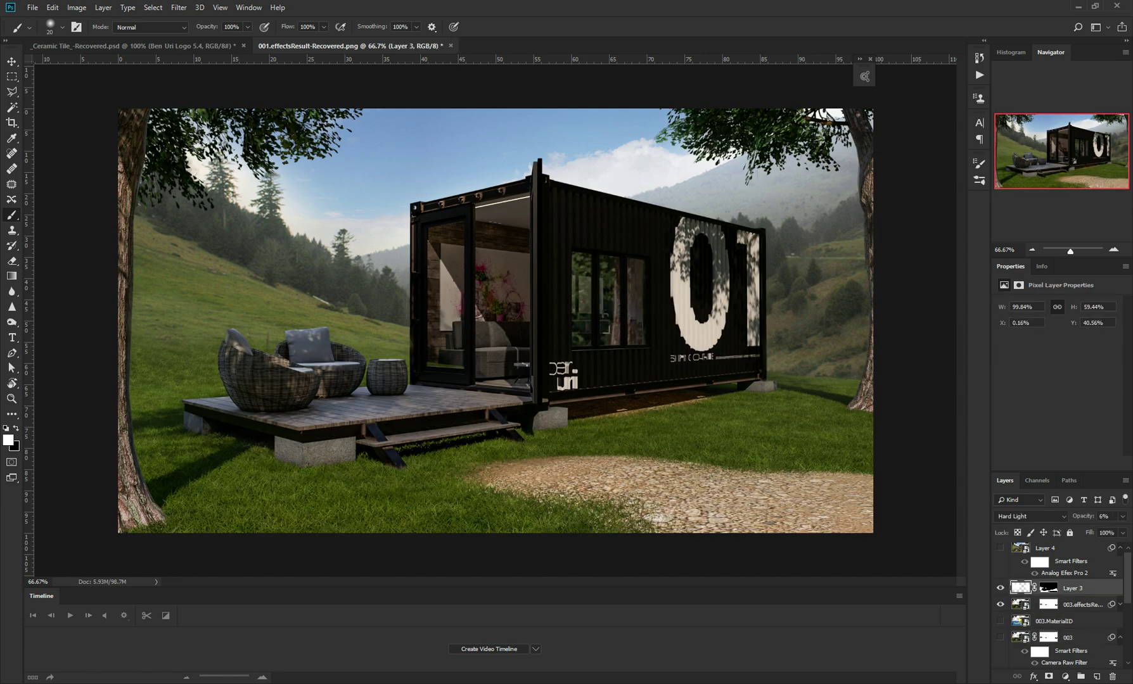
pyautogui.hotkey('ctrl', 'shift', 'alt', 'e')
pyautogui.rightClick(1045, 588)
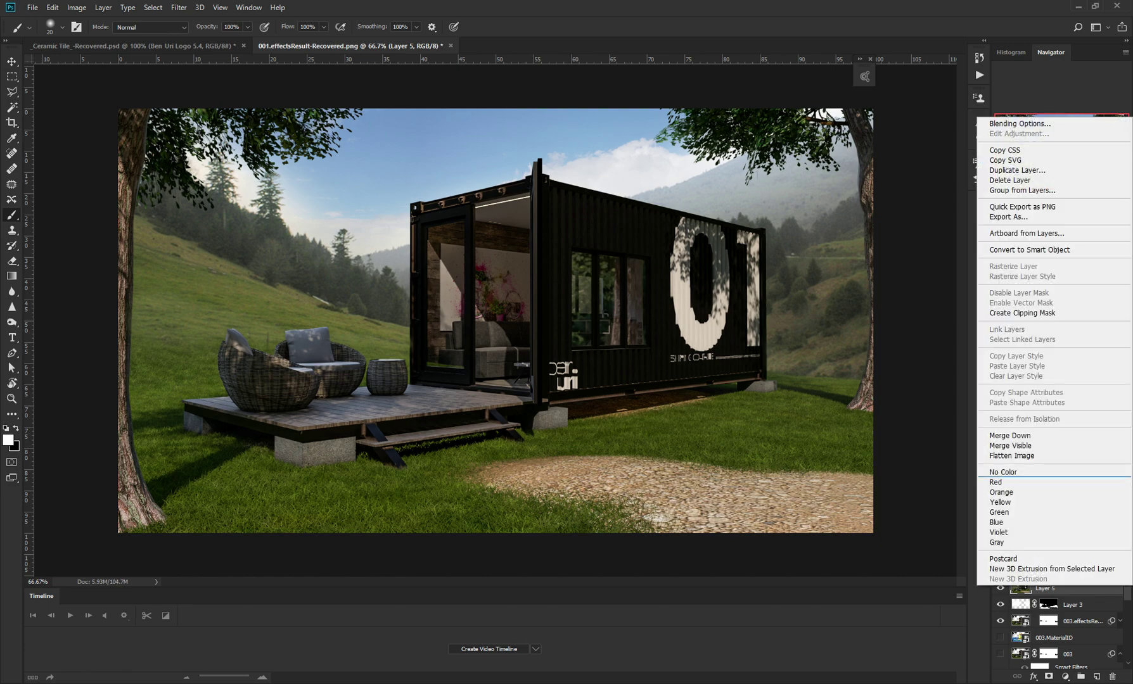
pyautogui.click(1051, 250)
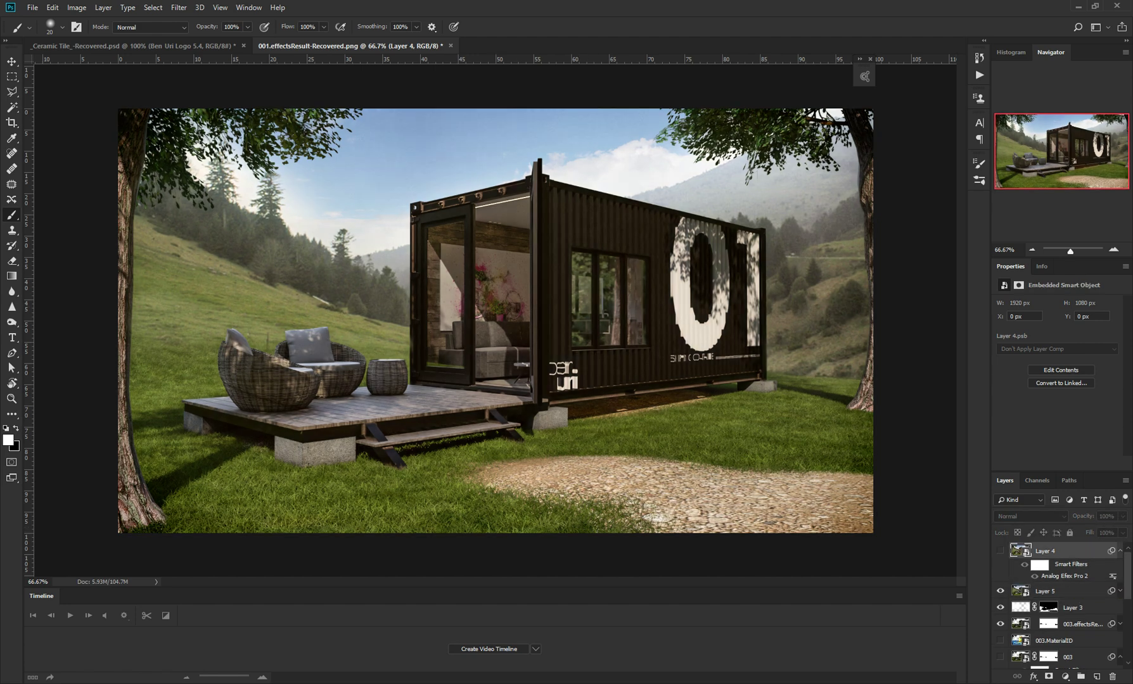
# Compare the image with and without Layer 4, both in full and close up at 200%, and leave Layer 4 hidden.
pyautogui.hotkey('ctrl', ',')
pyautogui.hotkey('ctrl', ',')
pyautogui.hotkey('ctrl', ',')
pyautogui.hotkey('ctrl', '+')
pyautogui.hotkey('ctrl', '+')
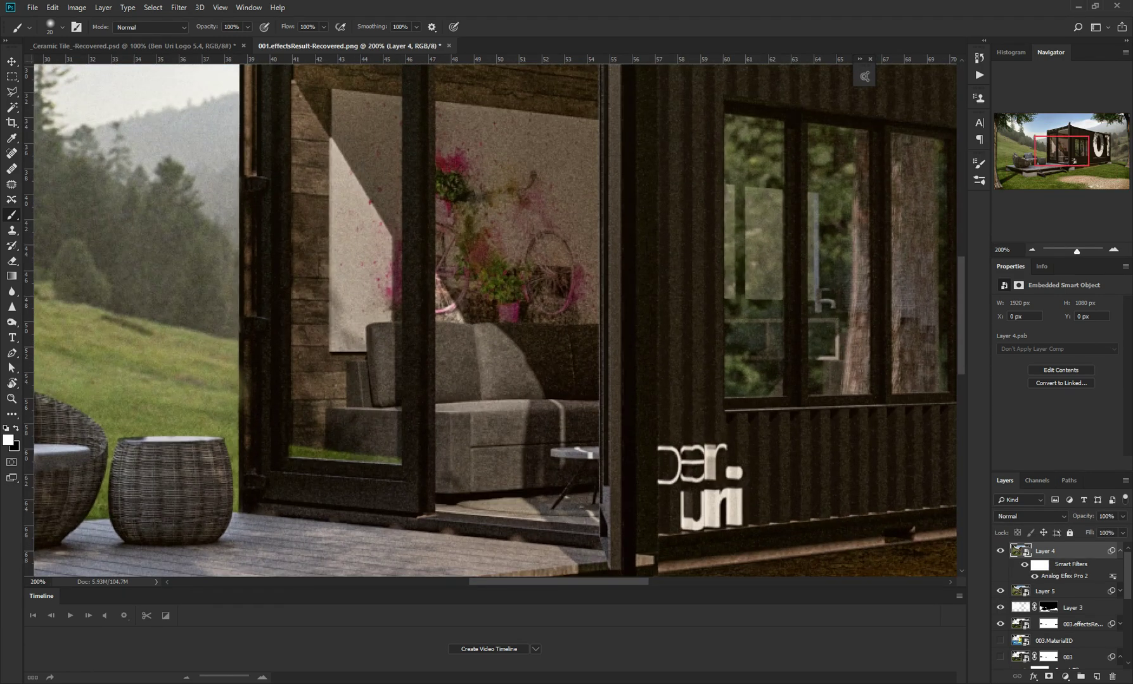
pyautogui.click(1001, 550)
pyautogui.click(1001, 550)
pyautogui.click(1000, 550)
pyautogui.hotkey('ctrl', ',')
pyautogui.hotkey('ctrl', ',')
pyautogui.hotkey('ctrl', '0')
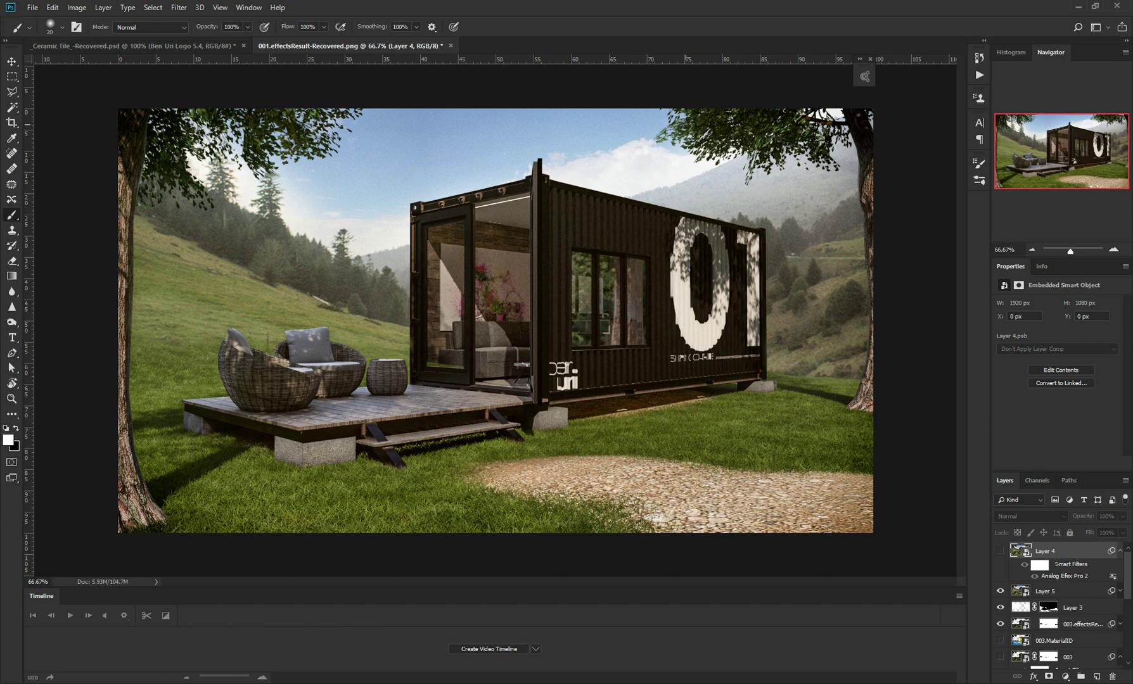
# Open tree.psd and copy its tree into the container image as a layer above Layer 4, raised to show the trunk.
pyautogui.moveTo(275, 683)
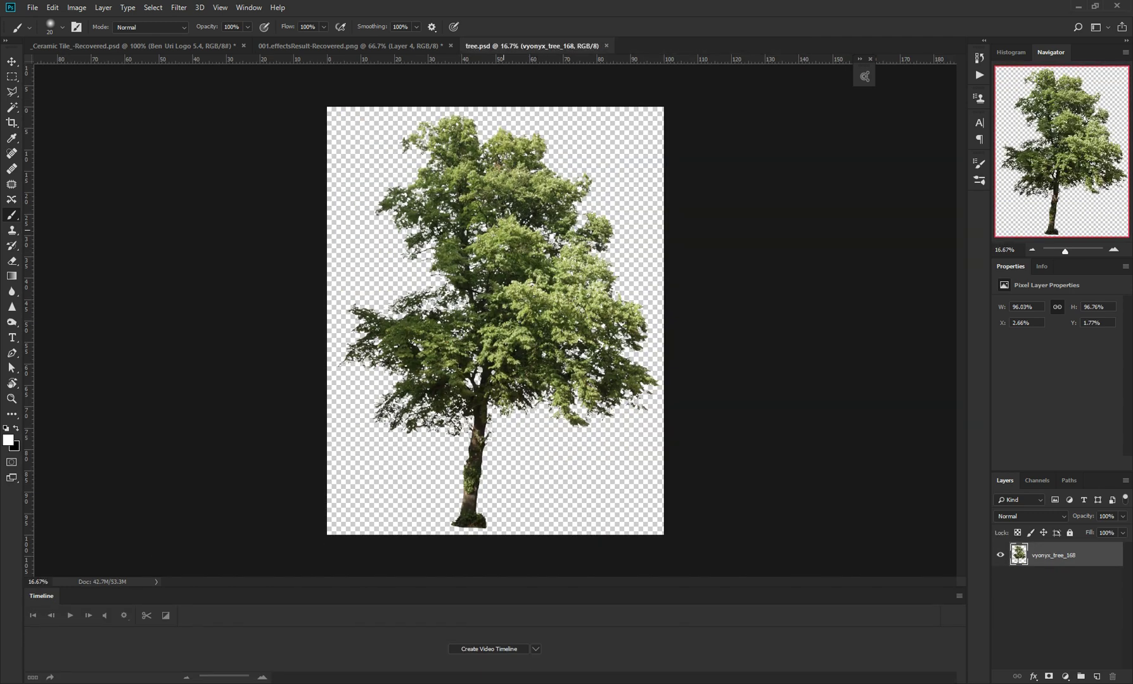
pyautogui.press('v')
pyautogui.moveTo(498, 244)
pyautogui.mouseDown()
pyautogui.moveTo(254, 114)
pyautogui.moveTo(183, 48)
pyautogui.moveTo(351, 46)
pyautogui.moveTo(444, 209)
pyautogui.moveTo(495, 266)
pyautogui.mouseUp()
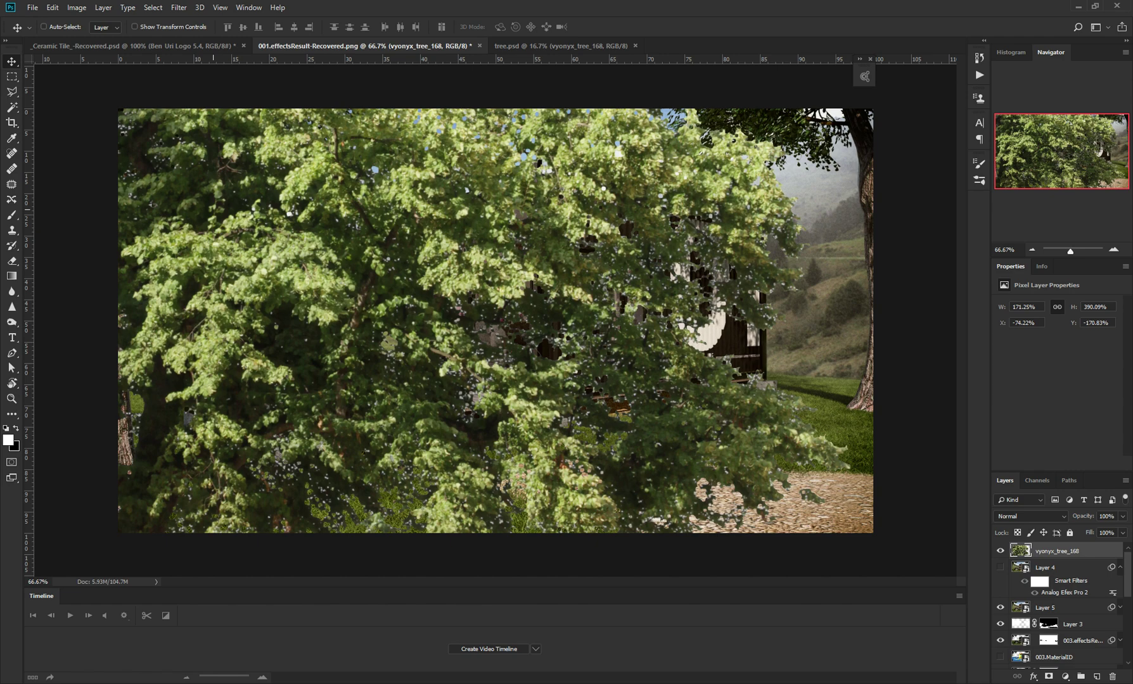
pyautogui.moveTo(256, 263); pyautogui.dragTo(430, 79)
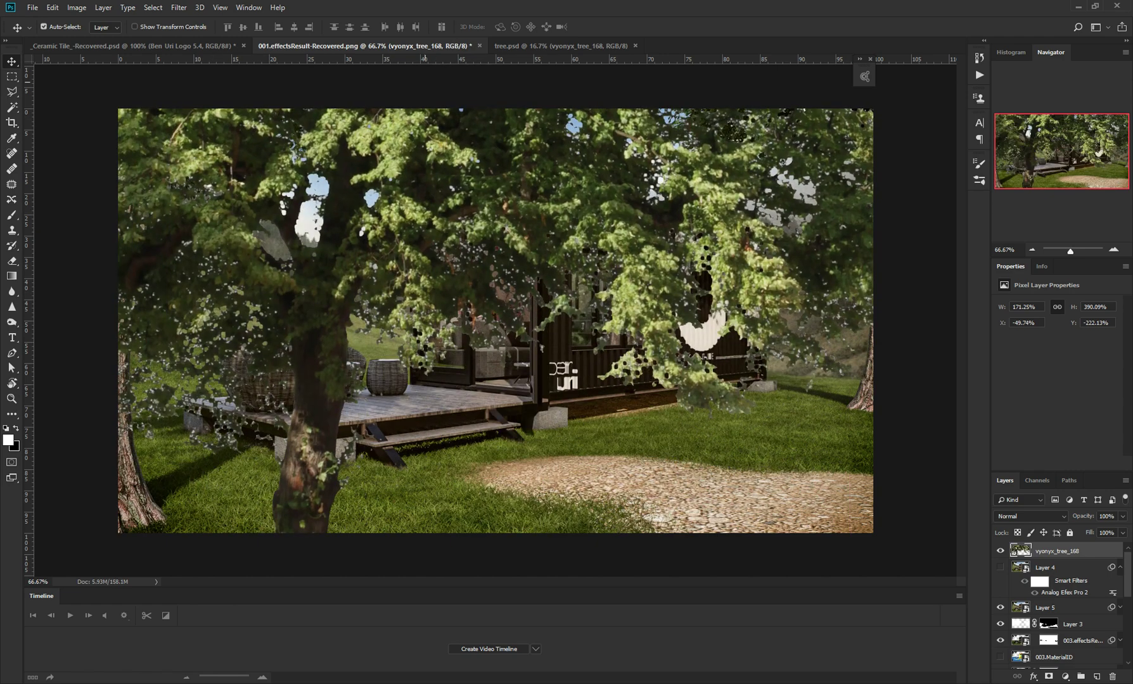
# Try scaling the tree proportionally to about 43% and placing it over the existing tree at the image's right edge.
pyautogui.hotkey('ctrl', 't')
pyautogui.moveTo(462, 246); pyautogui.dragTo(365, 86)
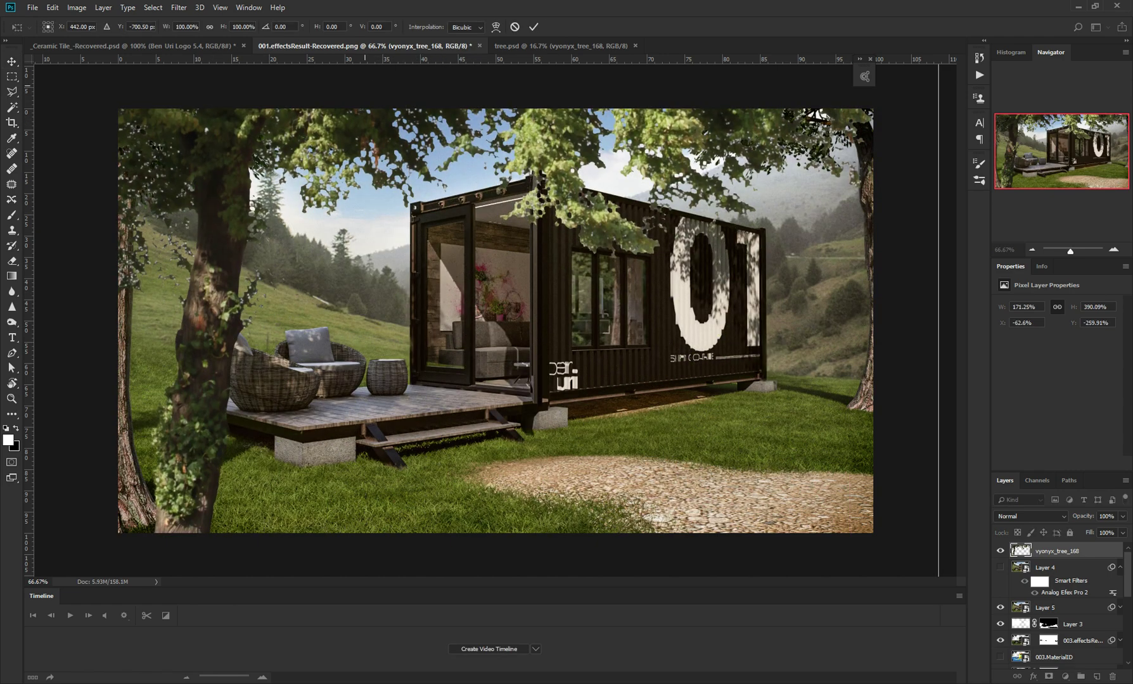
pyautogui.hotkey('ctrl', '-')
pyautogui.hotkey('ctrl', '-')
pyautogui.hotkey('ctrl', '-')
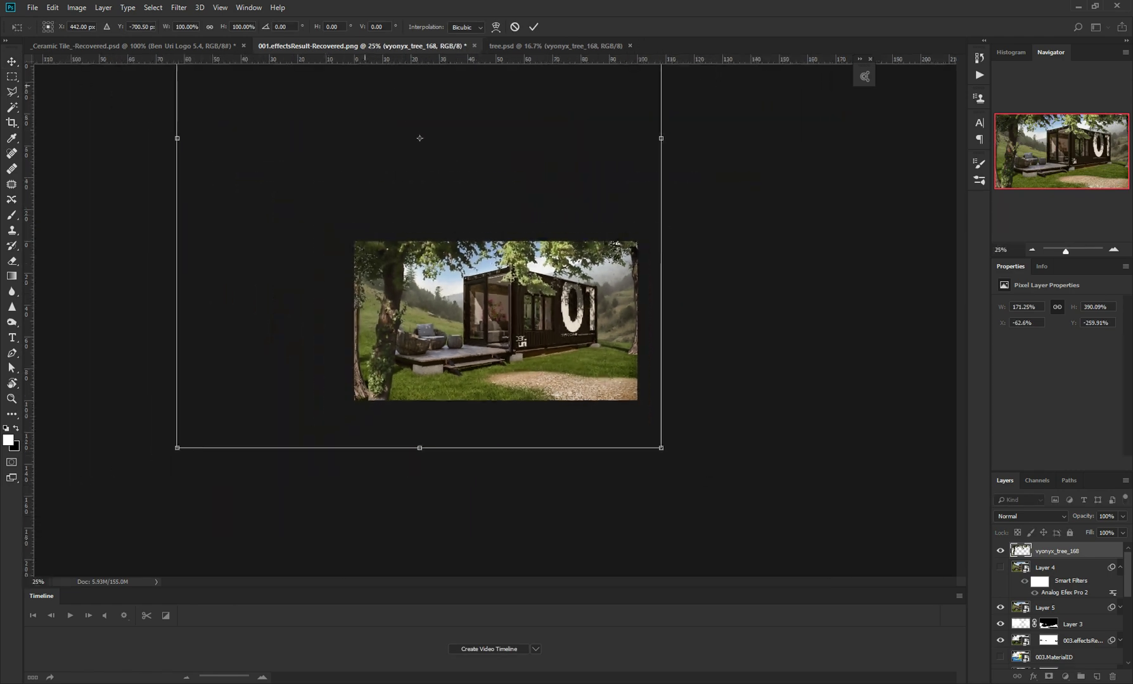
pyautogui.keyDown('shift'); pyautogui.moveTo(663, 449); pyautogui.dragTo(363, 109); pyautogui.keyUp('shift')
pyautogui.moveTo(324, 67); pyautogui.dragTo(701, 312)
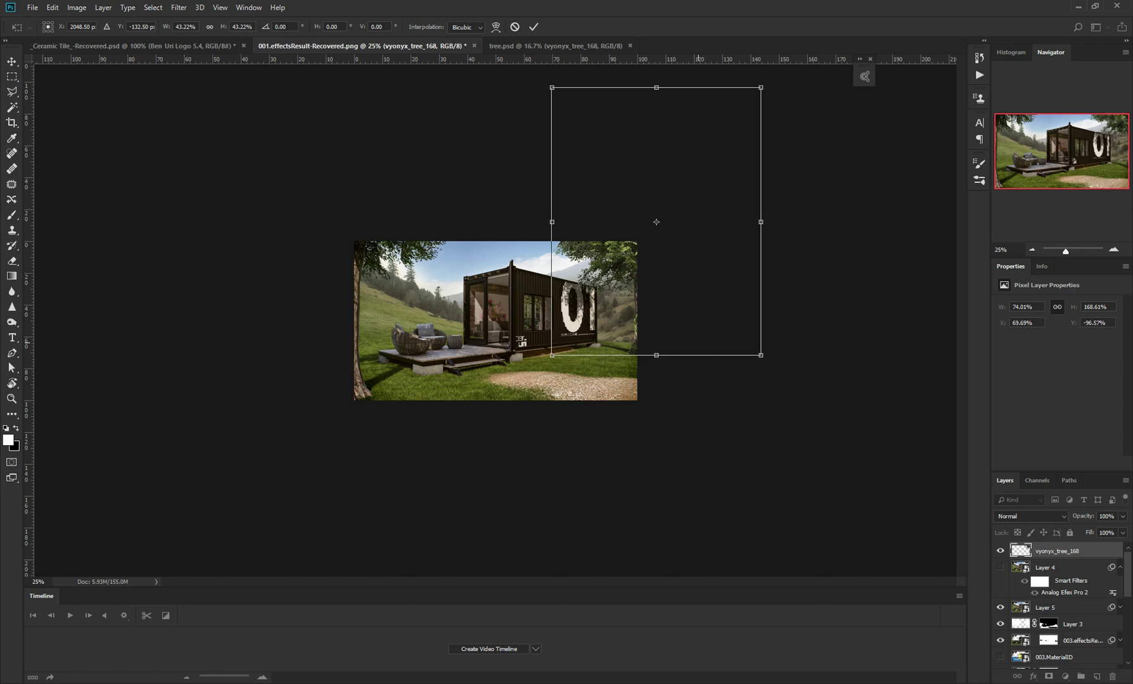
pyautogui.hotkey('ctrl', '+')
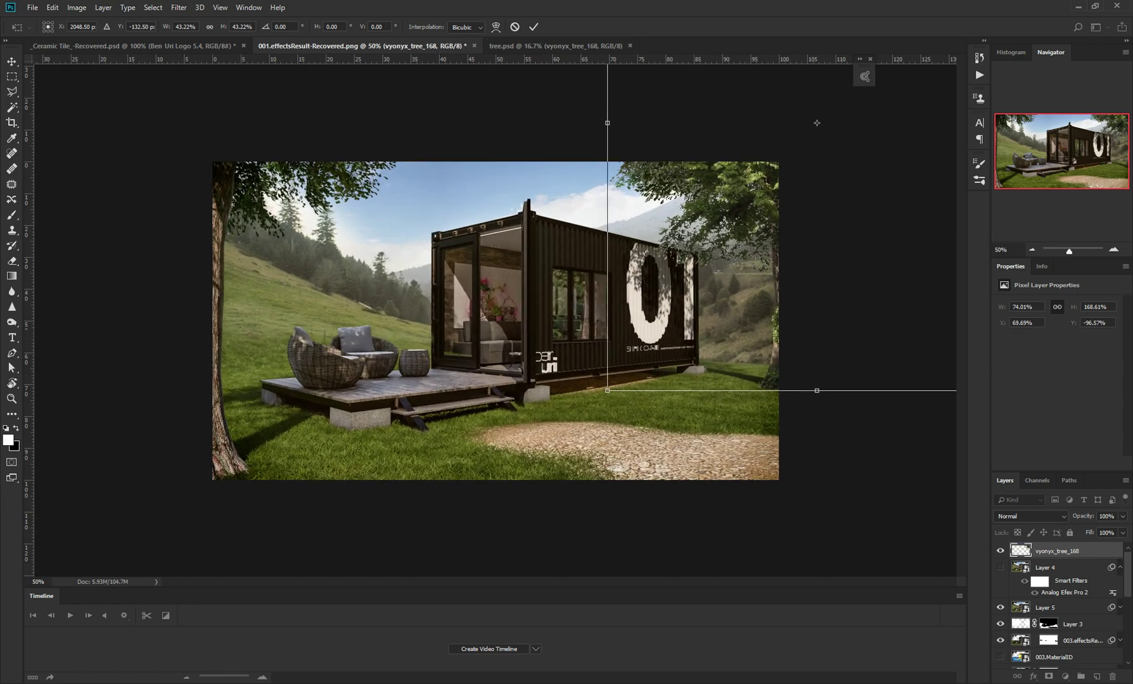
pyautogui.moveTo(795, 304); pyautogui.dragTo(803, 280)
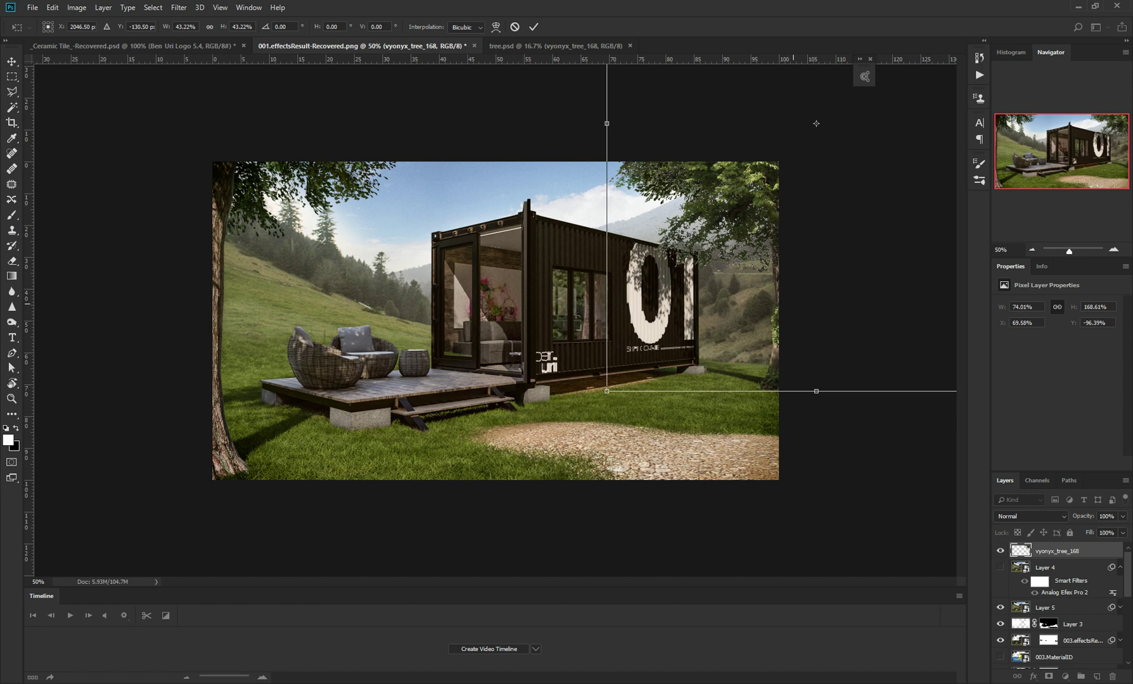
# Try flipping the tree horizontally and placing it over the existing trunk at the image's left edge.
pyautogui.rightClick(769, 208)
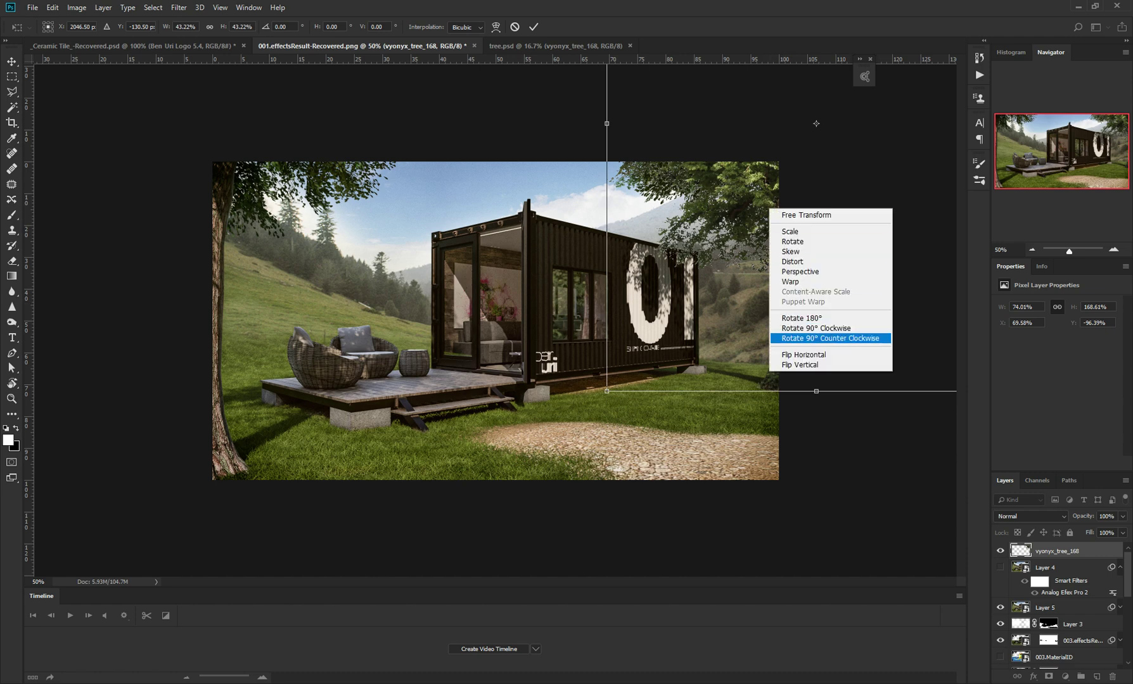
pyautogui.click(796, 355)
pyautogui.moveTo(803, 282); pyautogui.dragTo(303, 306)
pyautogui.moveTo(313, 144); pyautogui.dragTo(183, 197)
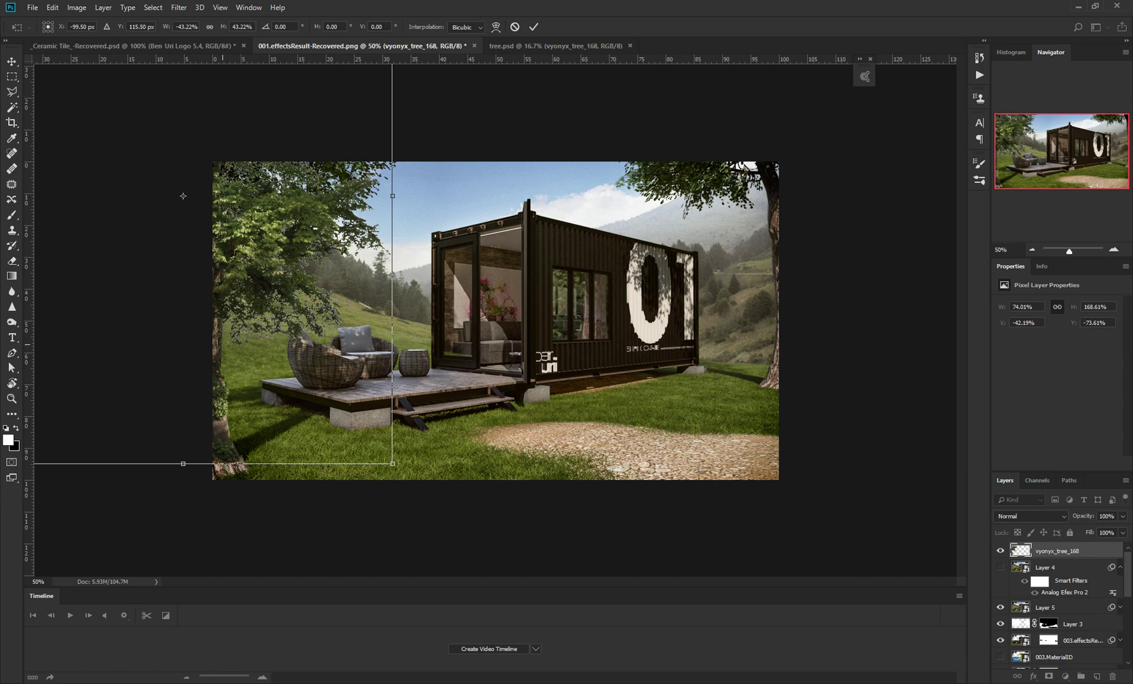
# Discard the tree's transform and delete the vyonyx_tree_168 layer.
pyautogui.press('Return')
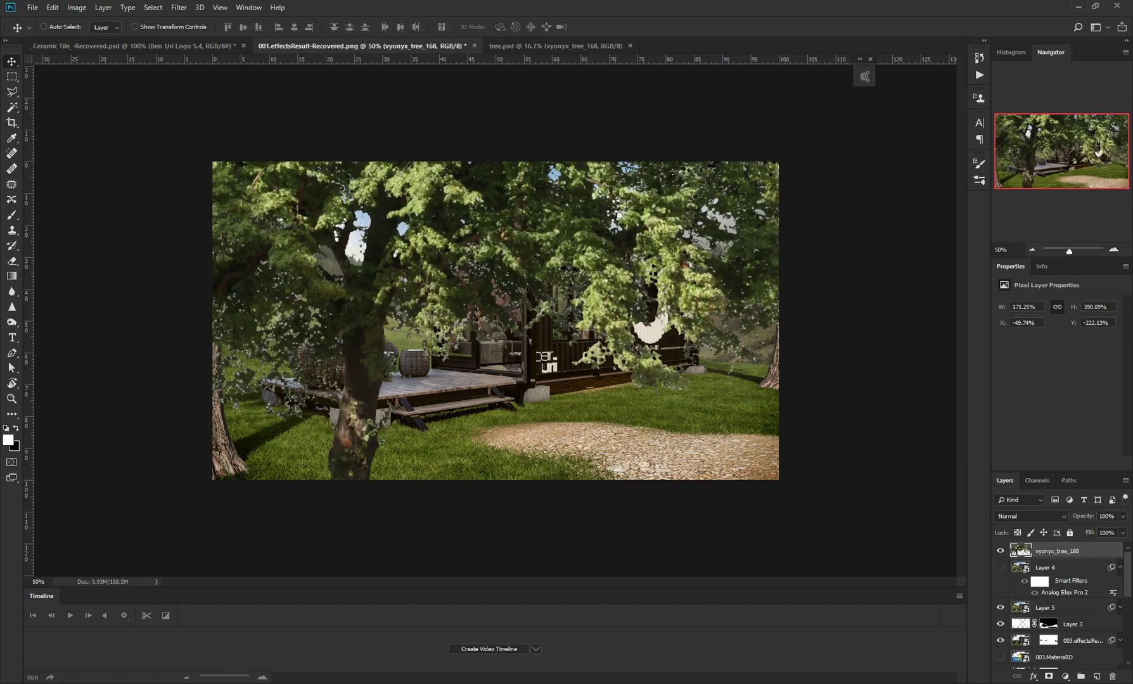
pyautogui.press('Delete')
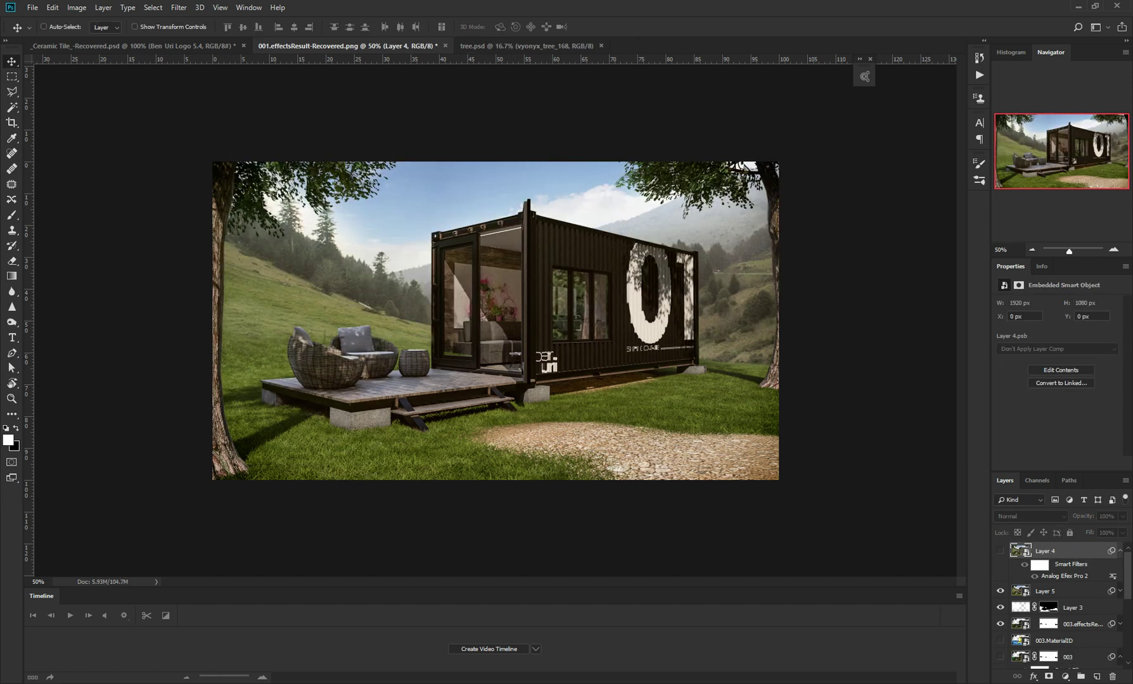